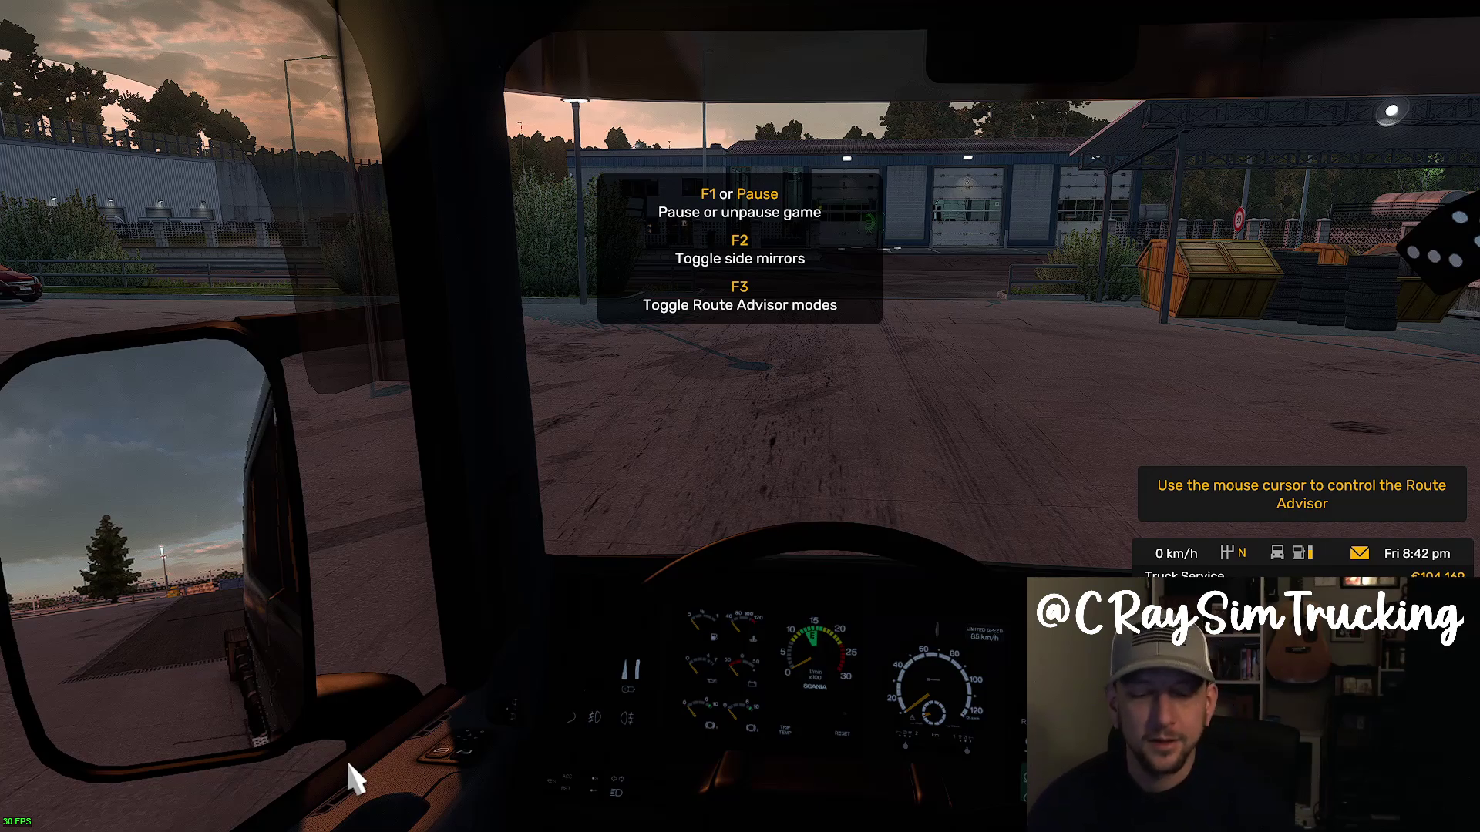
# Briefly resume Euro Truck Simulator 2, pause it again, and switch over to opentrack.
pyautogui.press('F1')
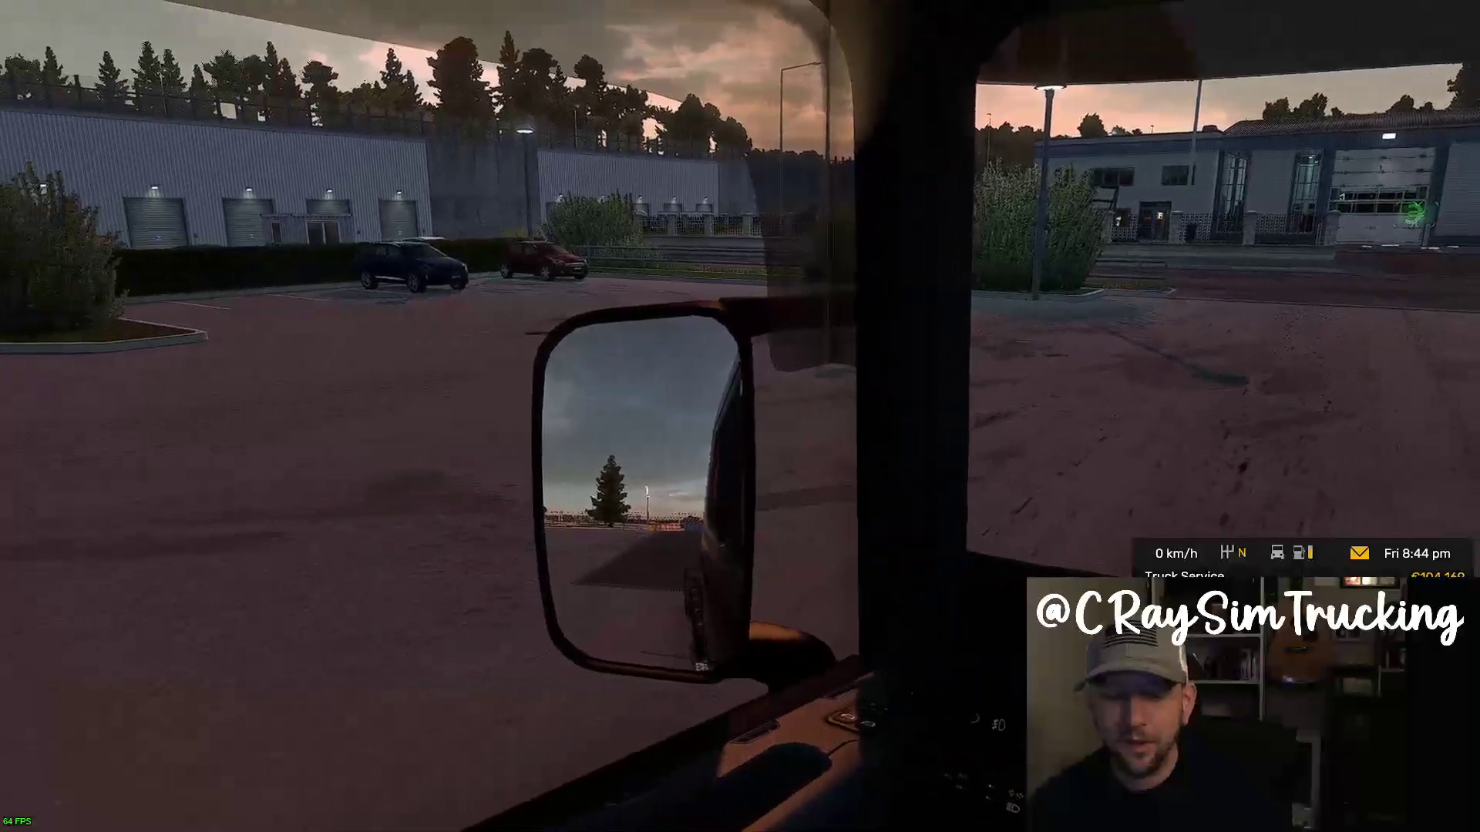
pyautogui.press('Pause')
pyautogui.hotkey('shift', 'Tab')
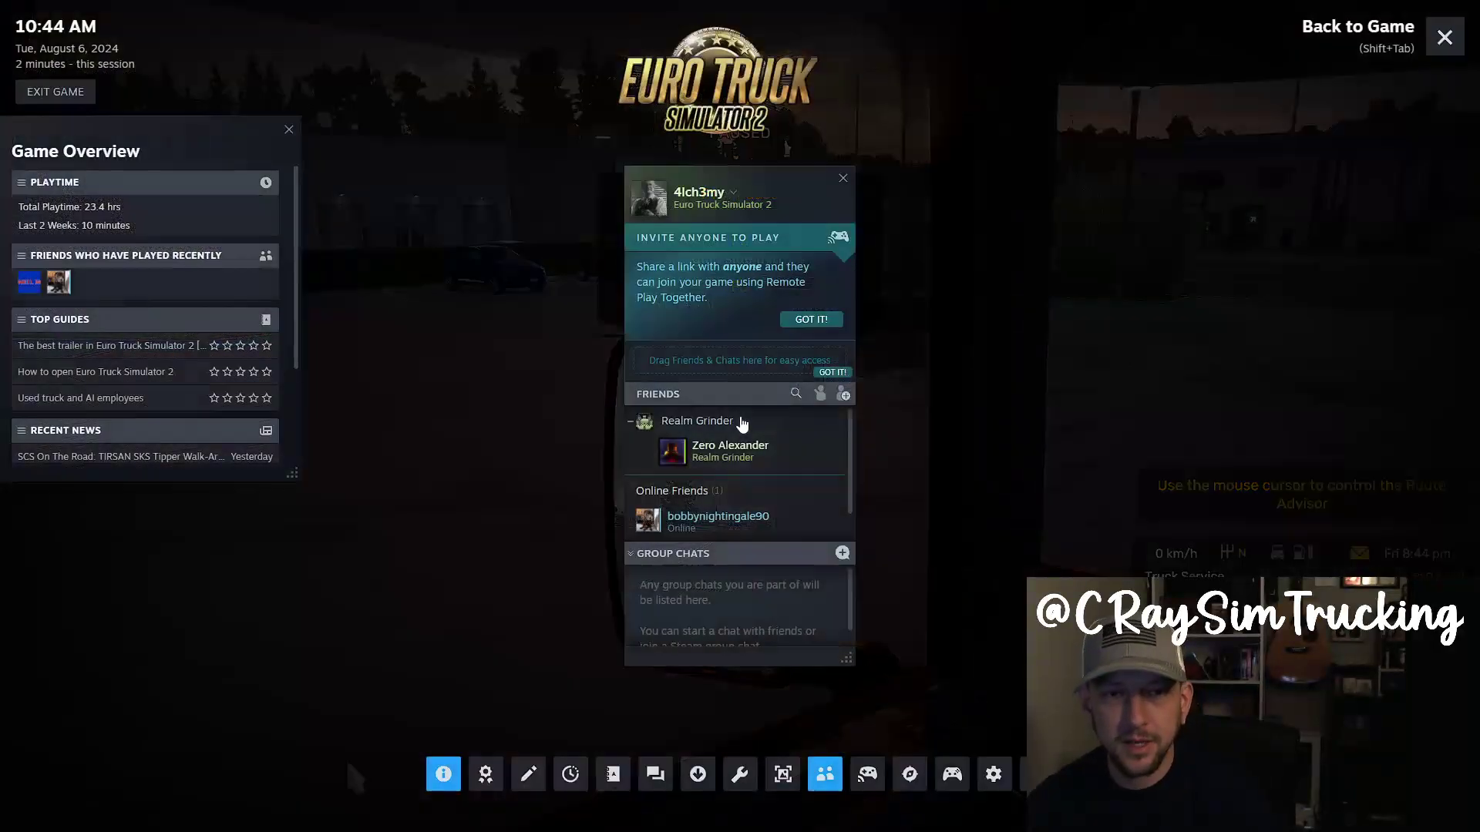
pyautogui.hotkey('shift', 'Tab')
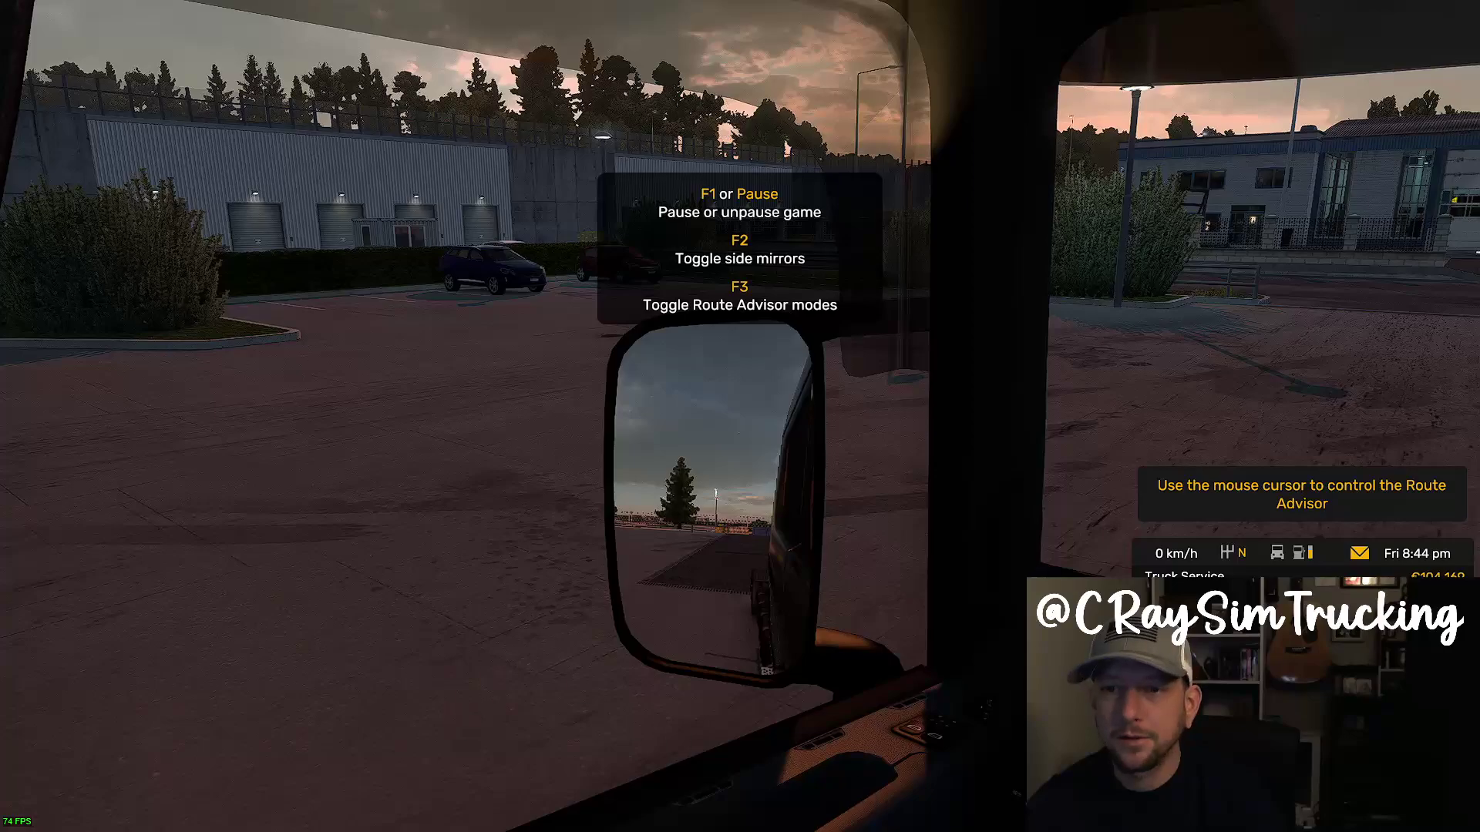
pyautogui.hotkey('alt', 'Tab')
pyautogui.hotkey('alt', 'Tab')
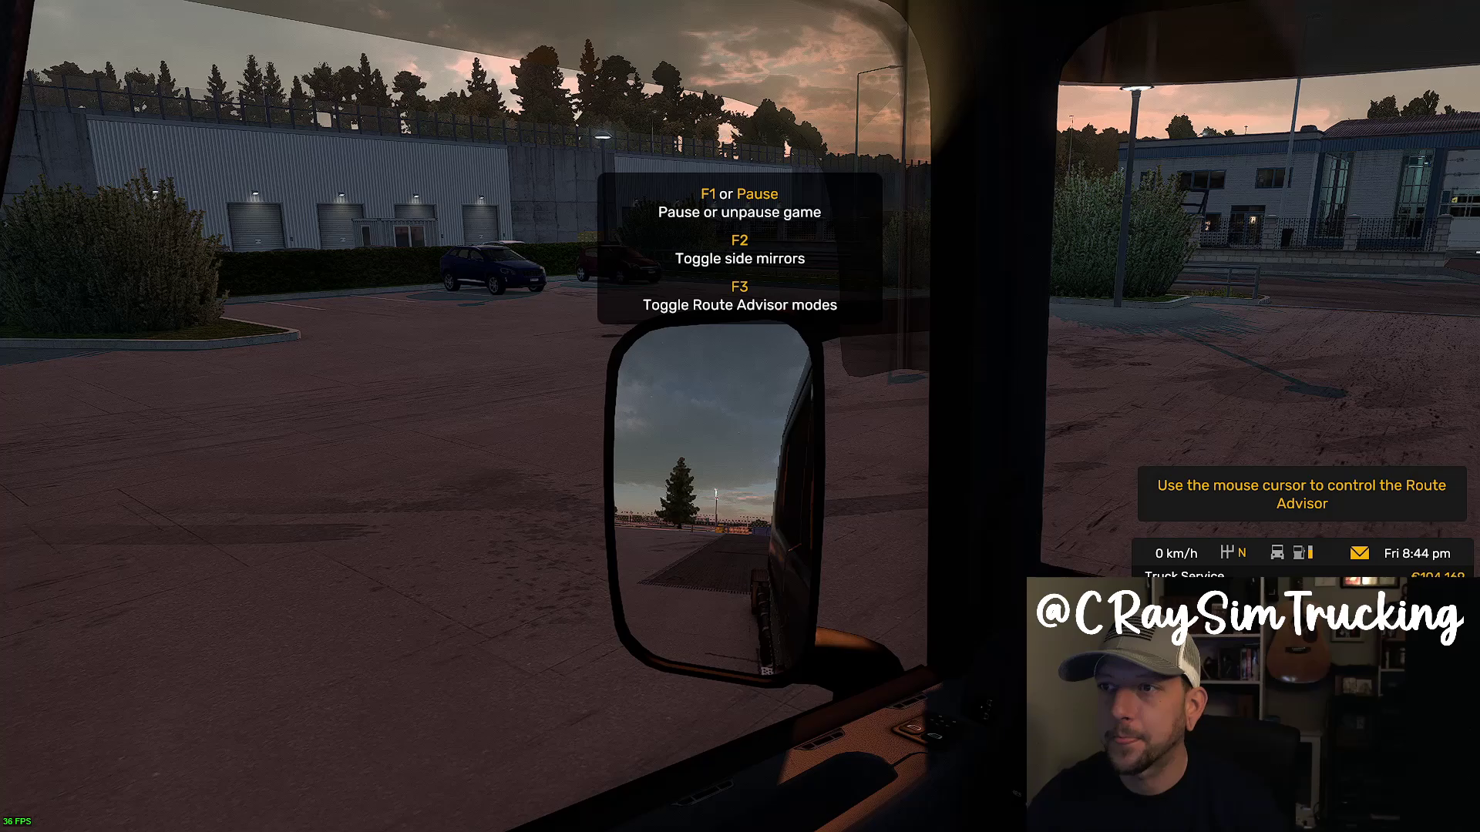
# Move the opentrack window higher, confirm the neuralnet tracker settings, and keep freetrack 2.0 Enhanced output.
pyautogui.moveTo(613, 285); pyautogui.dragTo(812, 173)
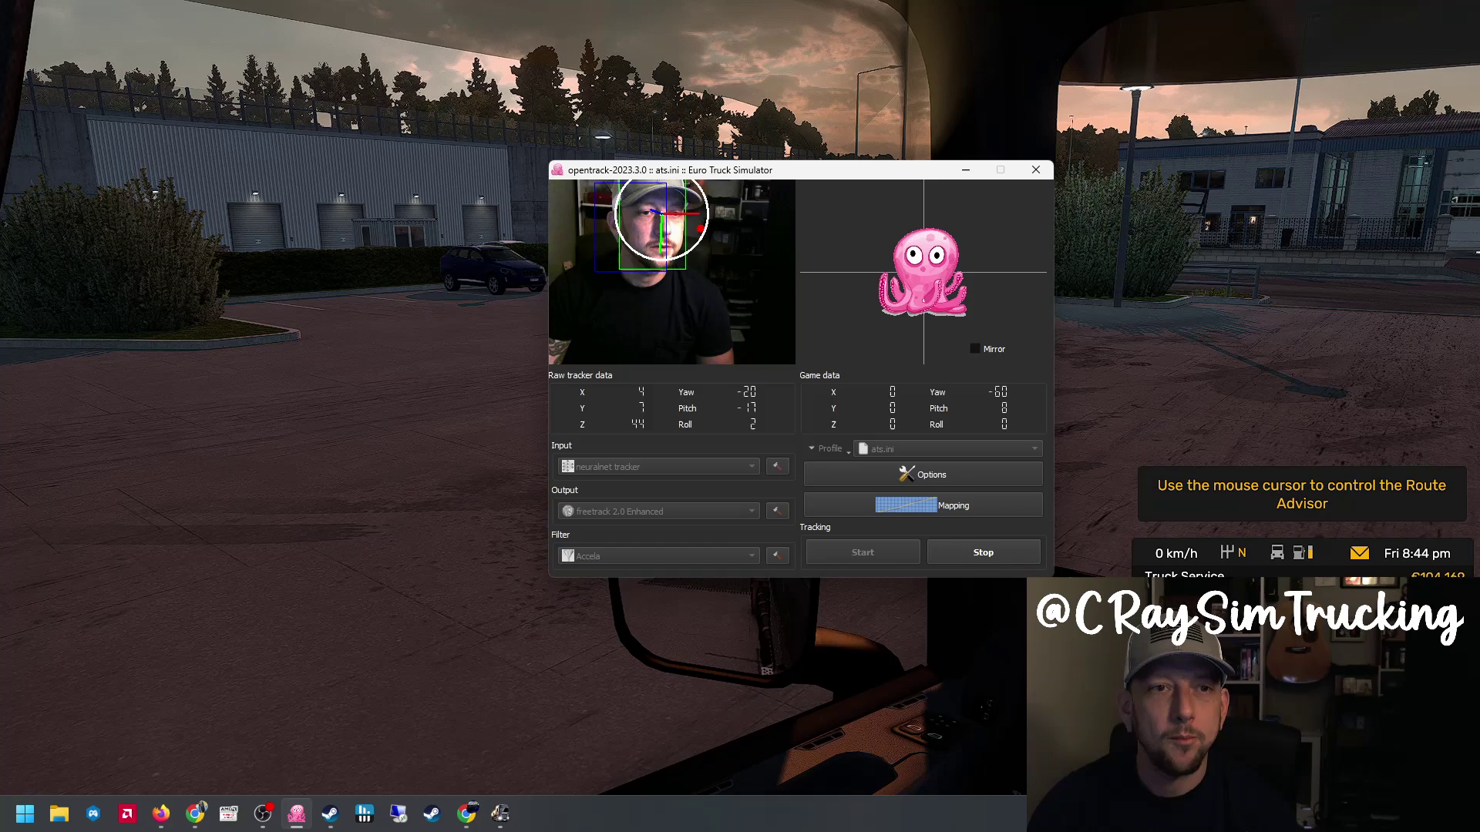
pyautogui.moveTo(802, 171); pyautogui.dragTo(1002, 143)
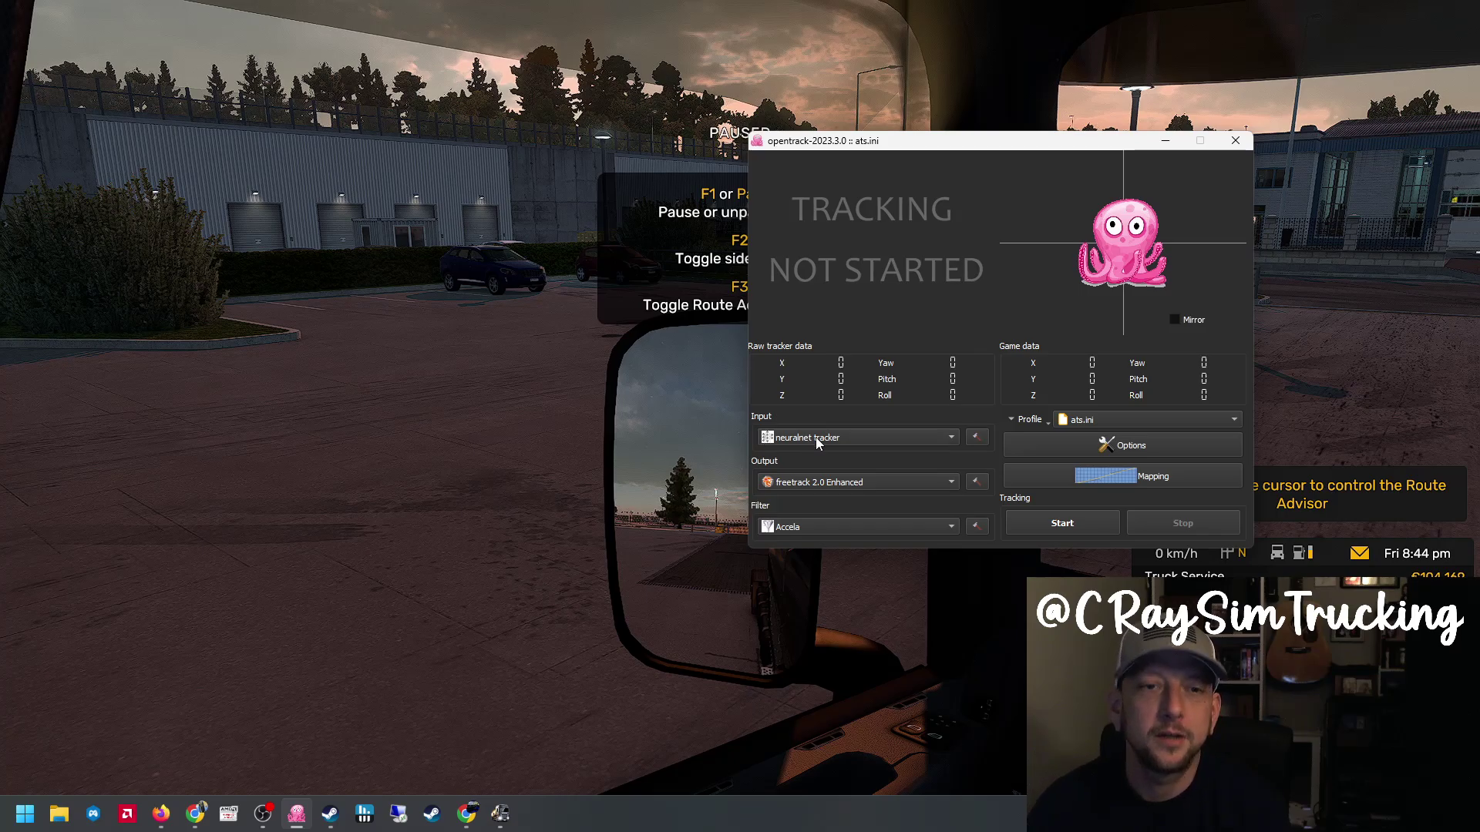
pyautogui.click(977, 437)
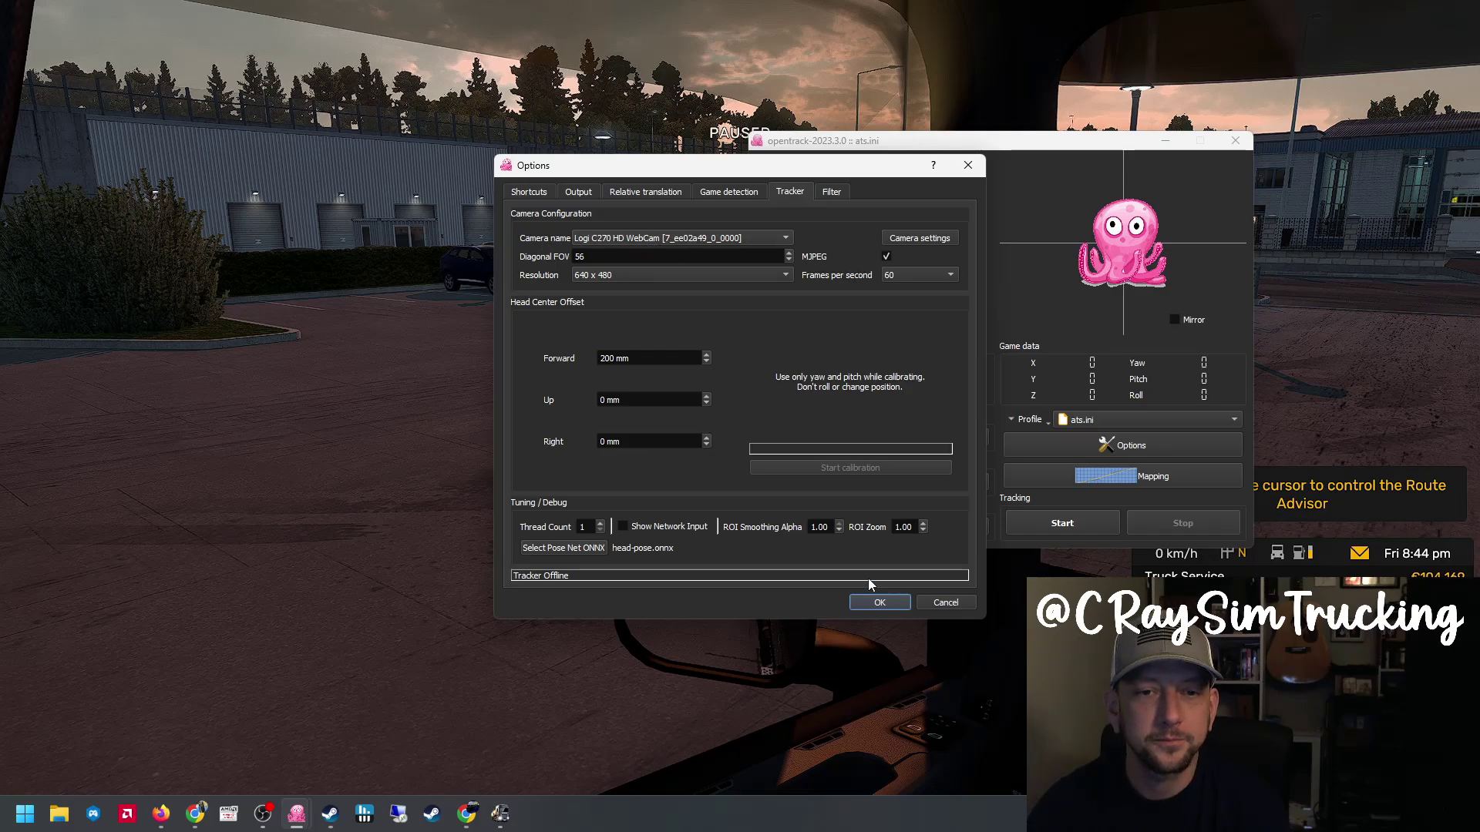
pyautogui.click(886, 606)
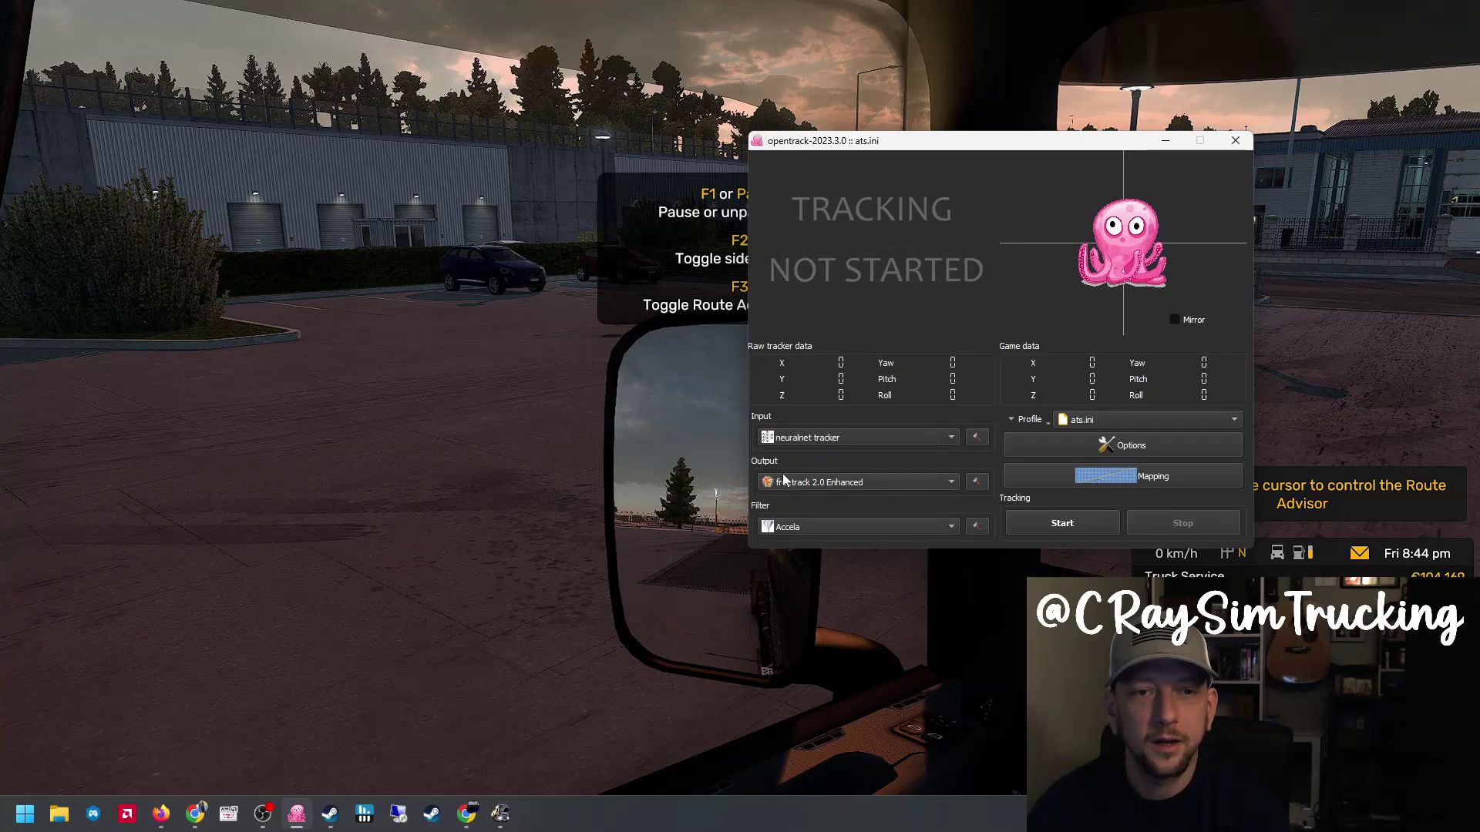
pyautogui.click(851, 484)
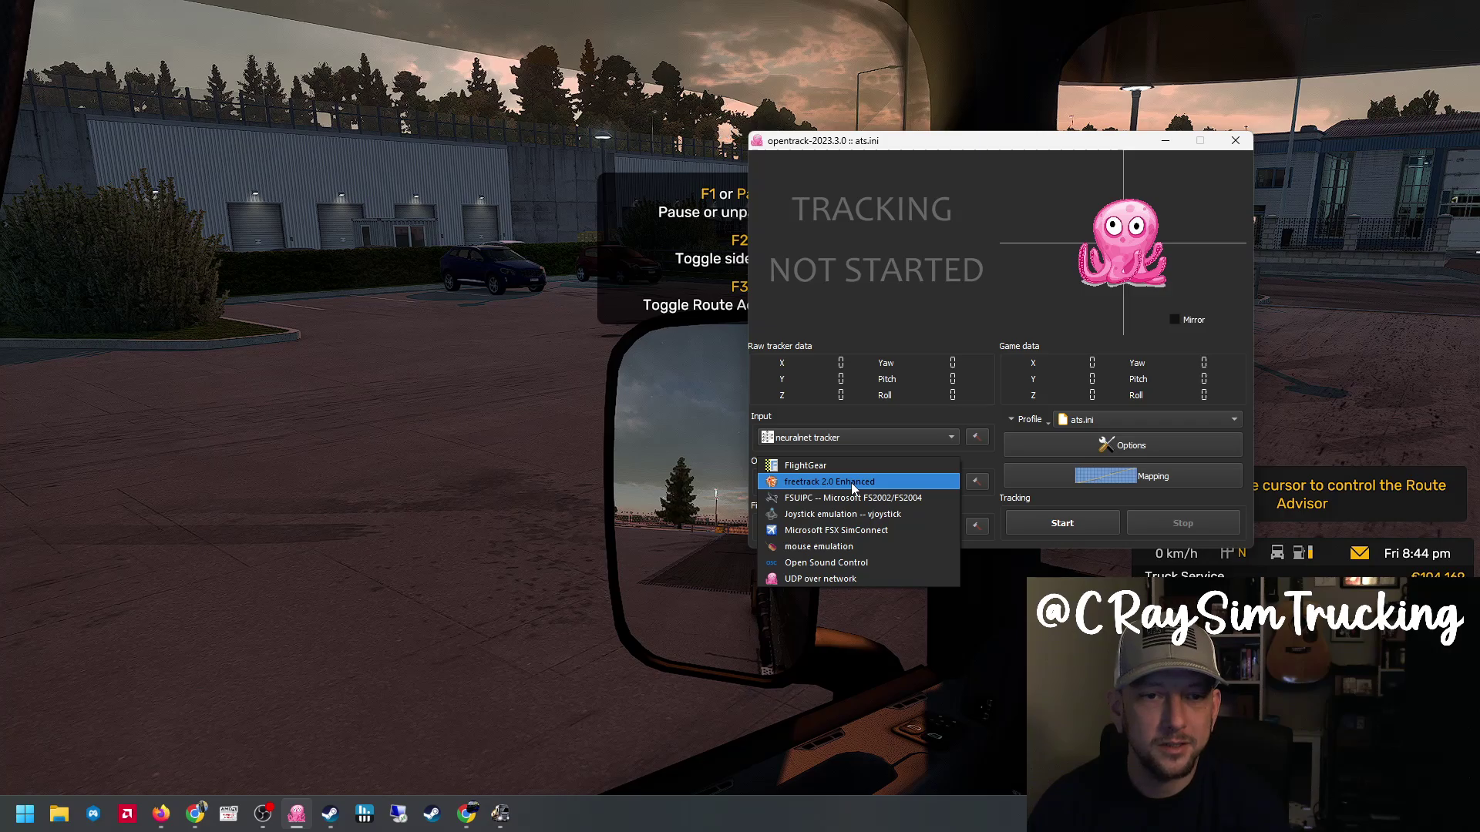
pyautogui.click(852, 485)
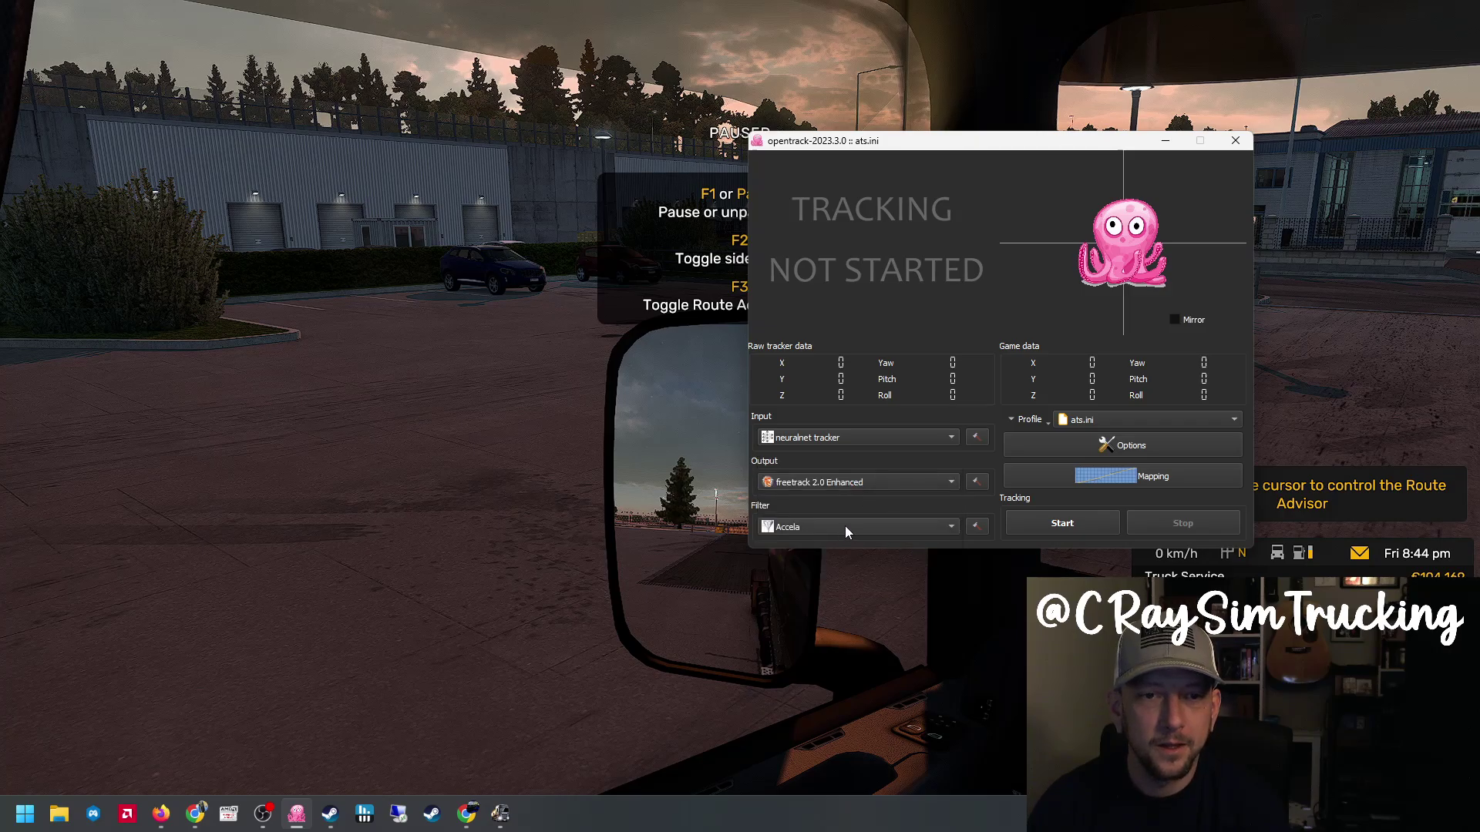
pyautogui.click(977, 527)
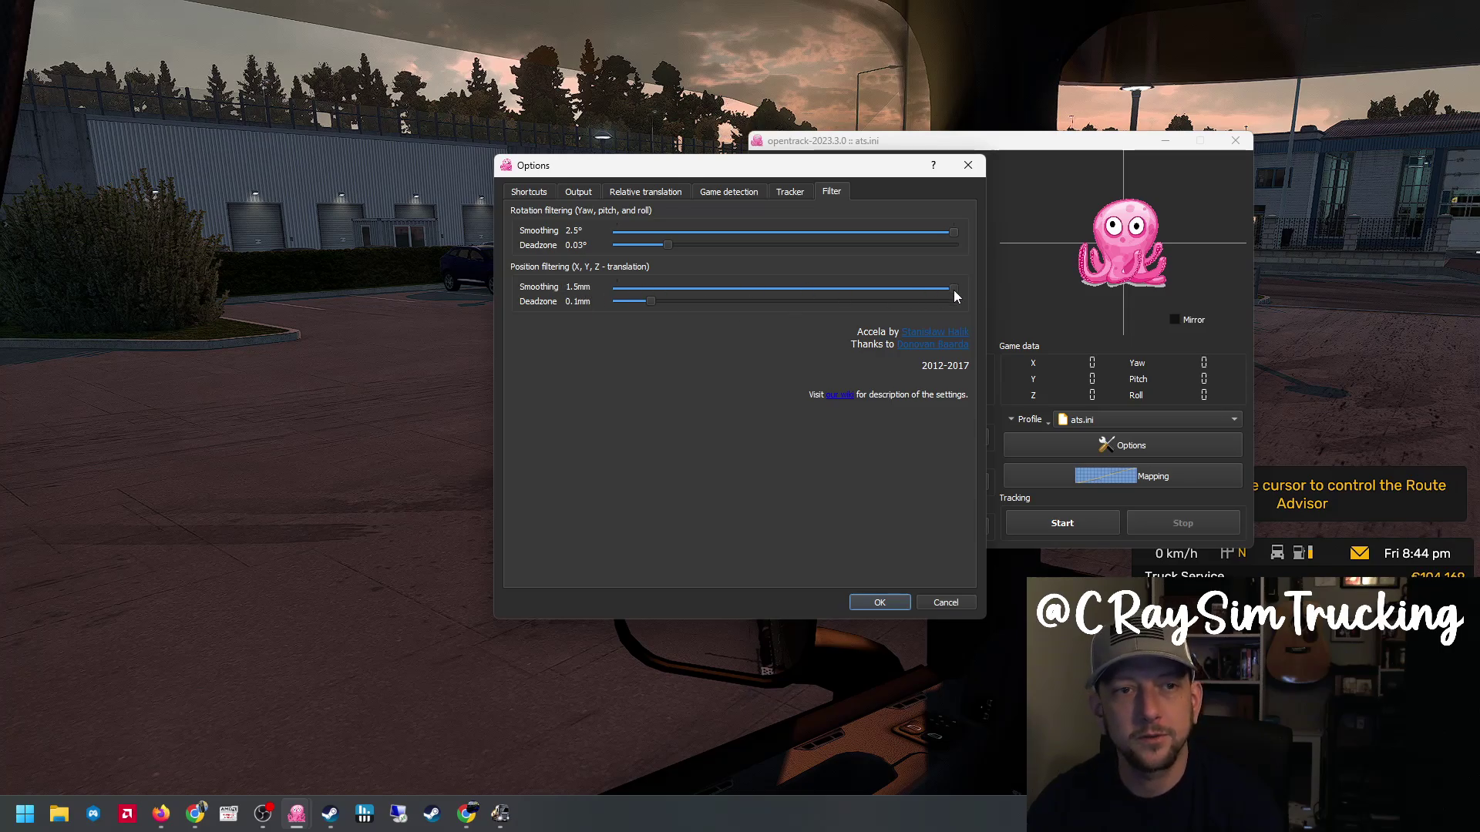
pyautogui.click(897, 600)
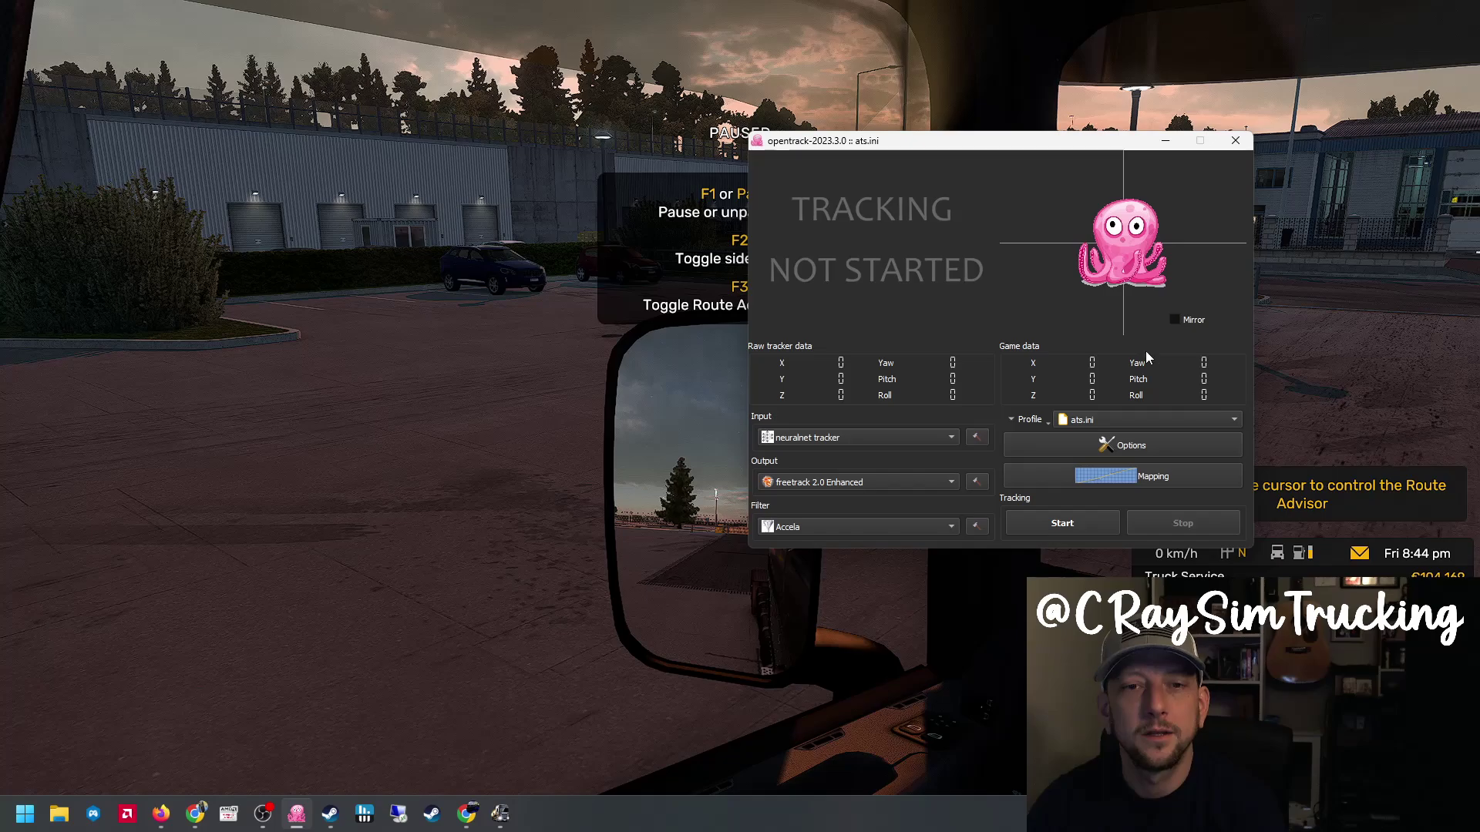
pyautogui.click(1139, 436)
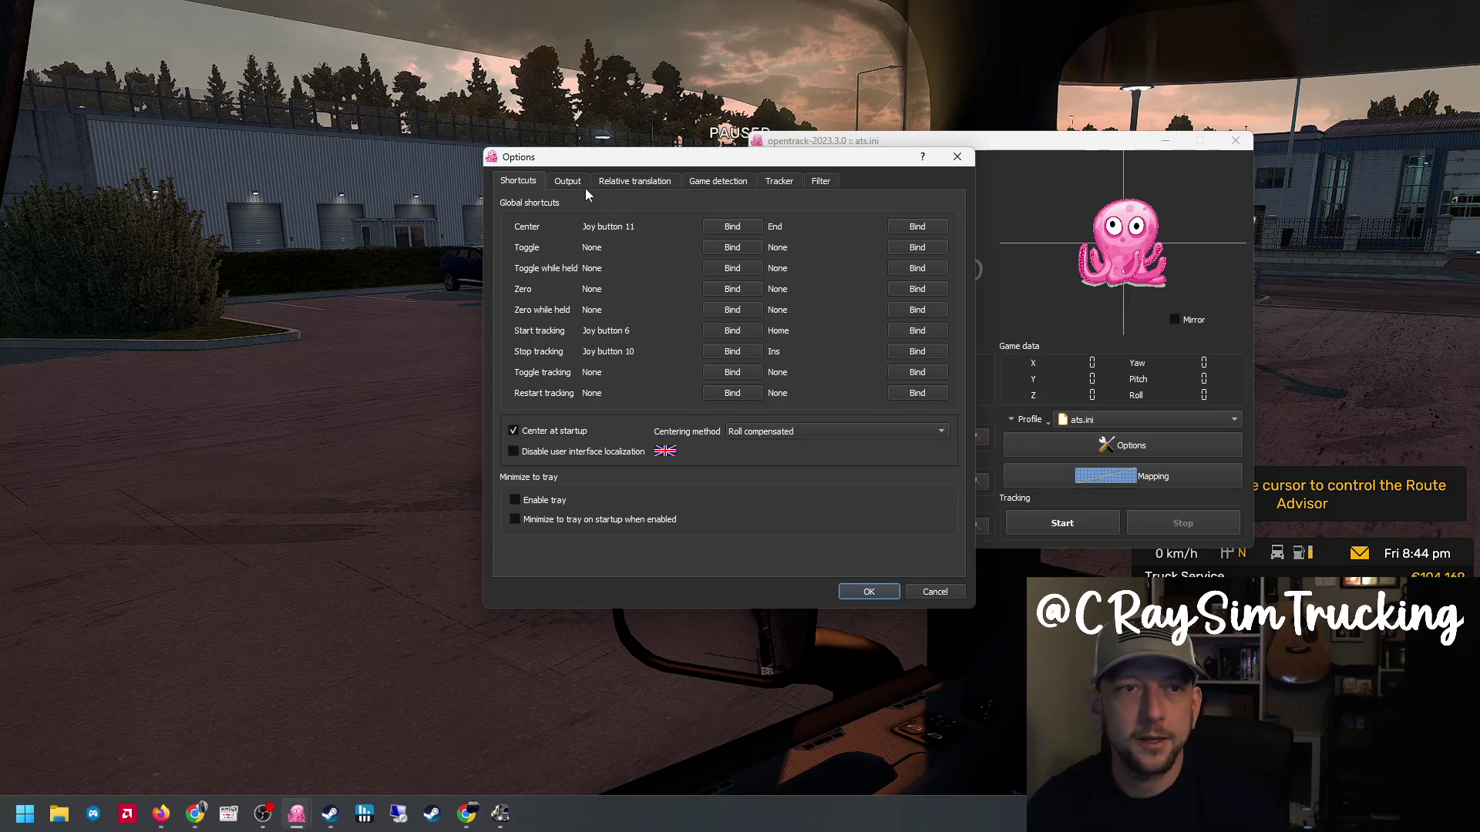
pyautogui.click(567, 181)
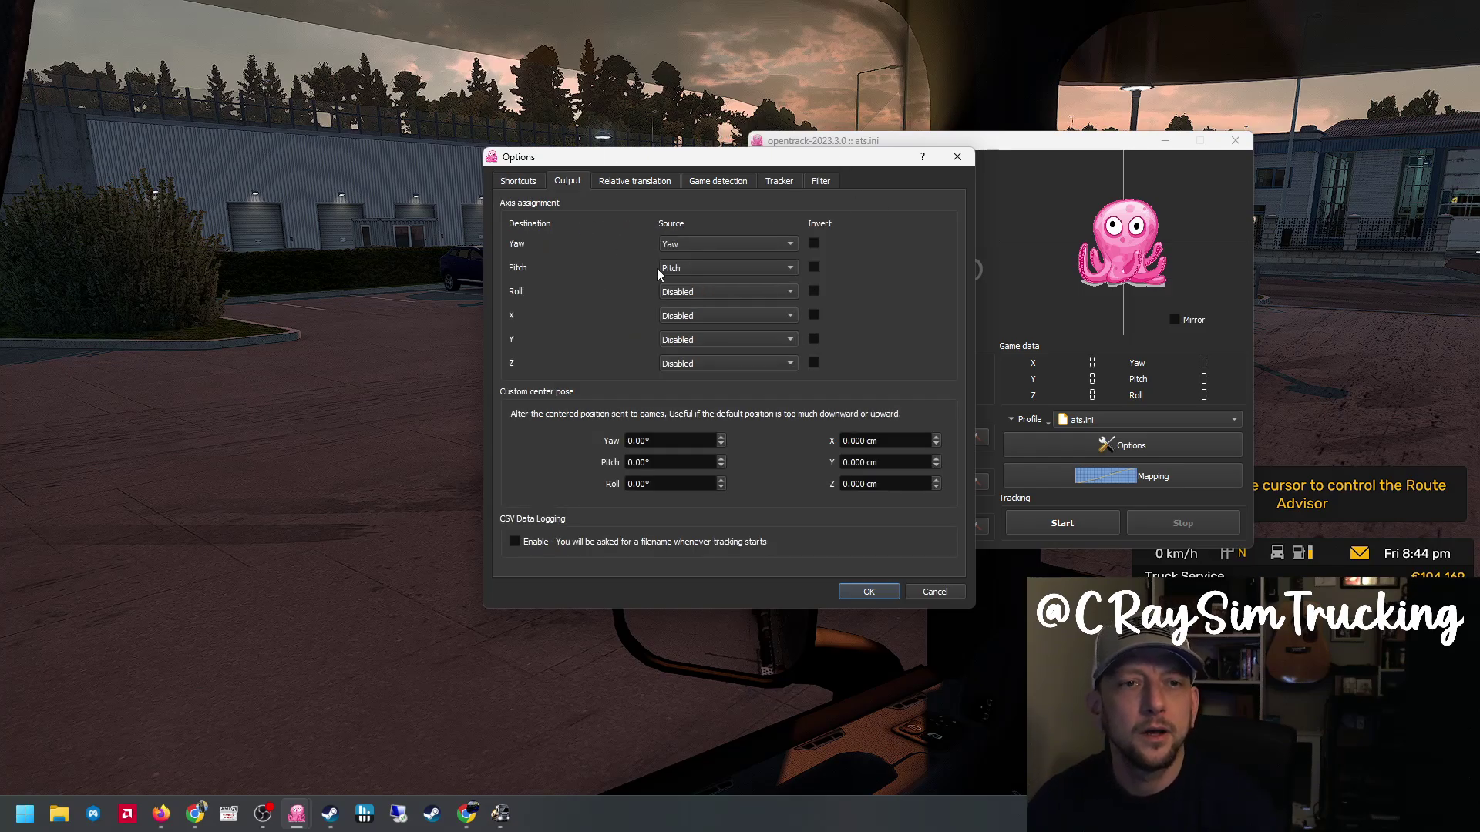
pyautogui.click(739, 292)
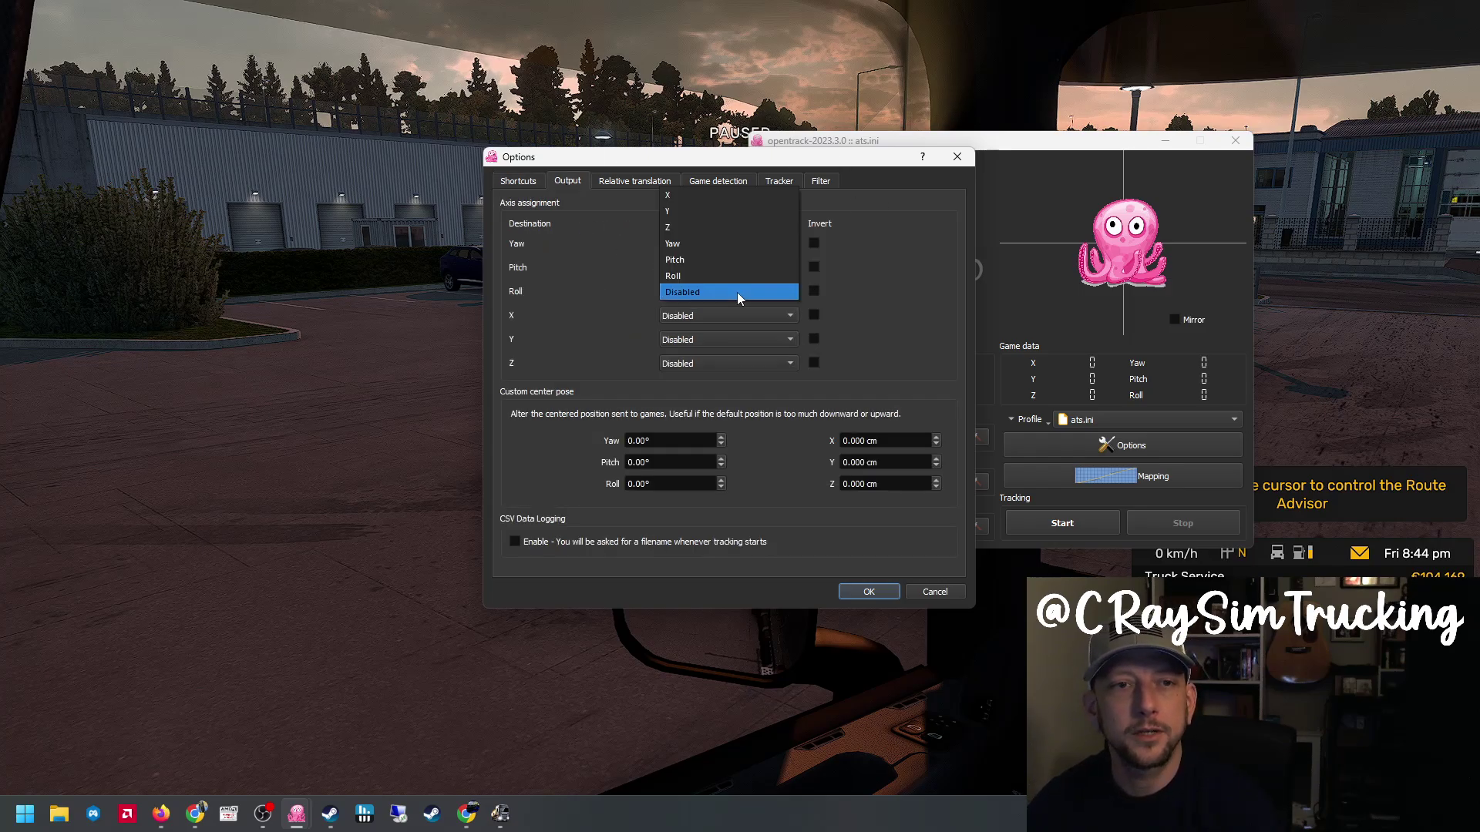
pyautogui.click(719, 278)
pyautogui.click(726, 293)
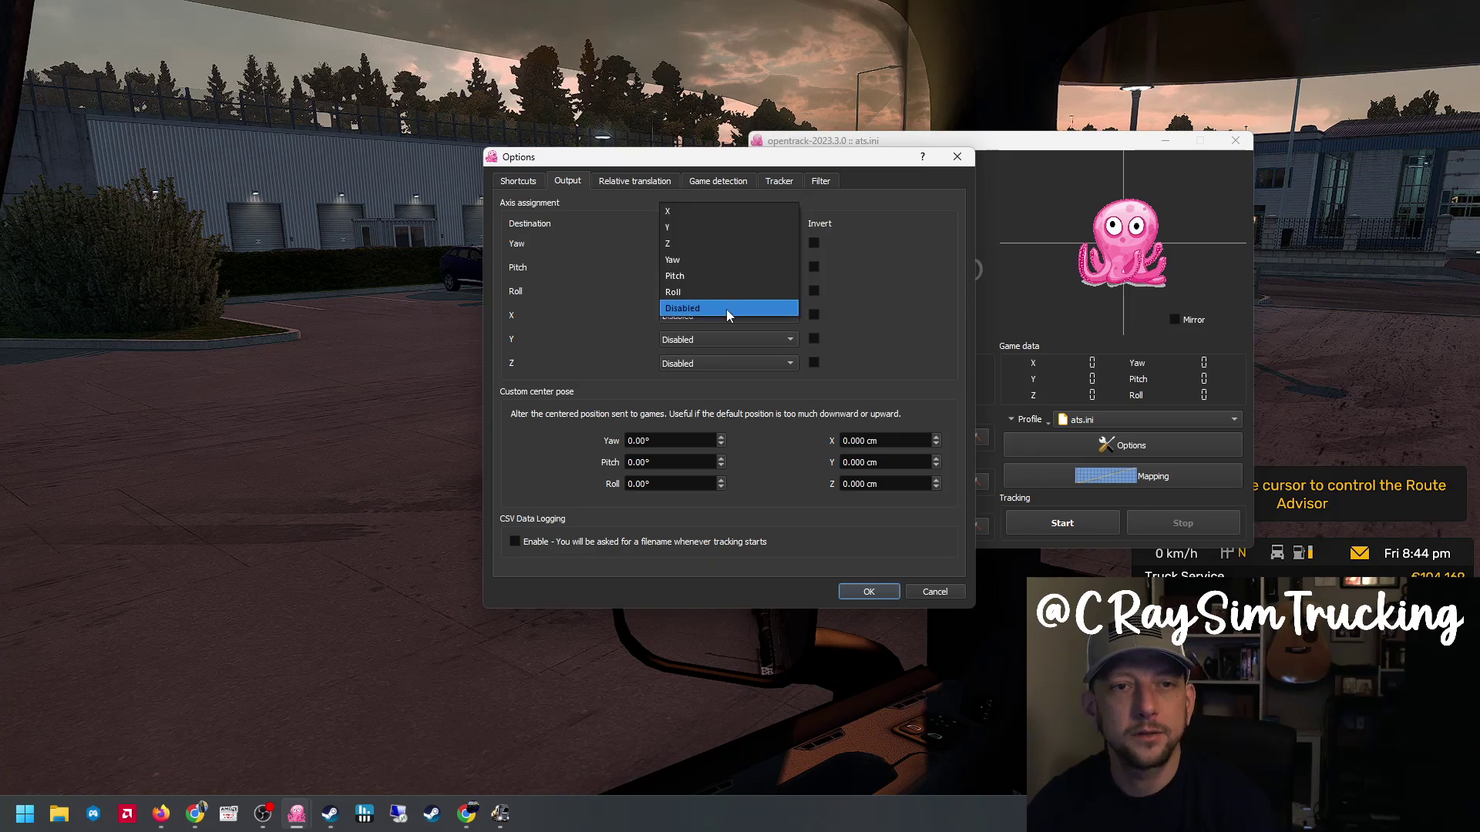
pyautogui.click(726, 308)
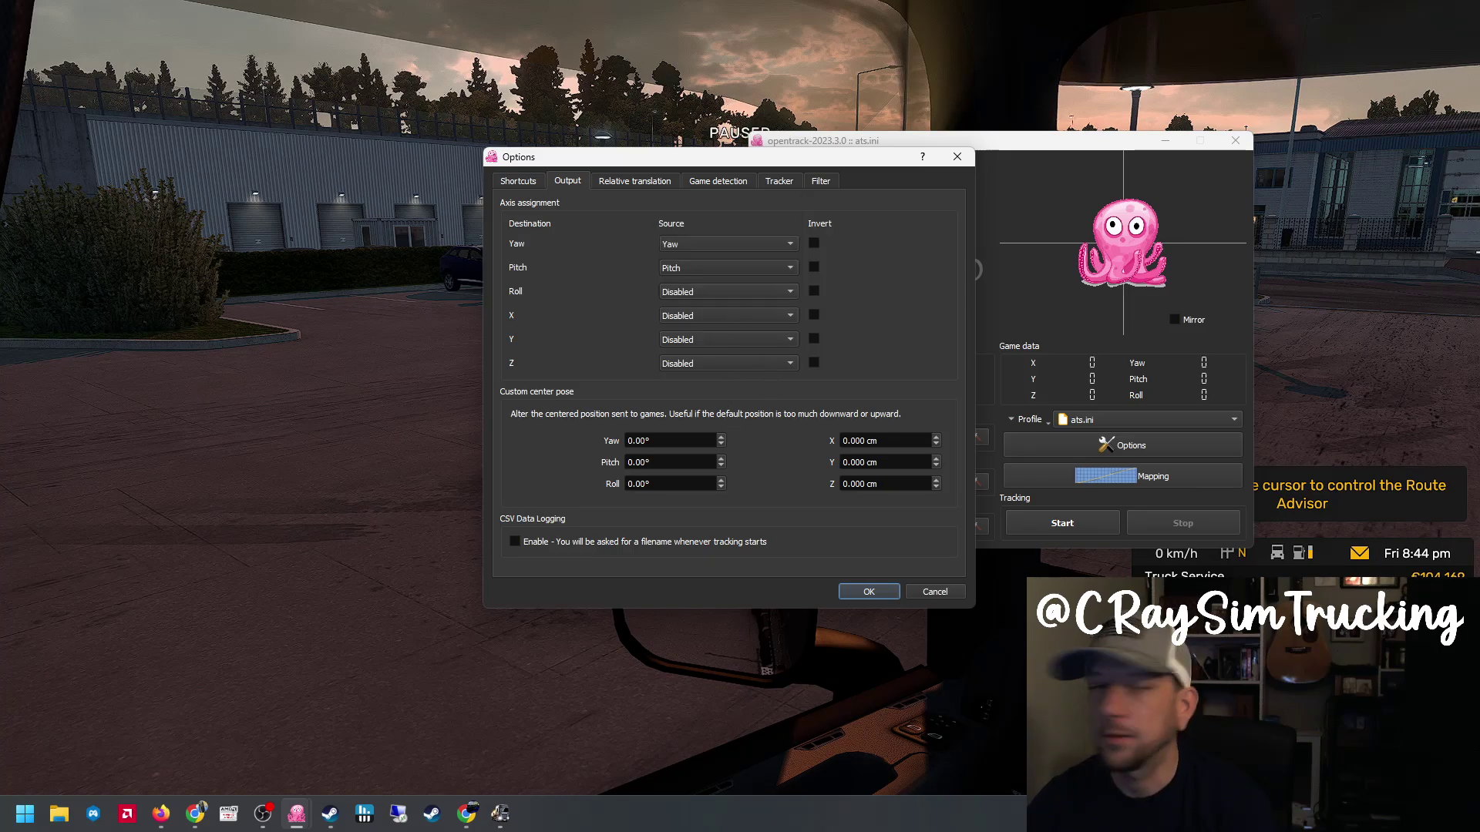
# Accept the options and delete the old bend points from both asymmetric yaw curves.
pyautogui.click(877, 592)
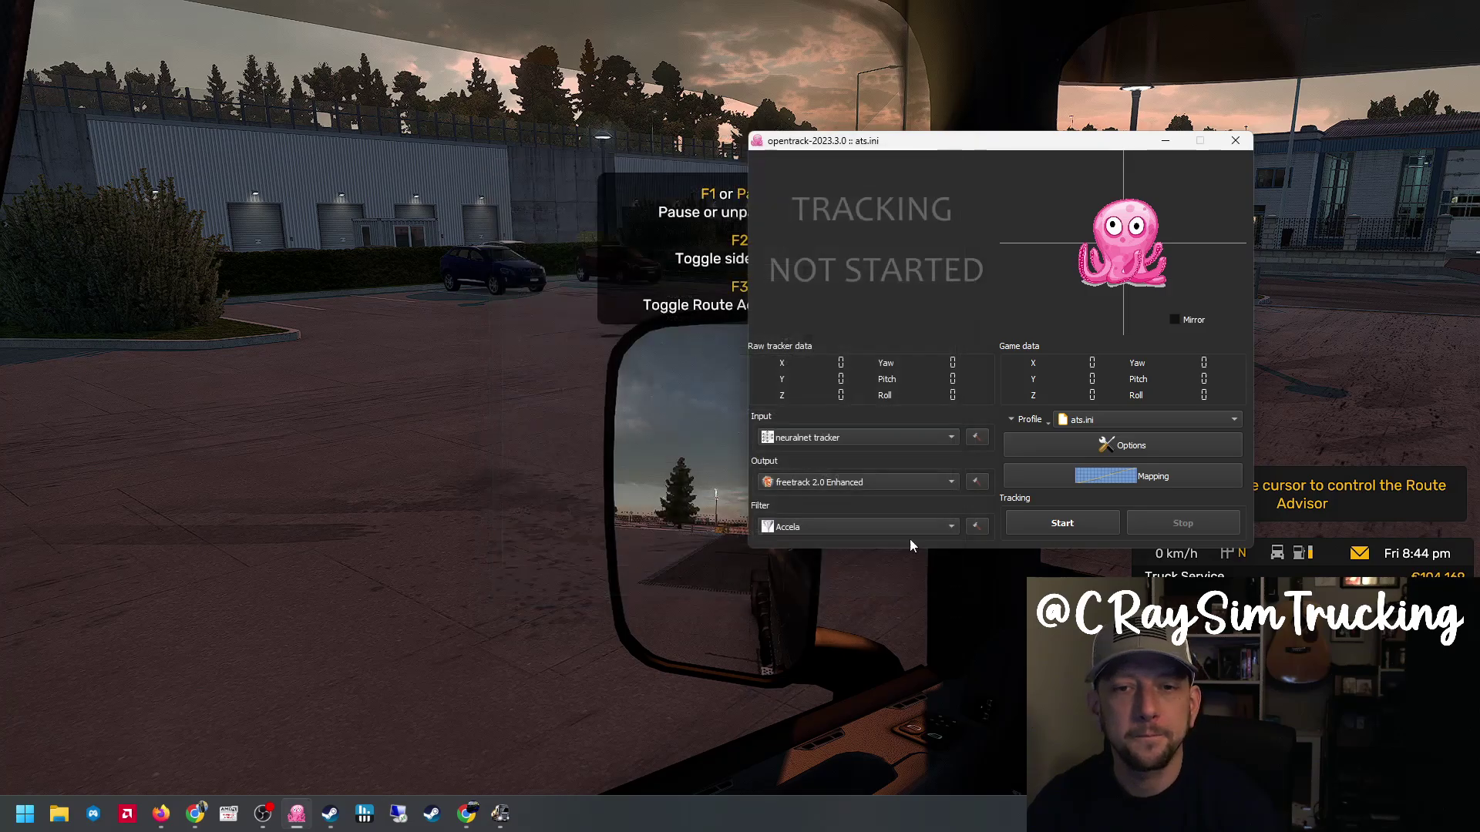
pyautogui.click(1141, 478)
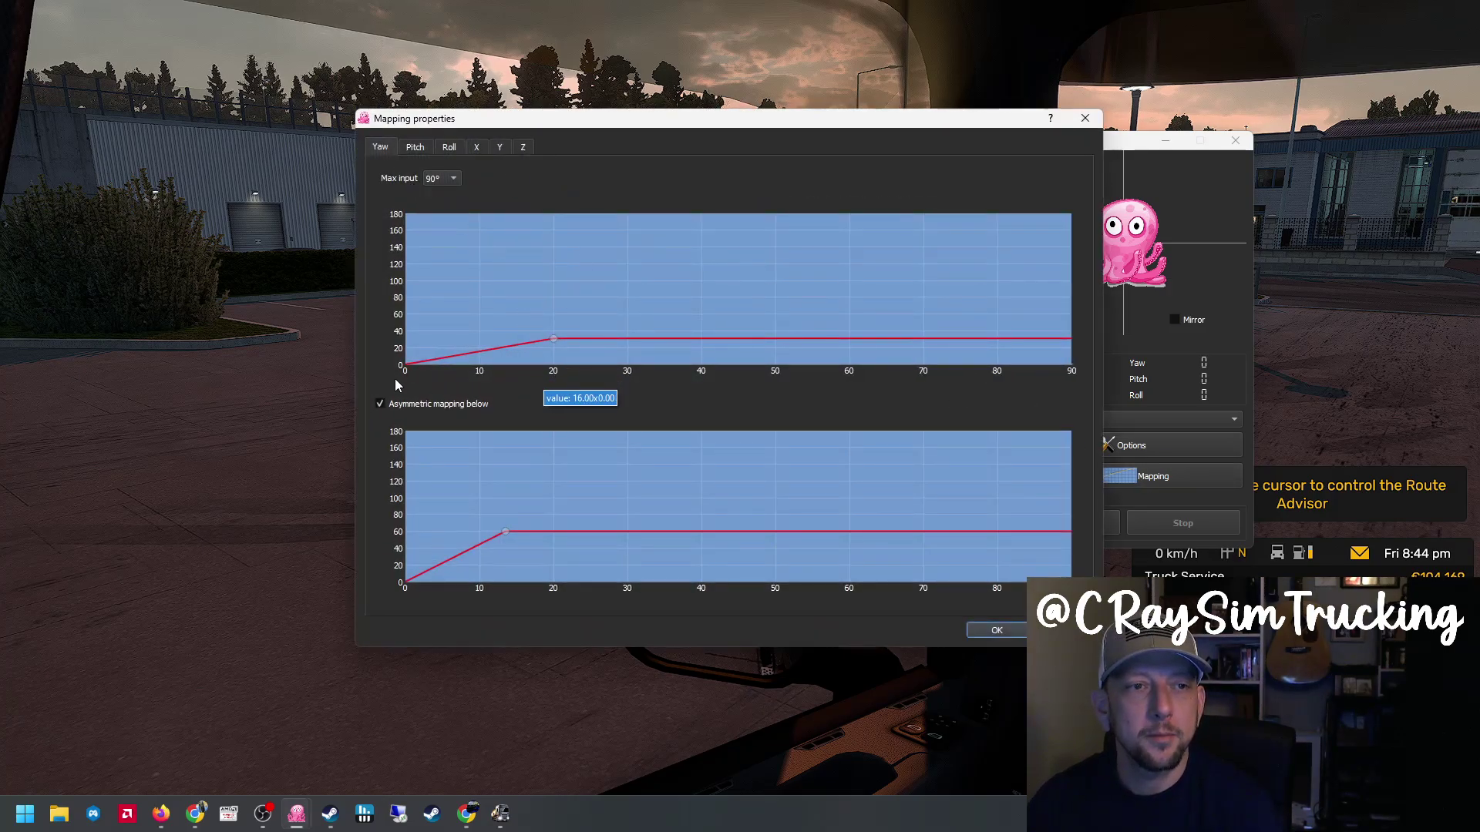
pyautogui.click(381, 405)
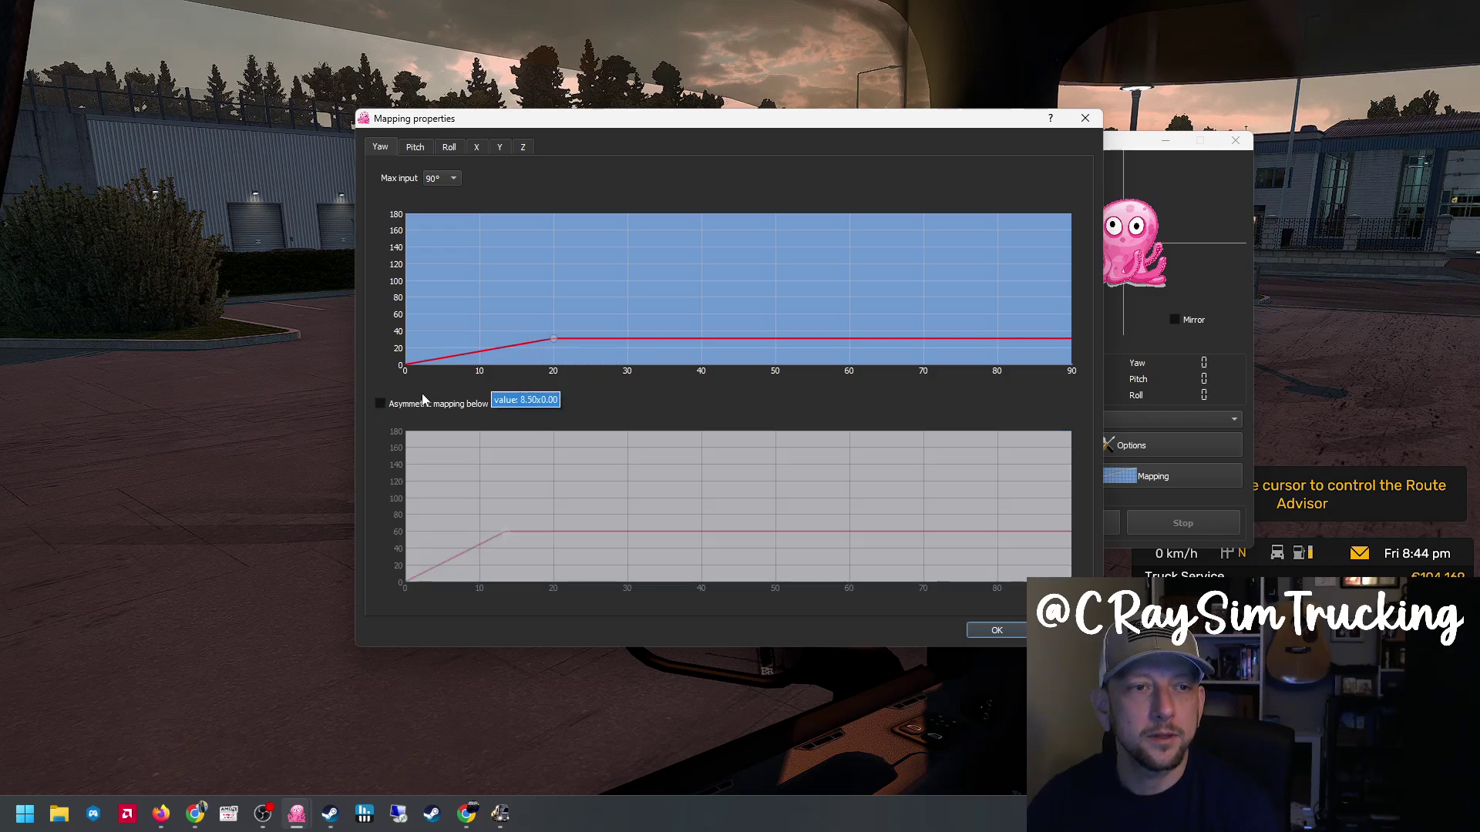
pyautogui.click(380, 404)
pyautogui.rightClick(502, 530)
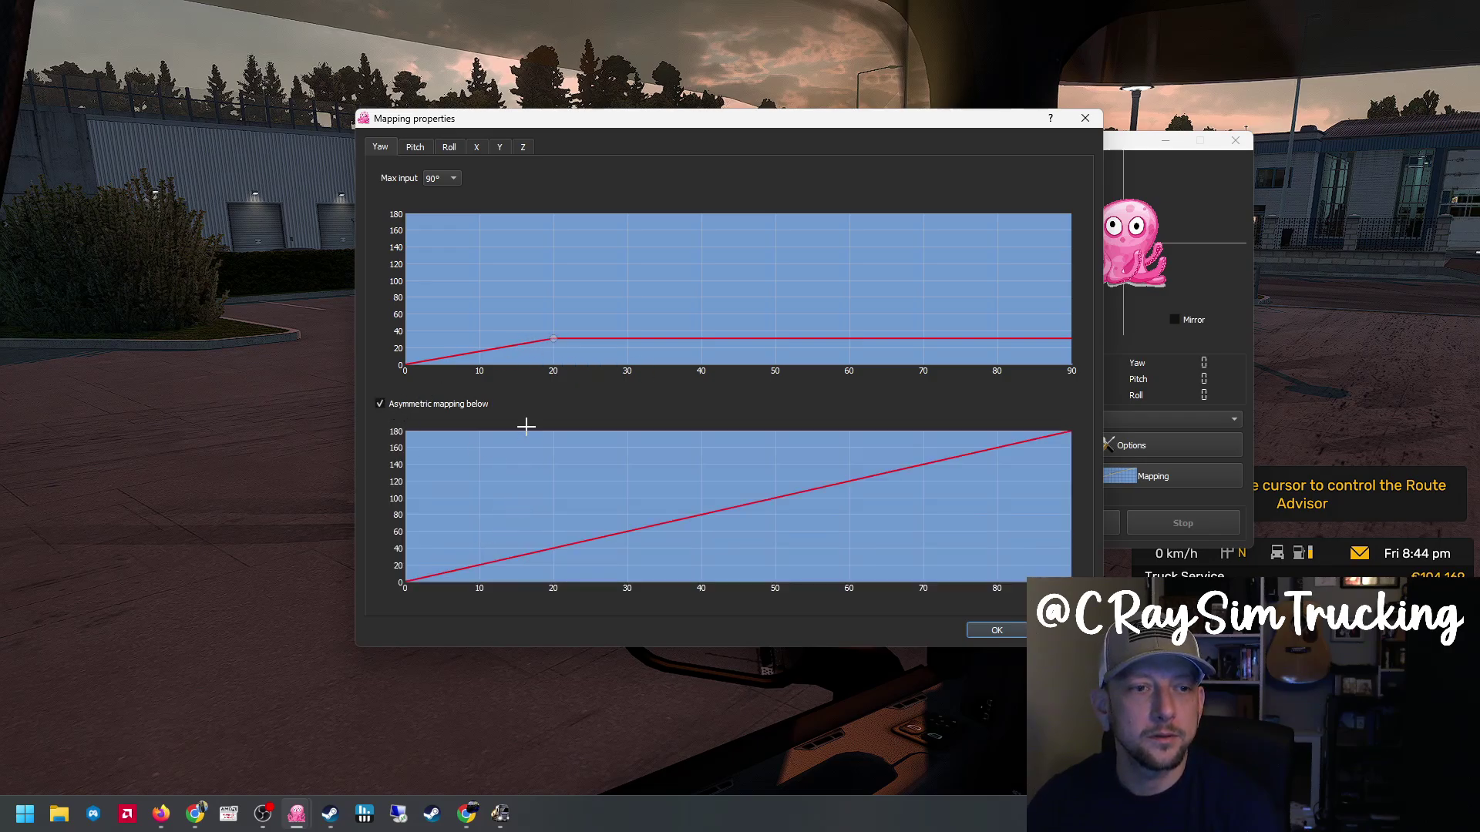
pyautogui.rightClick(553, 336)
# Add points near 15° so both yaw curves rise to about 33 and level off.
pyautogui.click(381, 405)
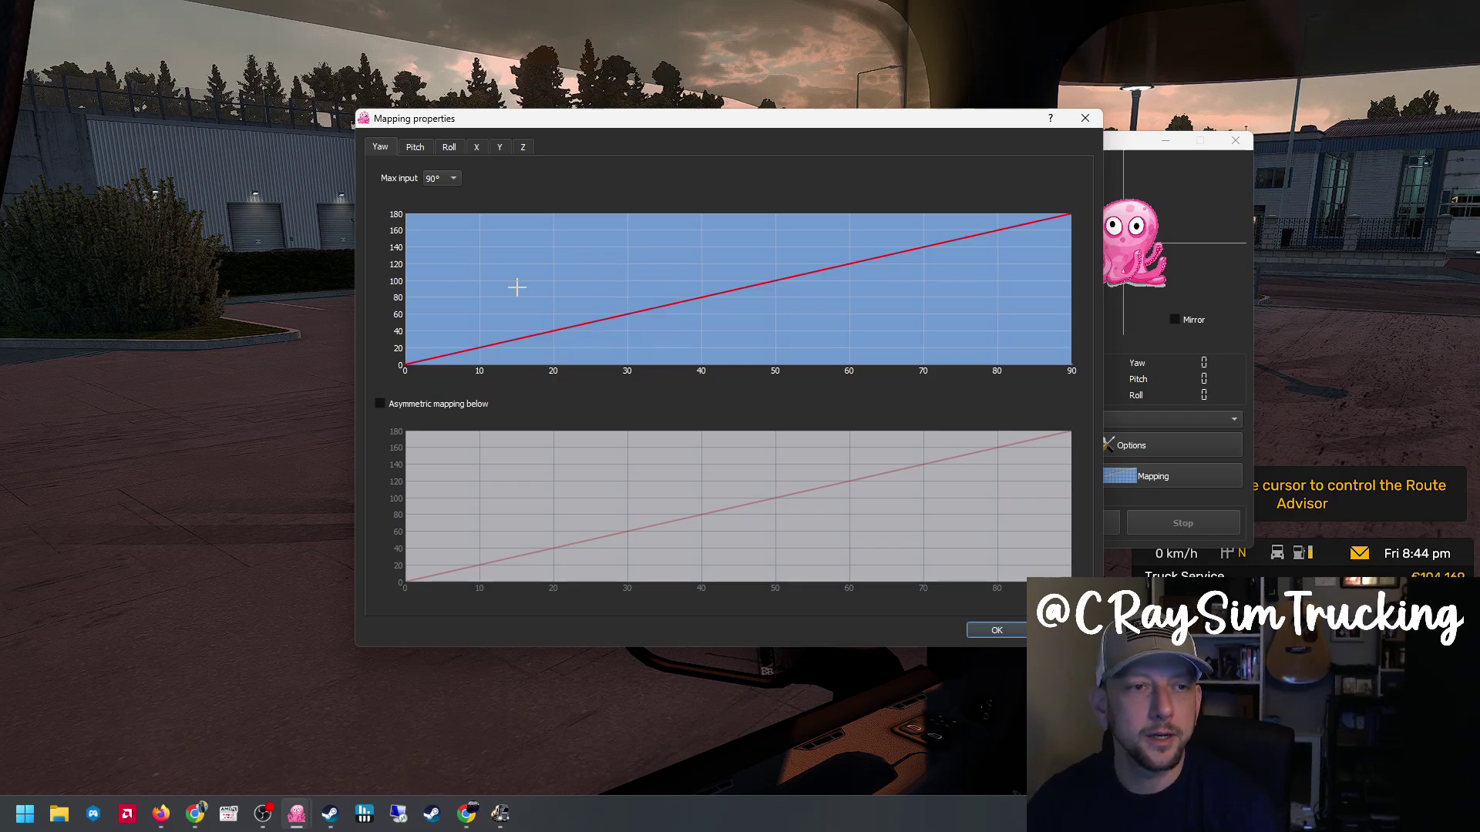
pyautogui.click(380, 404)
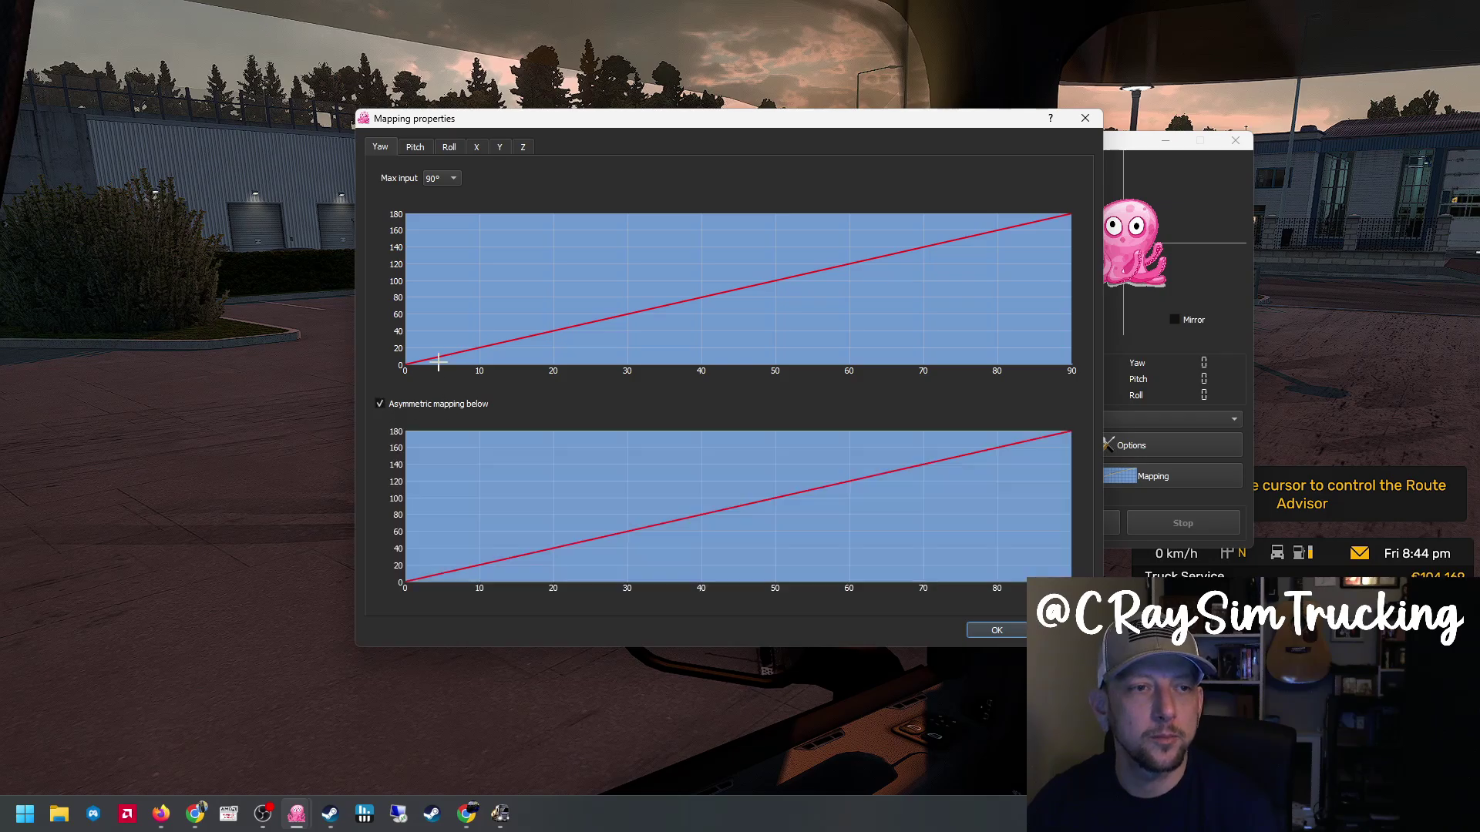
pyautogui.moveTo(502, 344); pyautogui.dragTo(516, 339)
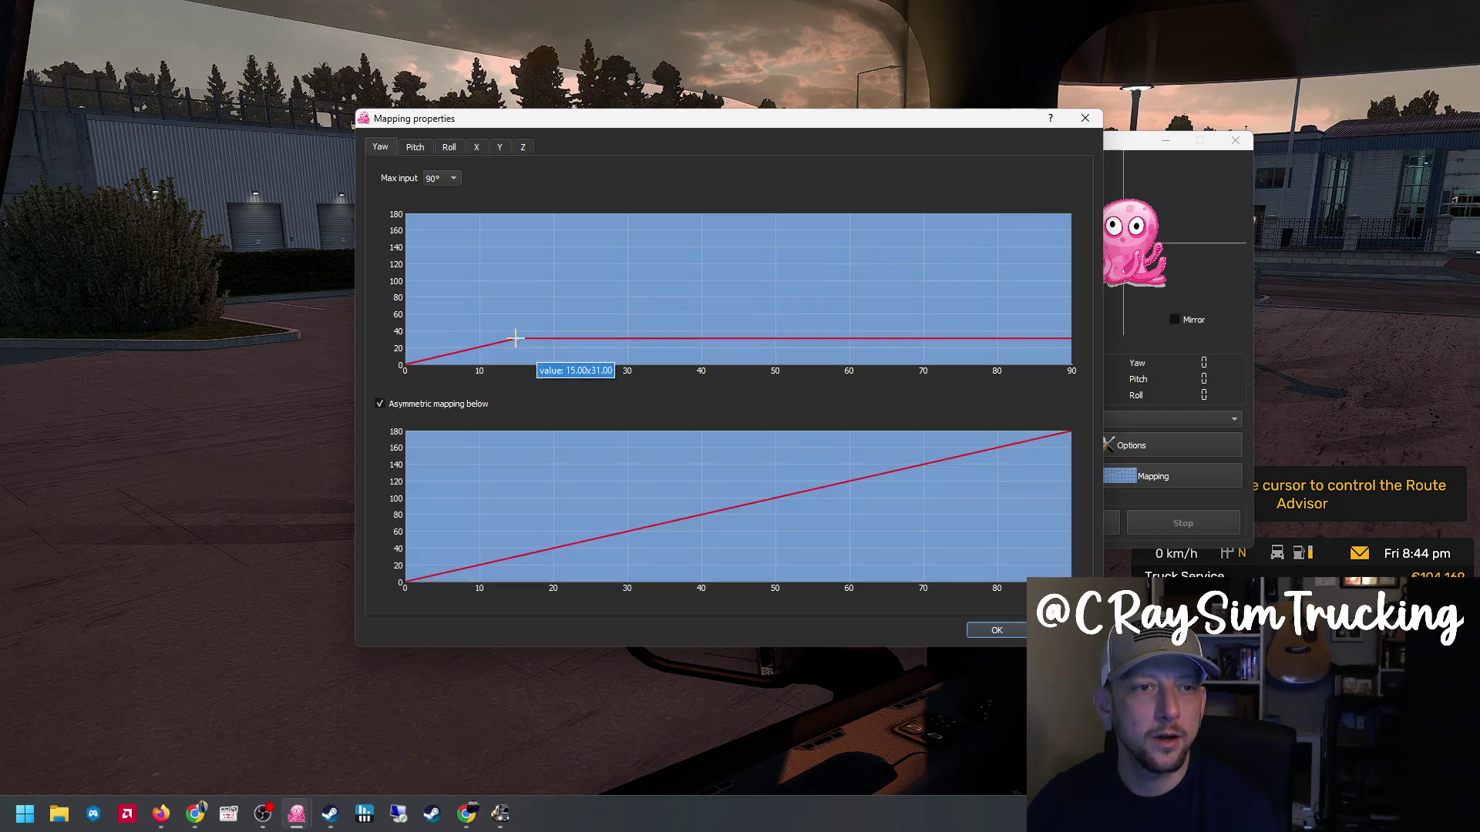
pyautogui.click(523, 553)
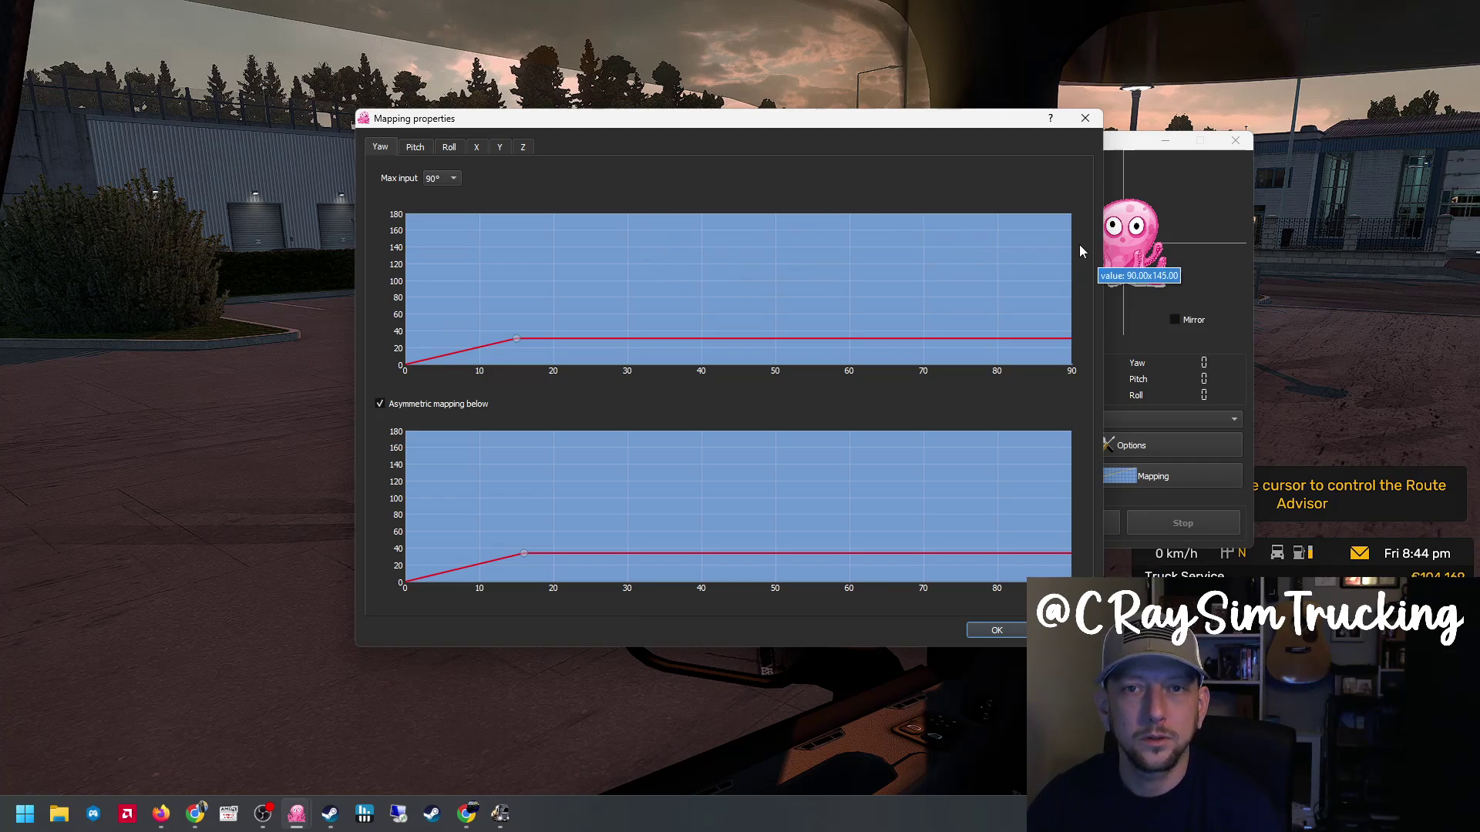
pyautogui.click(1133, 252)
# Start tracking and rework the yaw bend points, moving the lower curve's bend to a smaller angle.
pyautogui.click(1069, 524)
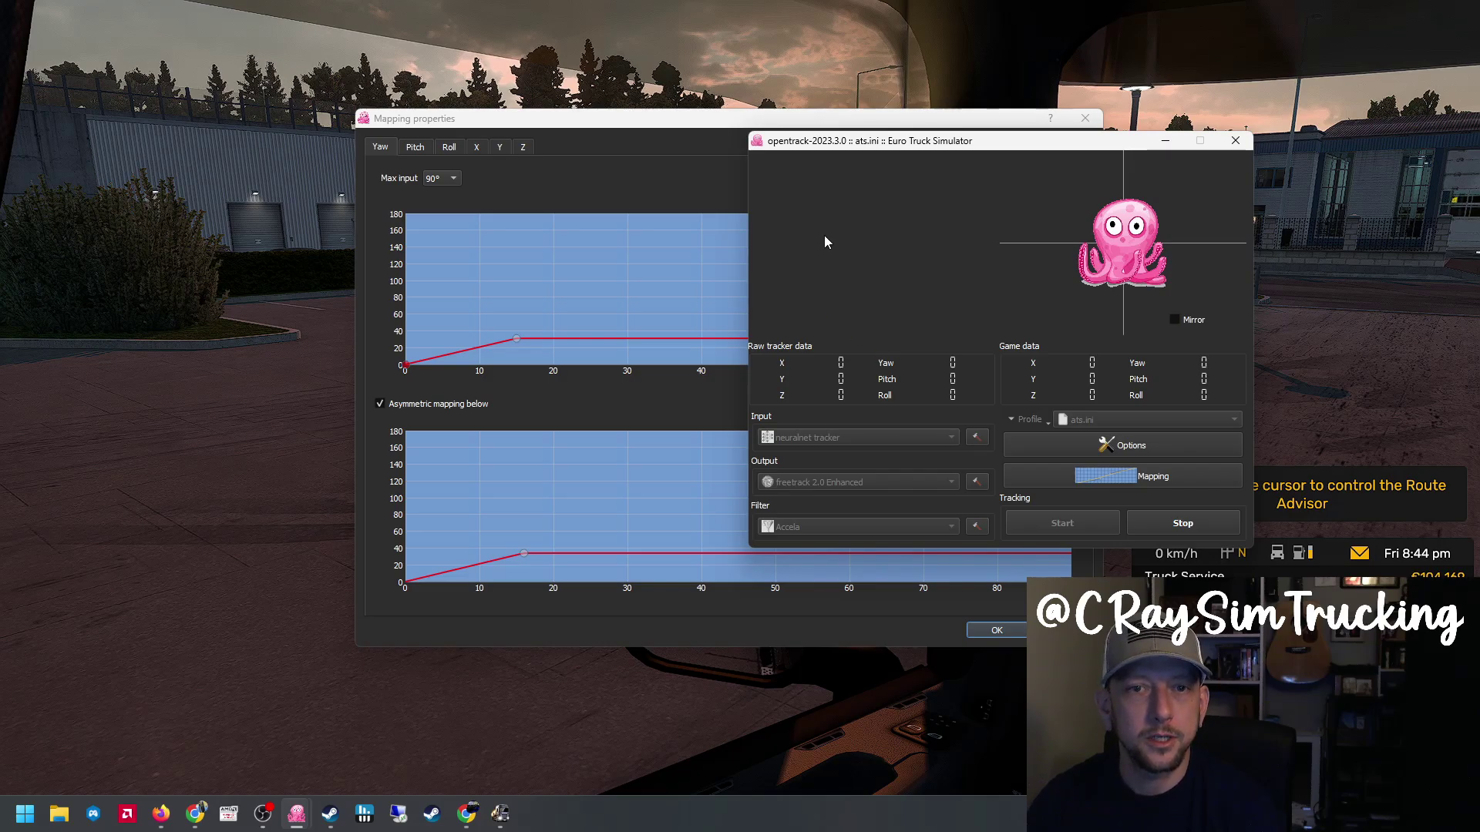
pyautogui.click(643, 280)
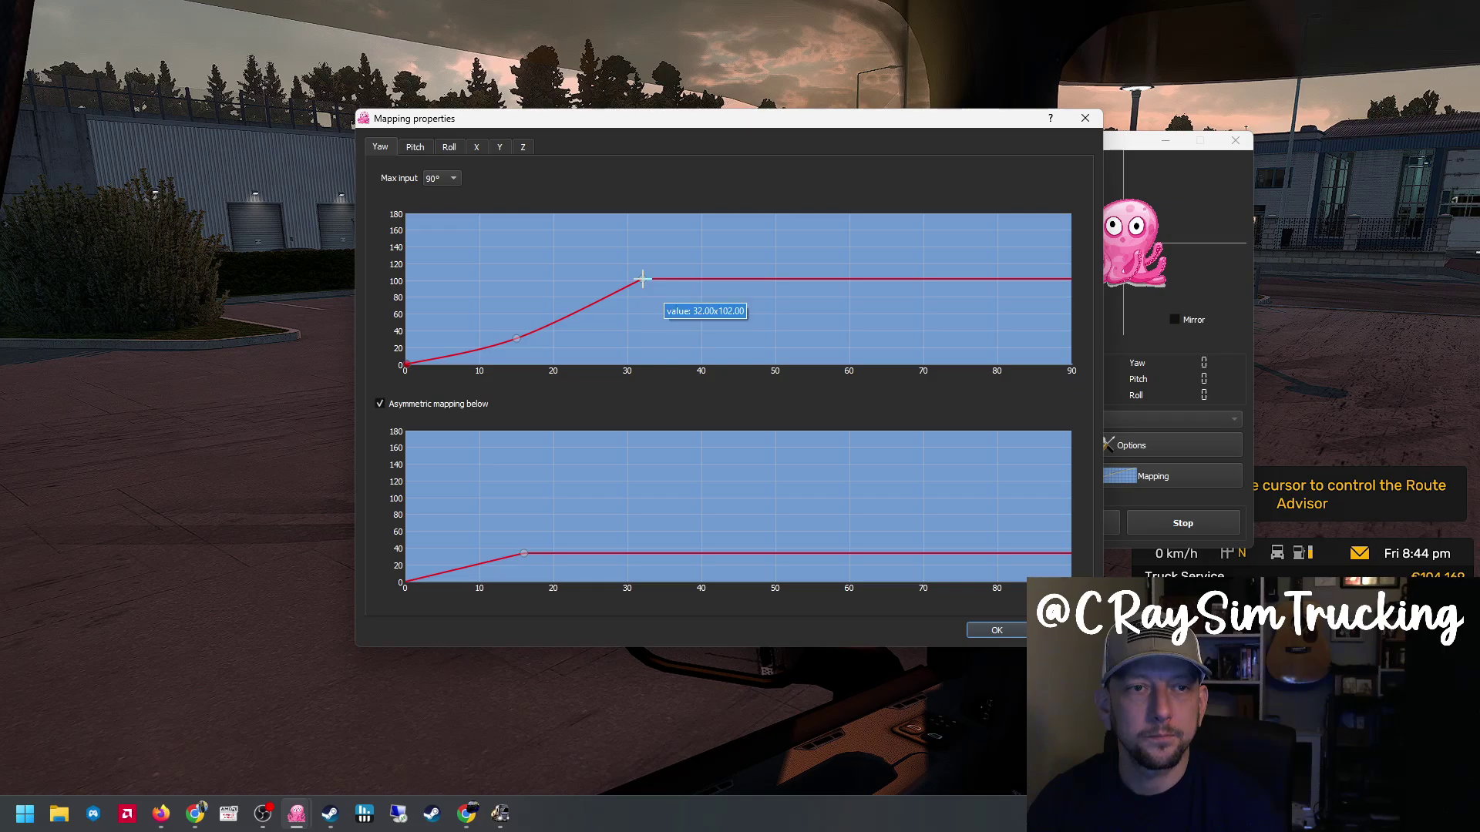
pyautogui.rightClick(643, 280)
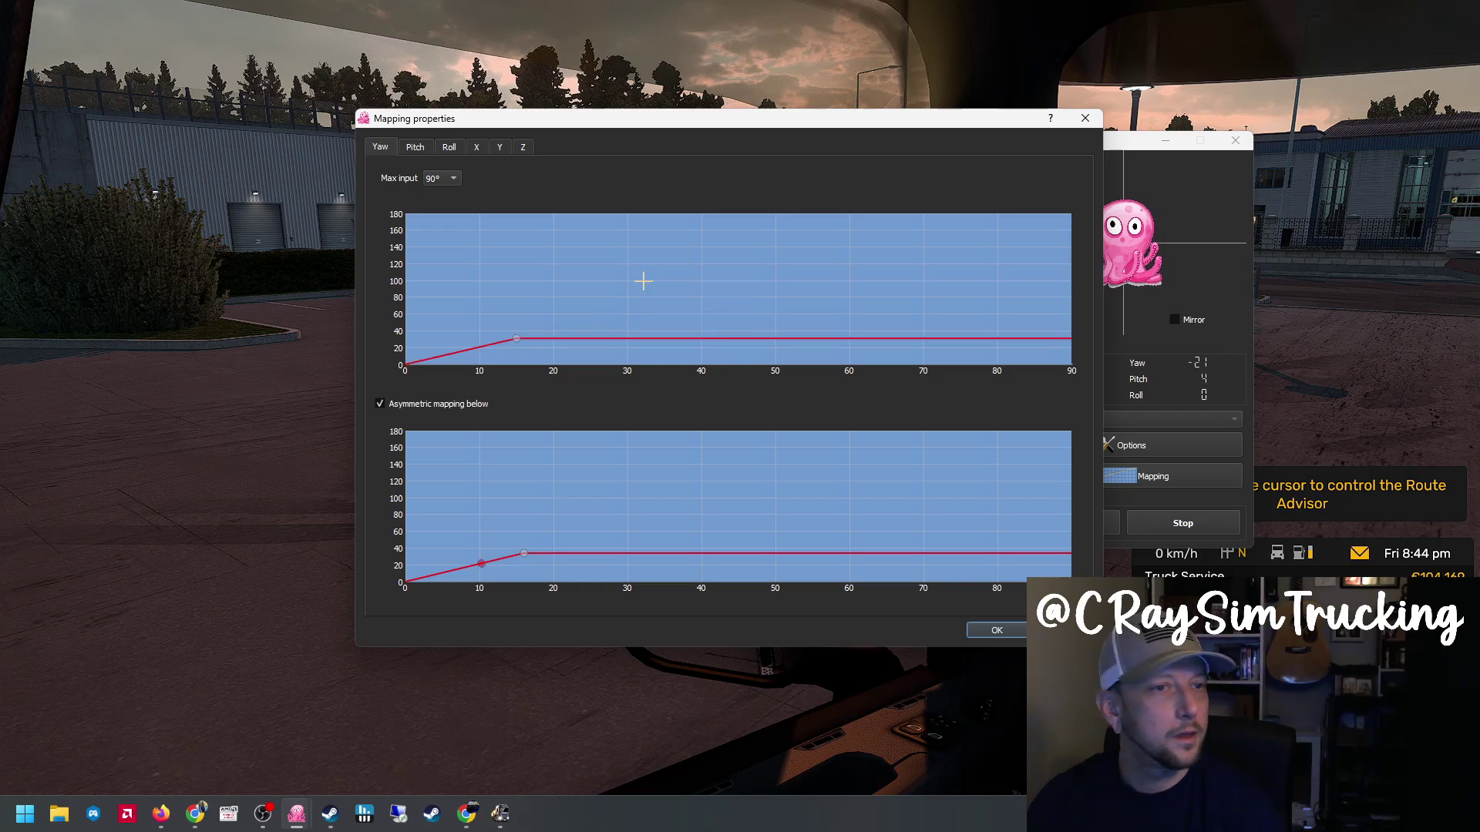
pyautogui.moveTo(609, 553); pyautogui.dragTo(529, 552)
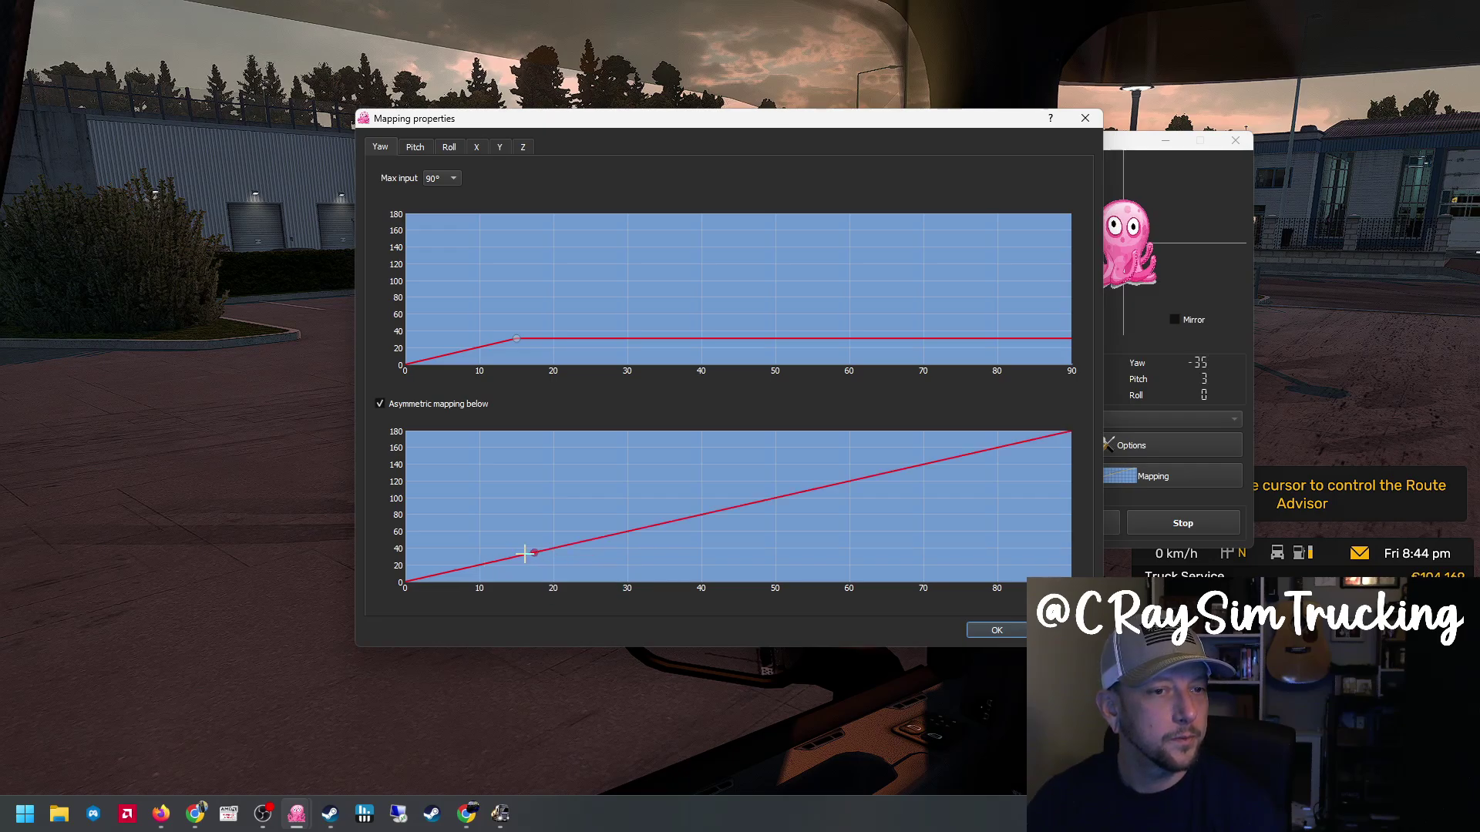
pyautogui.rightClick(516, 337)
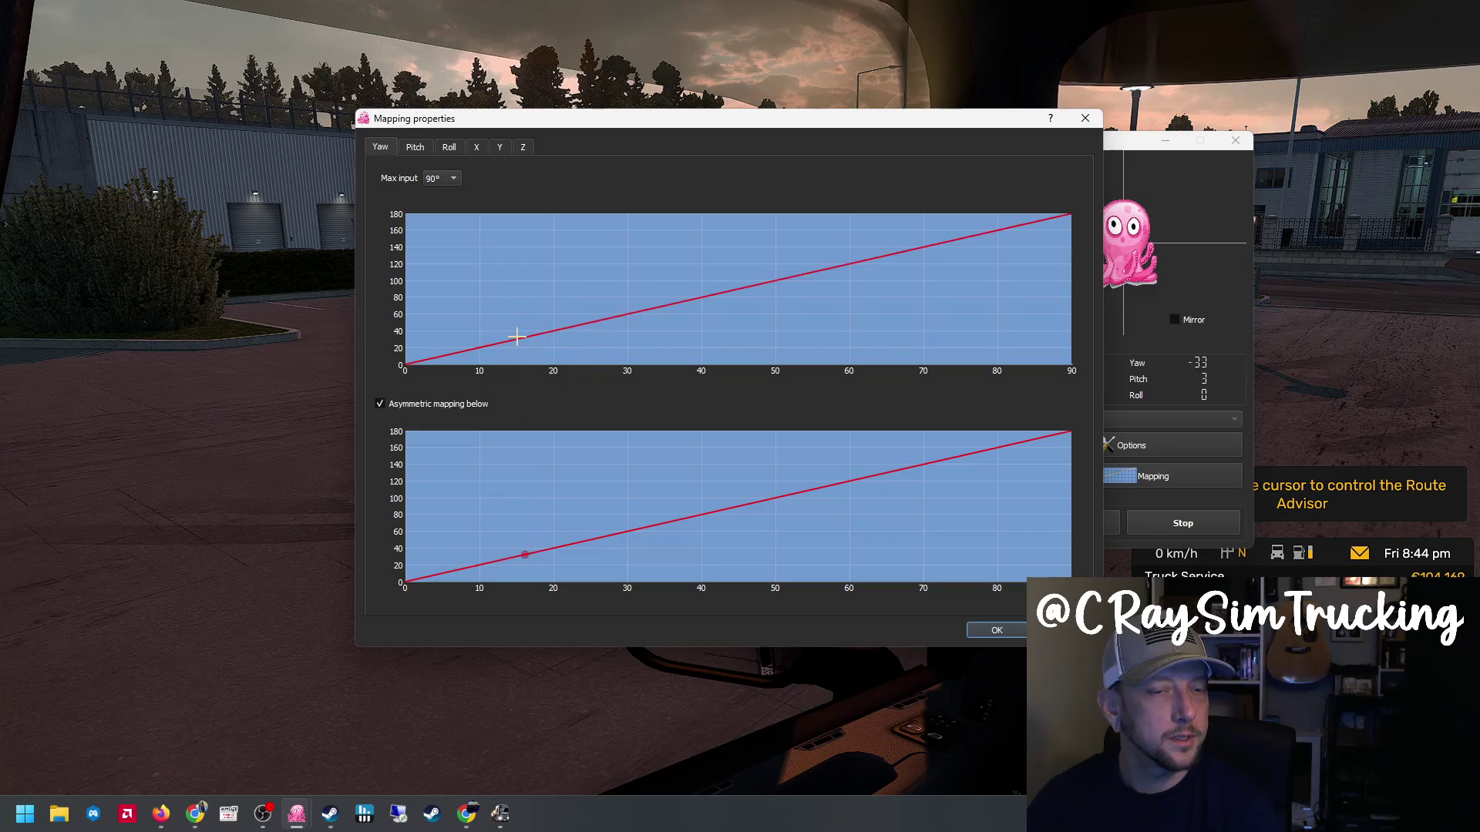
pyautogui.click(513, 556)
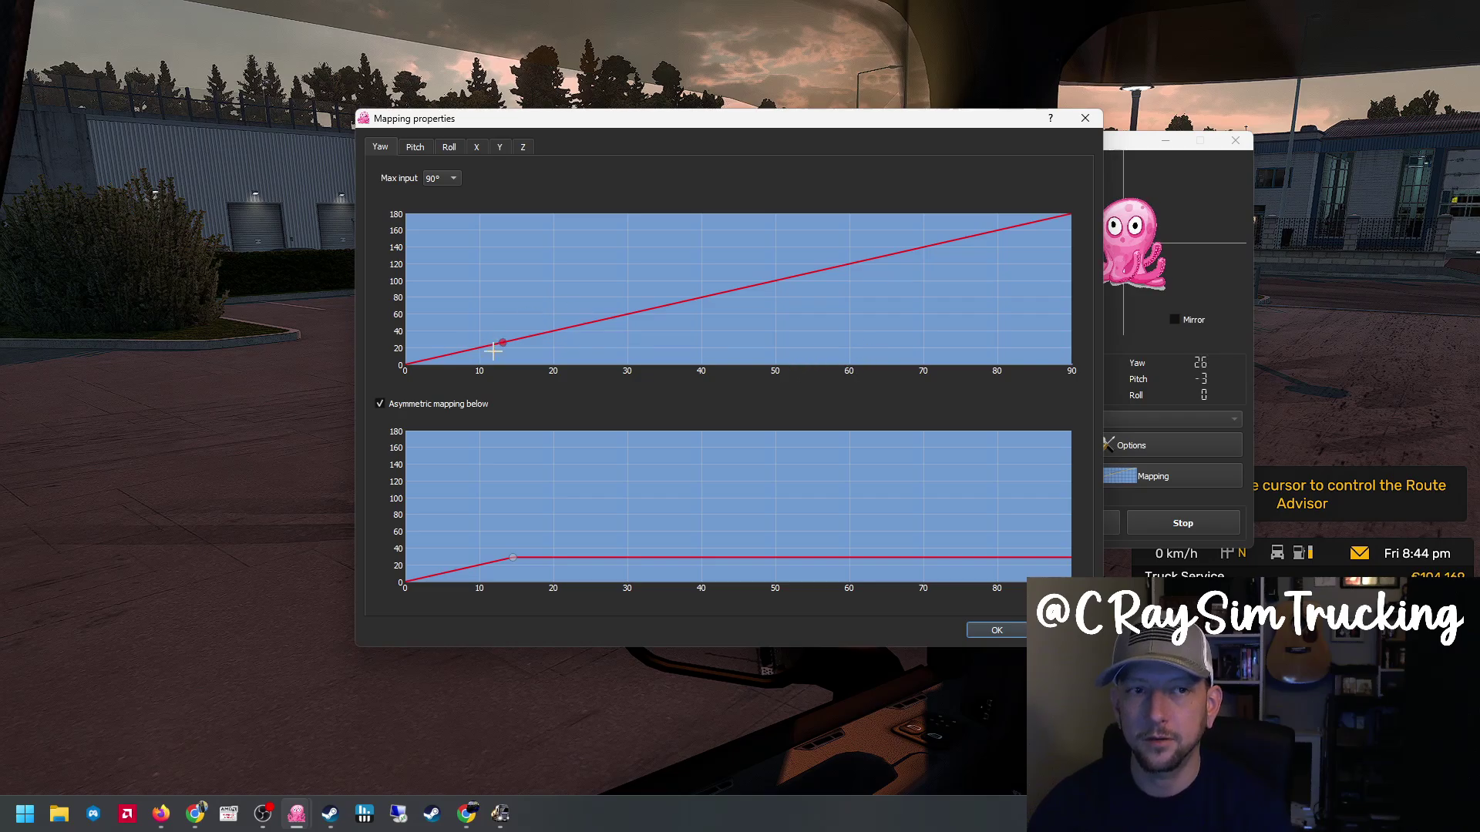
# Raise the upper yaw plateau to about 37 and the lower to about 60, then confirm.
pyautogui.click(506, 340)
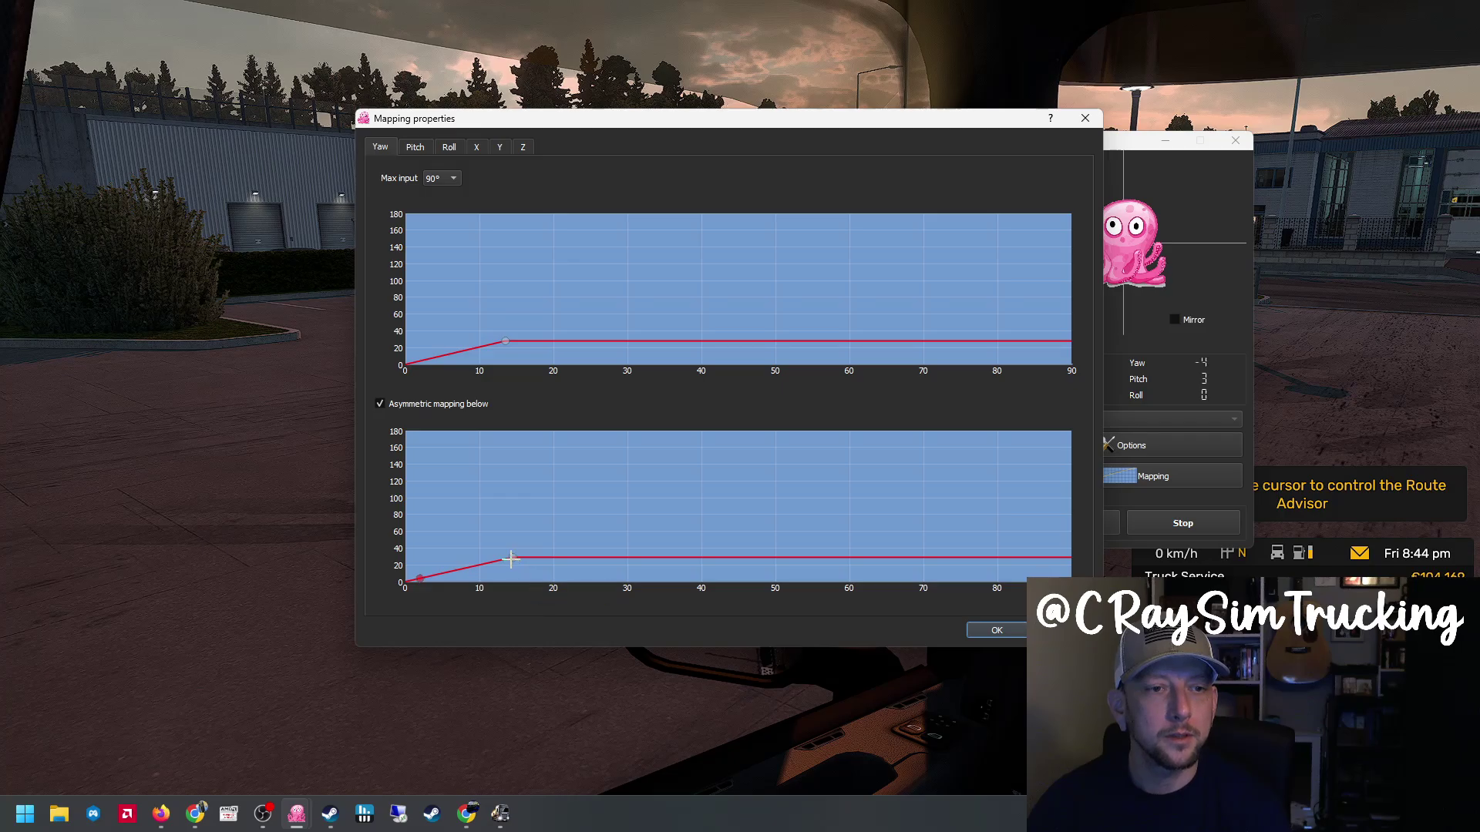
pyautogui.moveTo(513, 556); pyautogui.dragTo(514, 533)
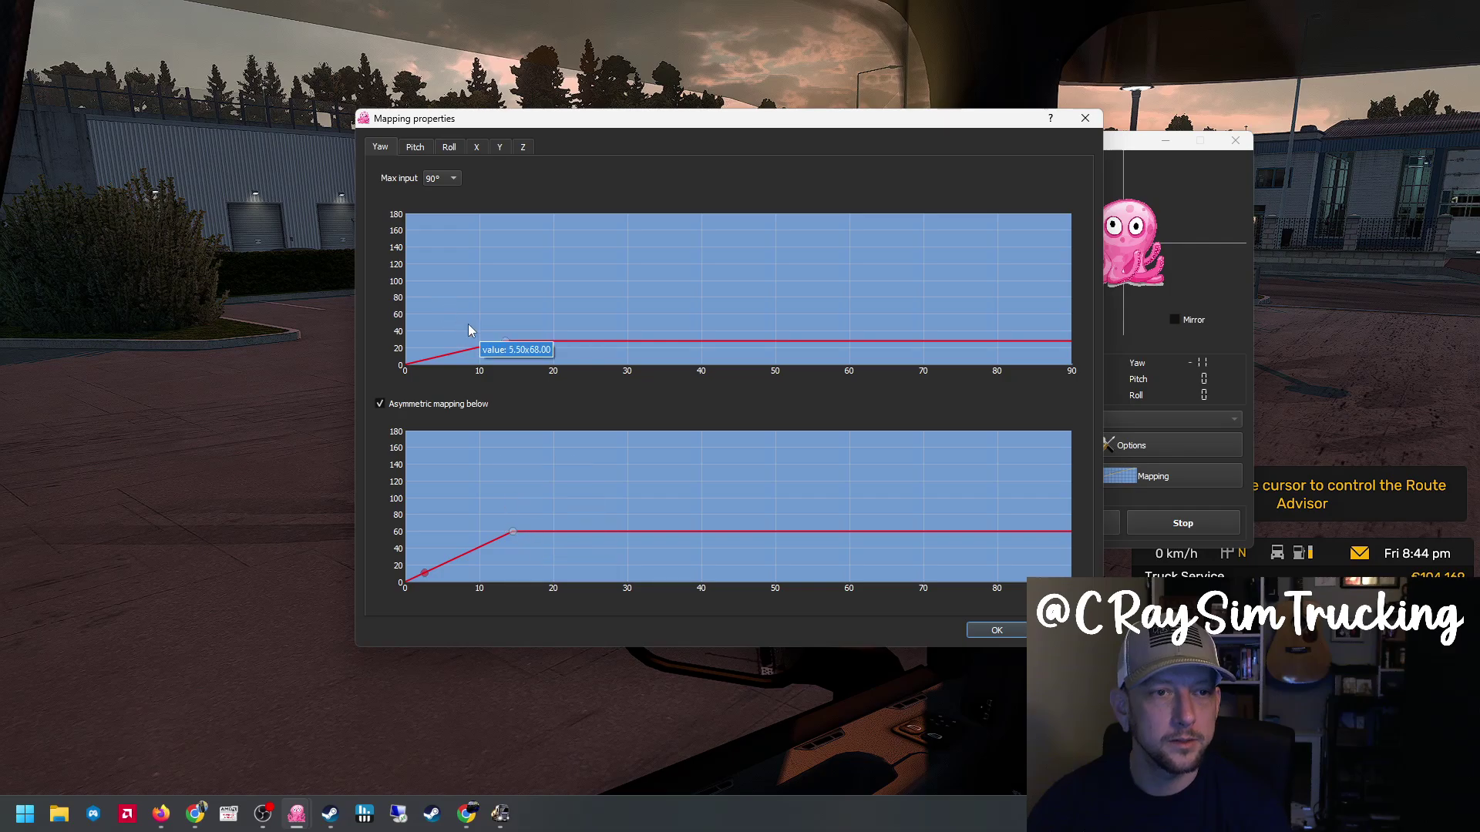
pyautogui.moveTo(503, 337); pyautogui.dragTo(505, 335)
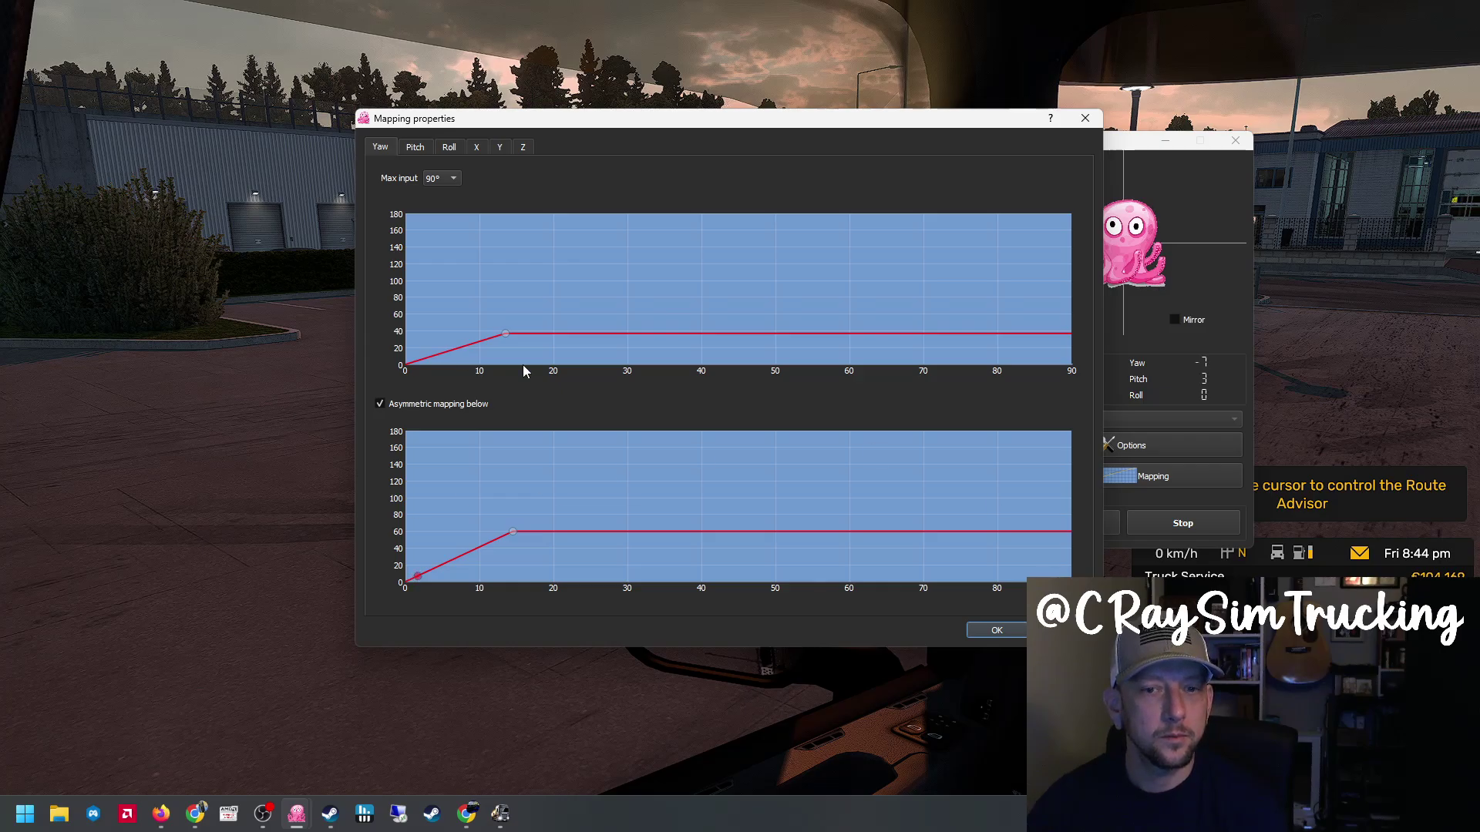
pyautogui.click(414, 148)
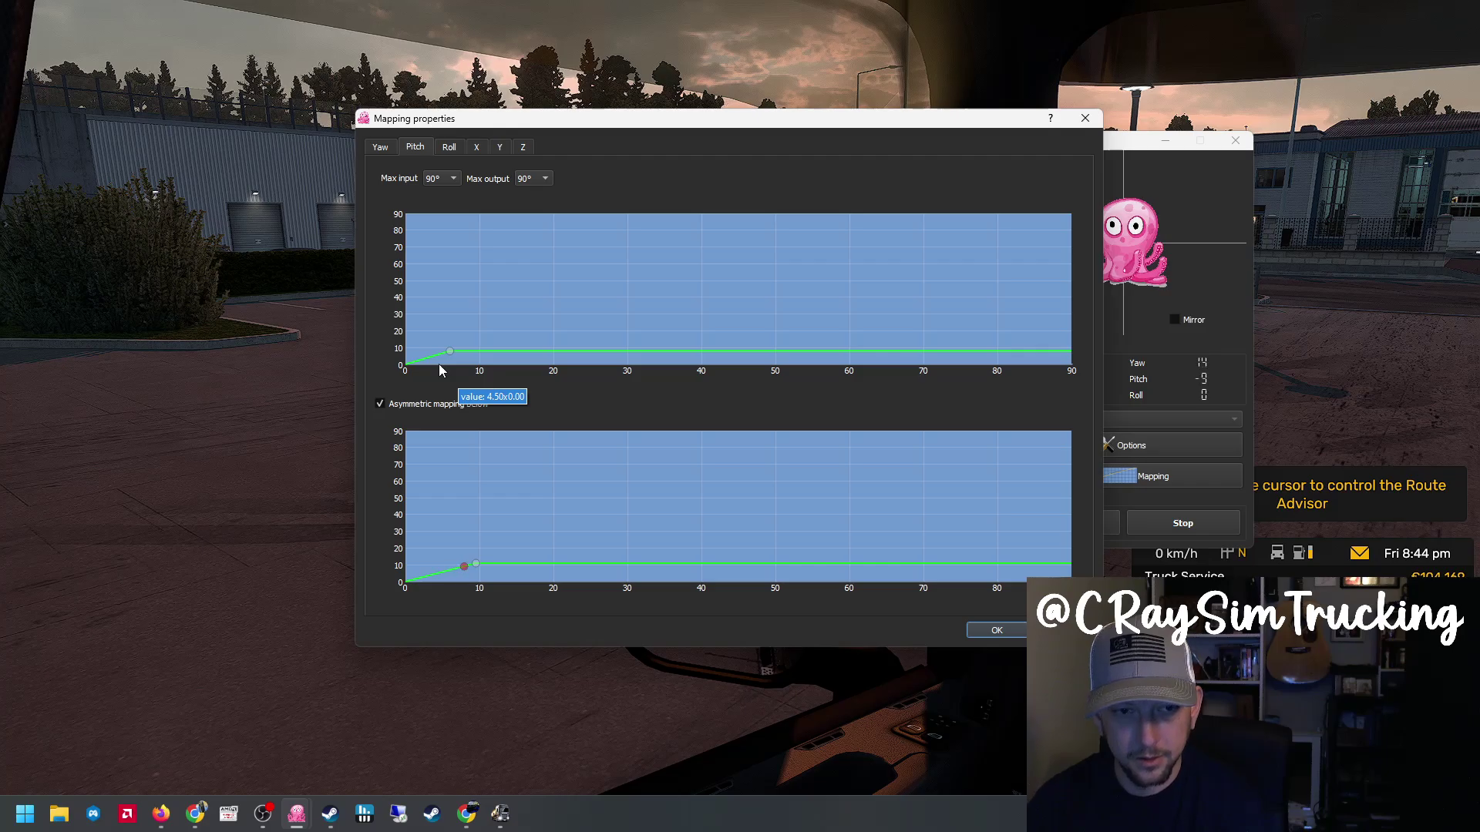
pyautogui.click(996, 631)
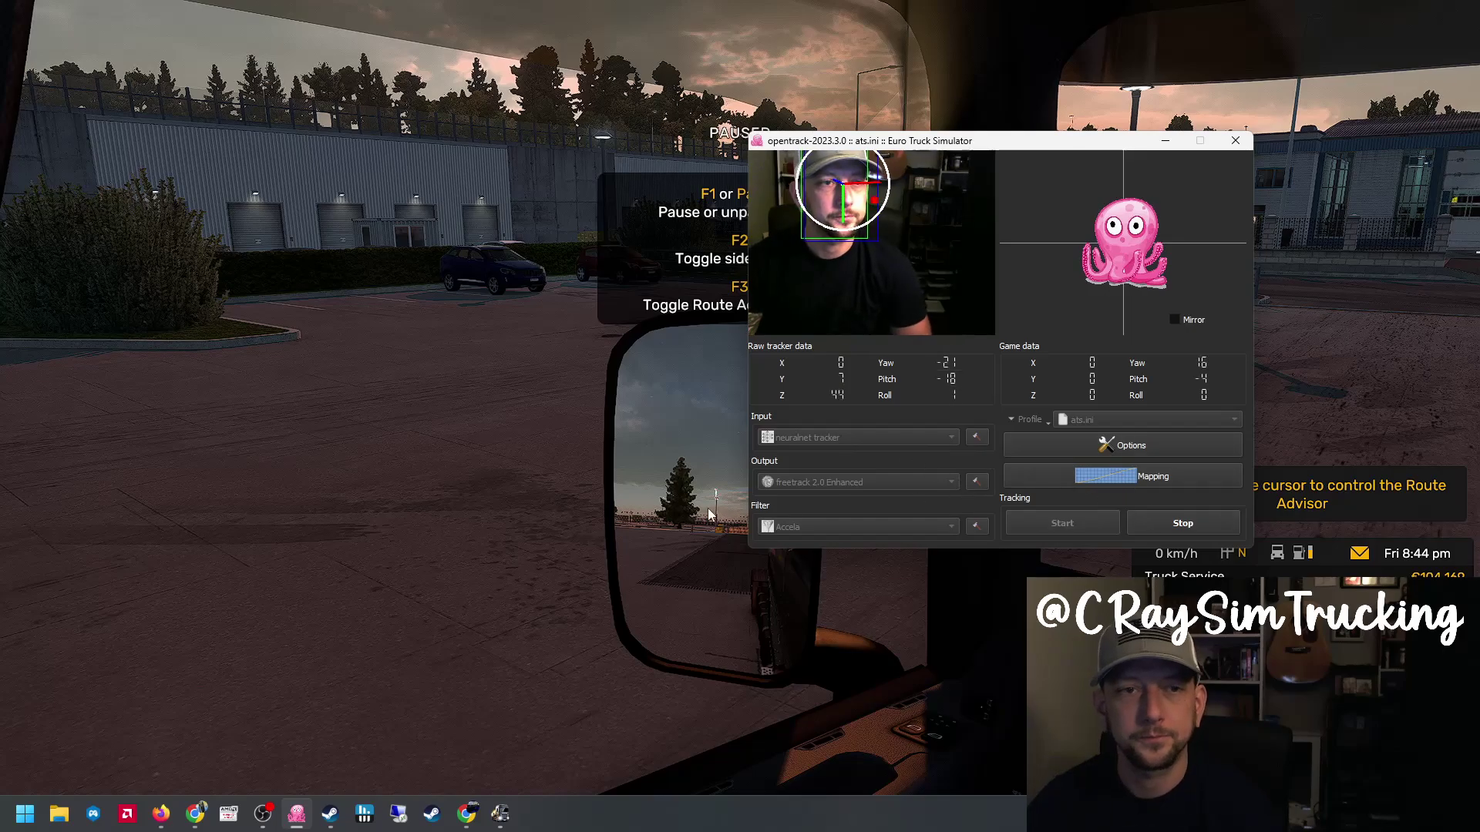
pyautogui.hotkey('alt', 'Tab')
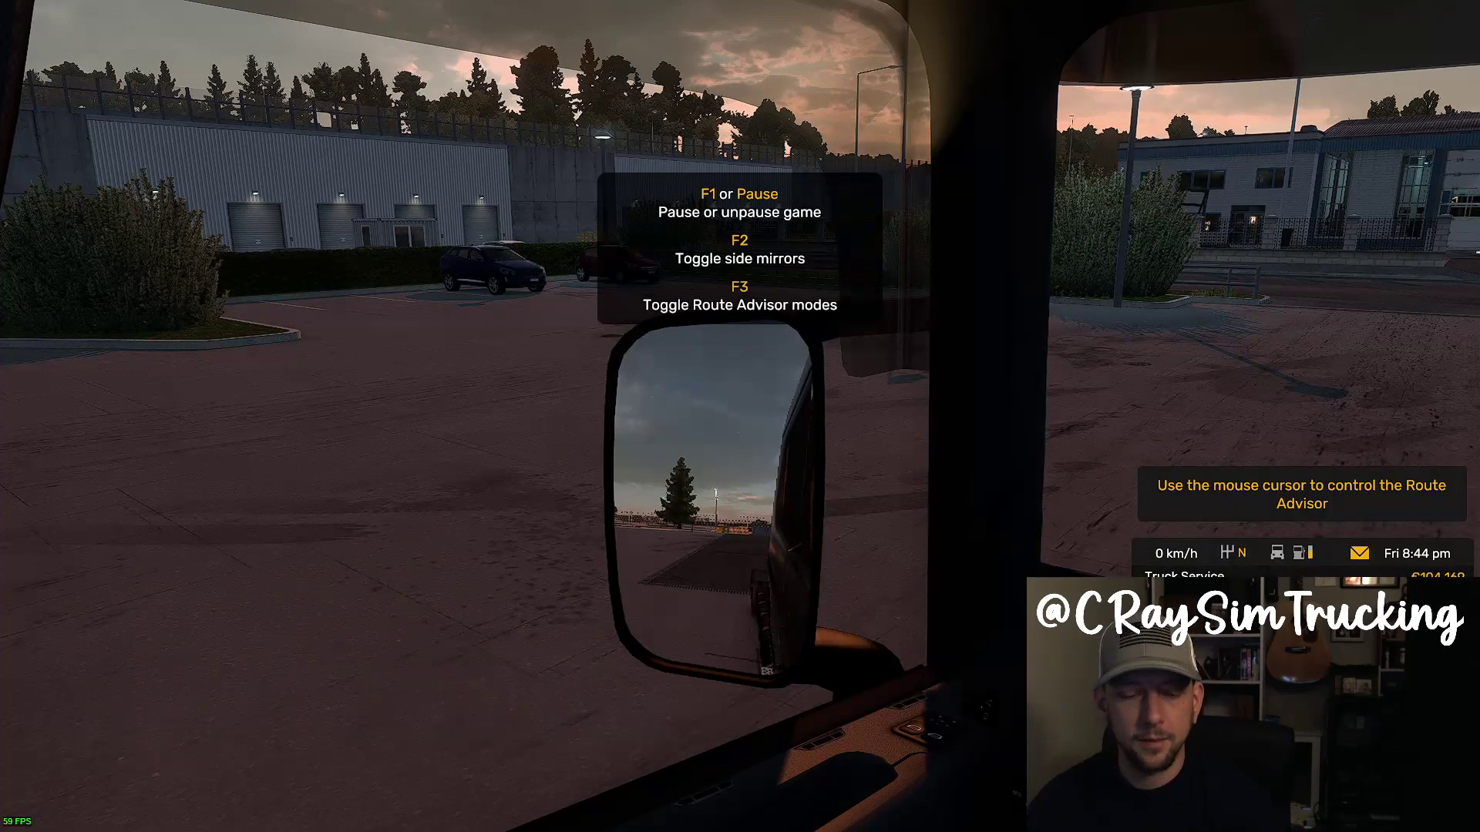
pyautogui.hotkey('shift', 'Tab')
pyautogui.hotkey('shift', 'Tab')
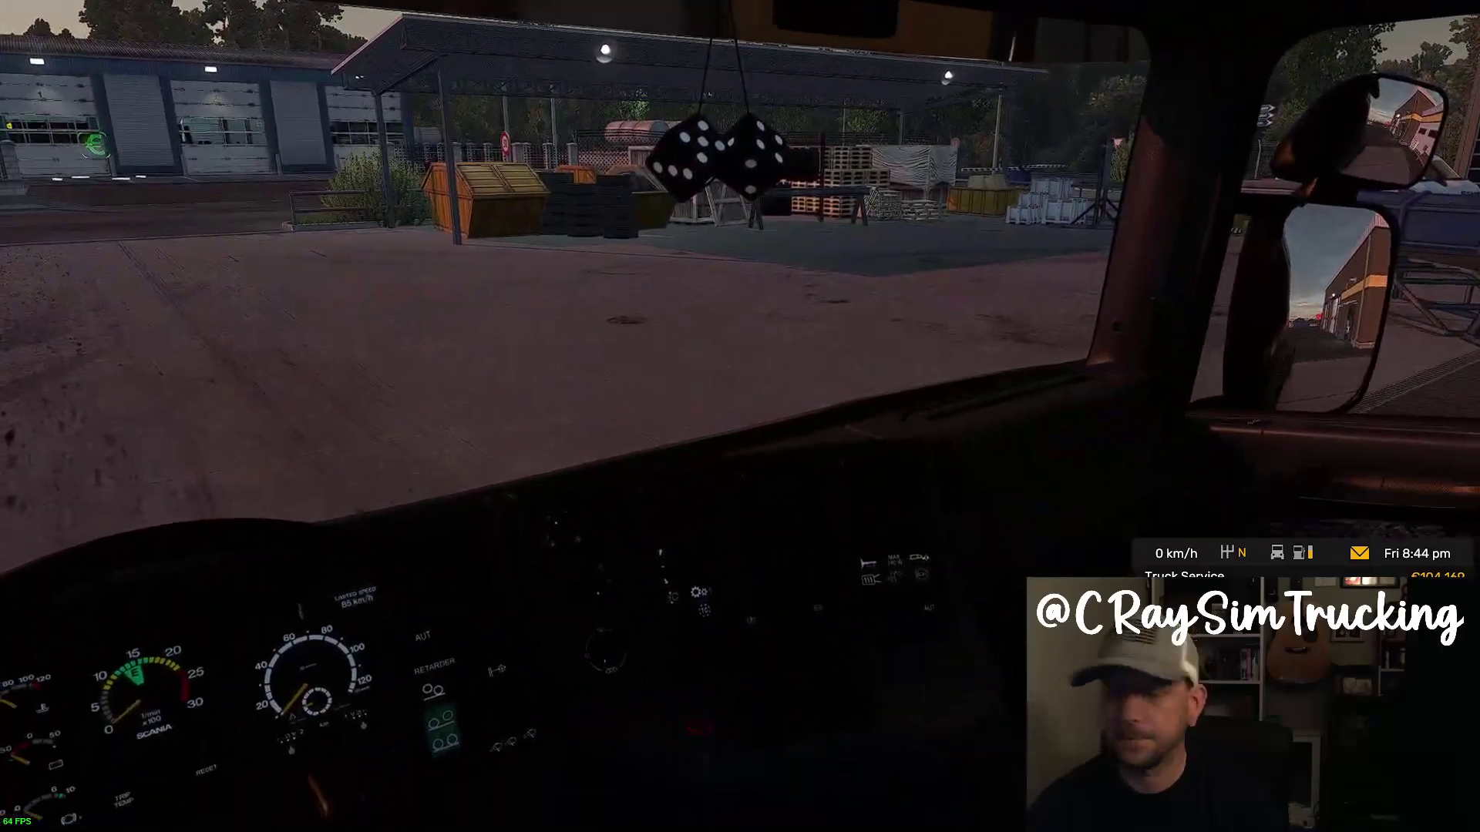
pyautogui.hotkey('shift', 'Tab')
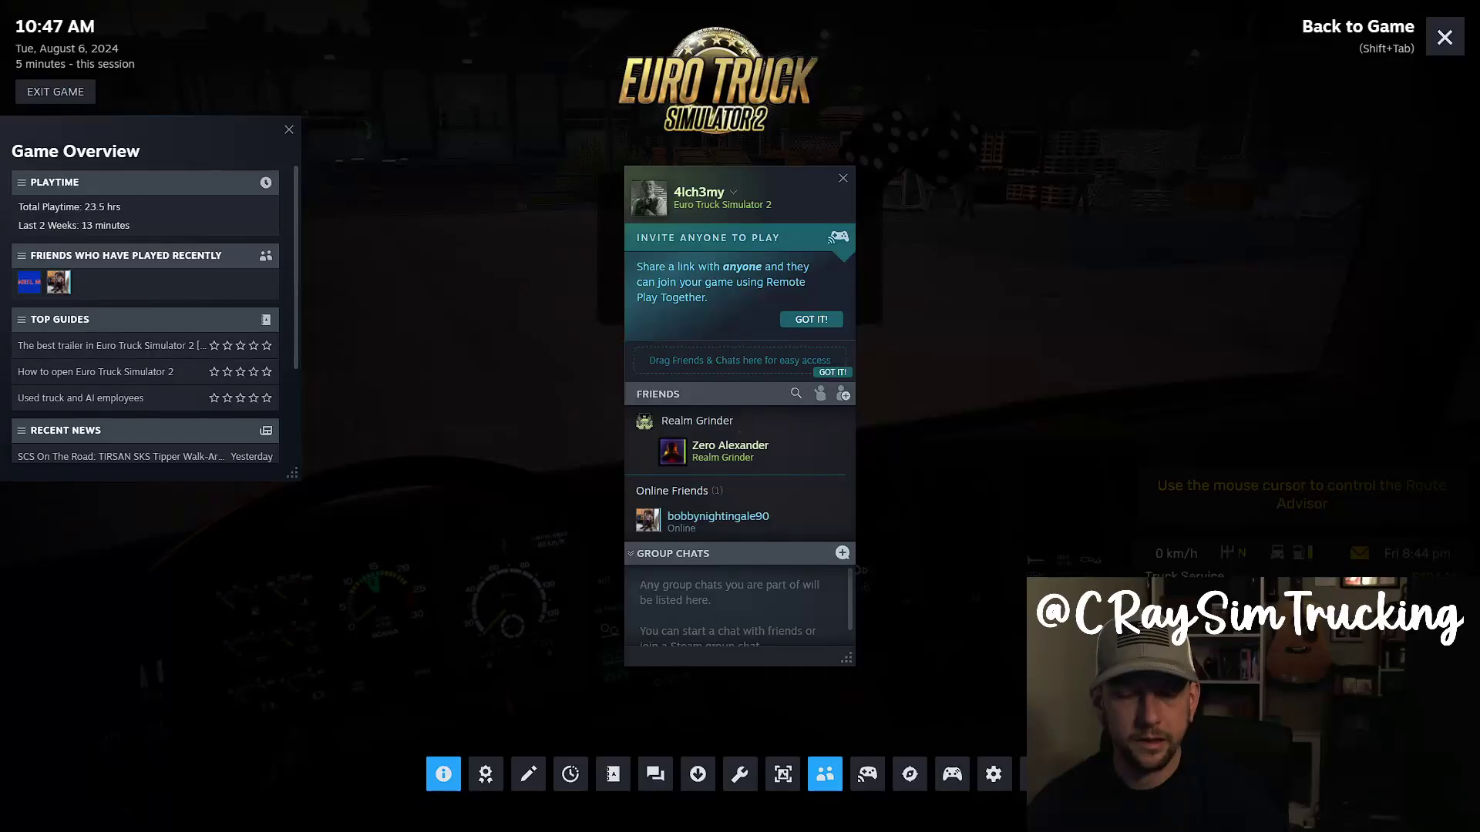
pyautogui.hotkey('shift', 'Tab')
pyautogui.hotkey('alt', 'Tab')
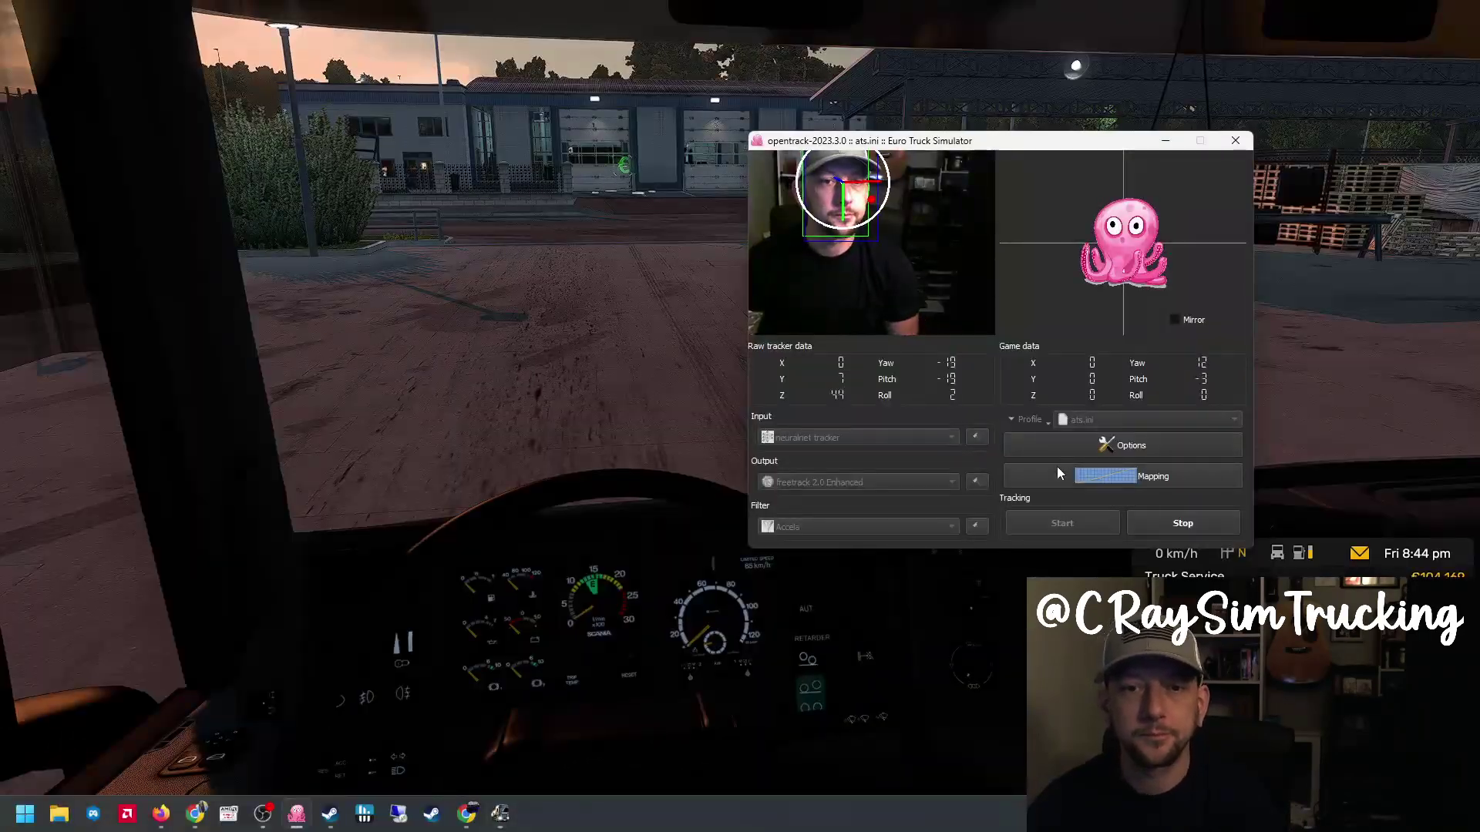
# In Mapping, lift the upper yaw point to about 39 and the lower to about 90, and confirm.
pyautogui.click(1108, 476)
pyautogui.moveTo(508, 329)
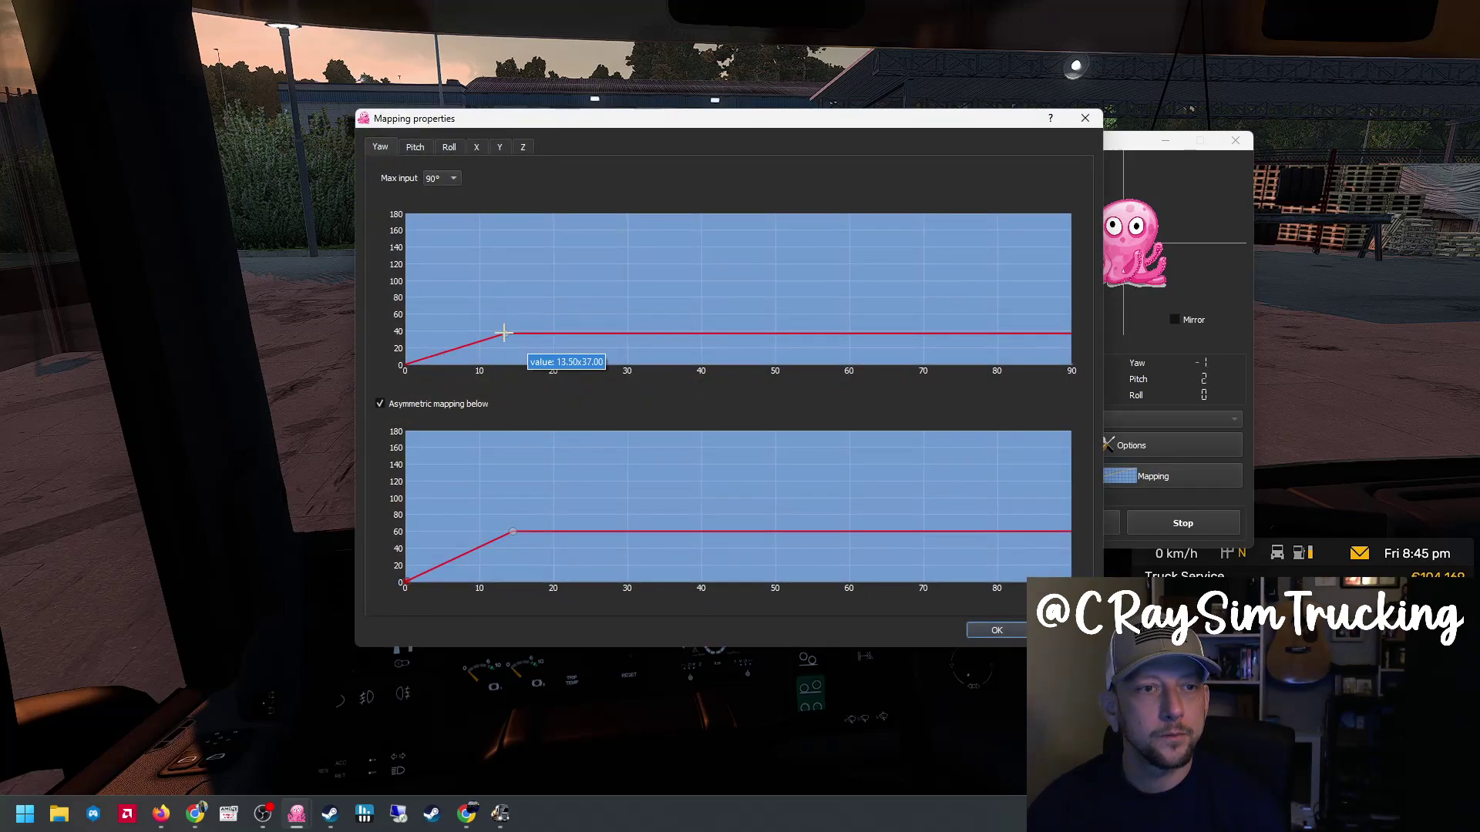
pyautogui.moveTo(505, 333); pyautogui.dragTo(507, 332)
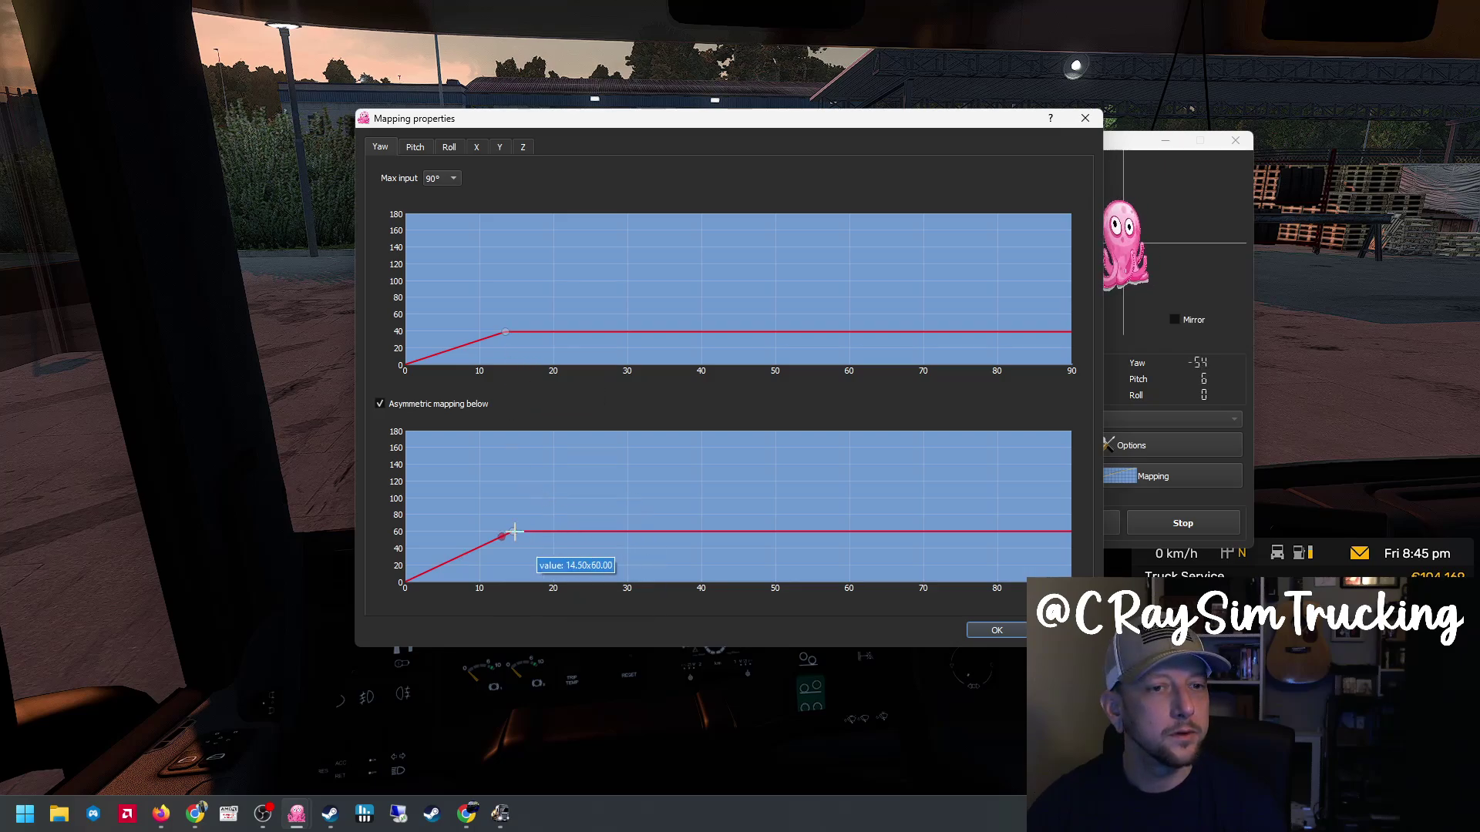
pyautogui.moveTo(515, 532); pyautogui.dragTo(512, 505)
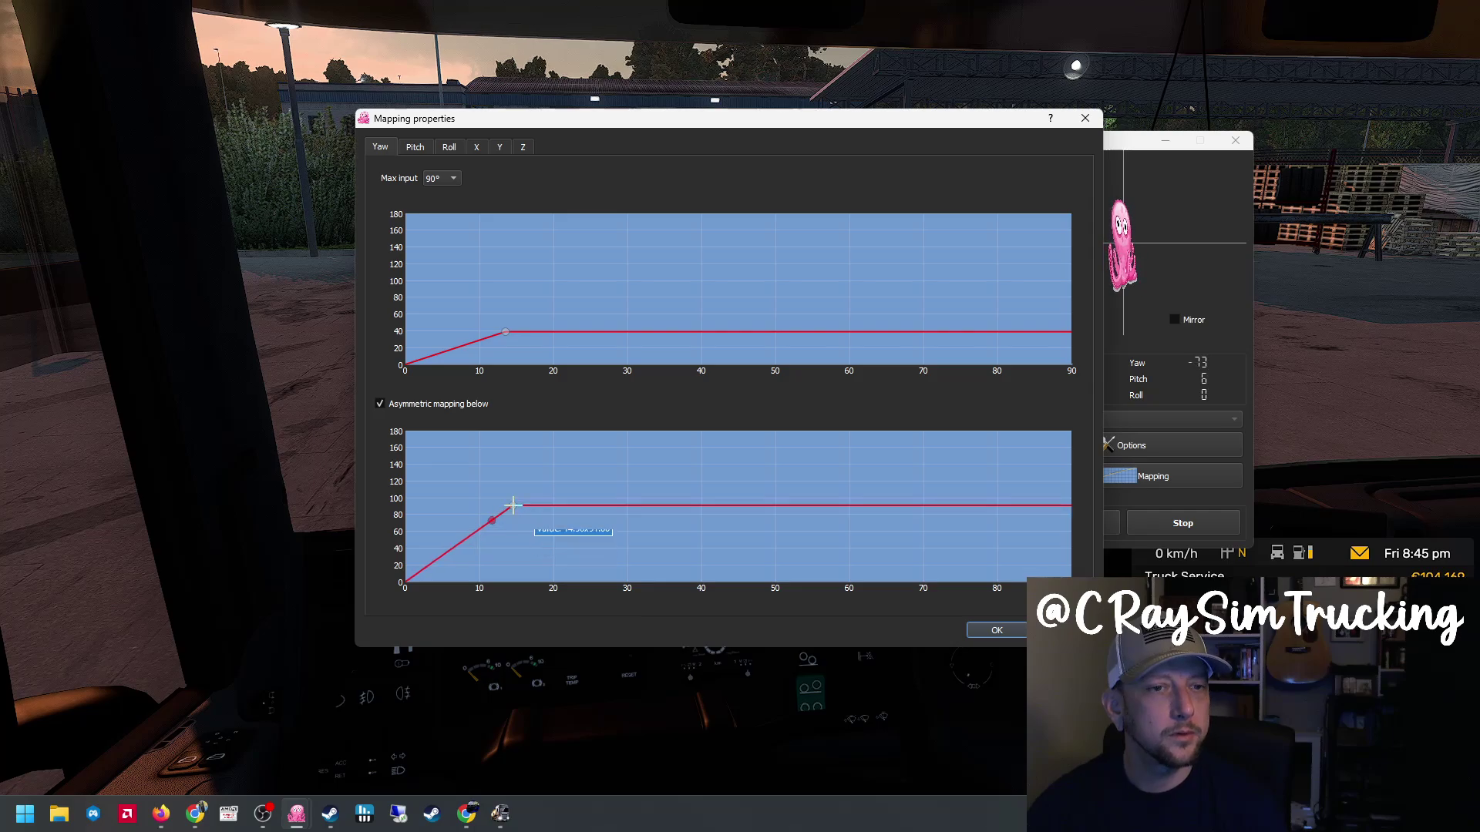
pyautogui.click(1012, 632)
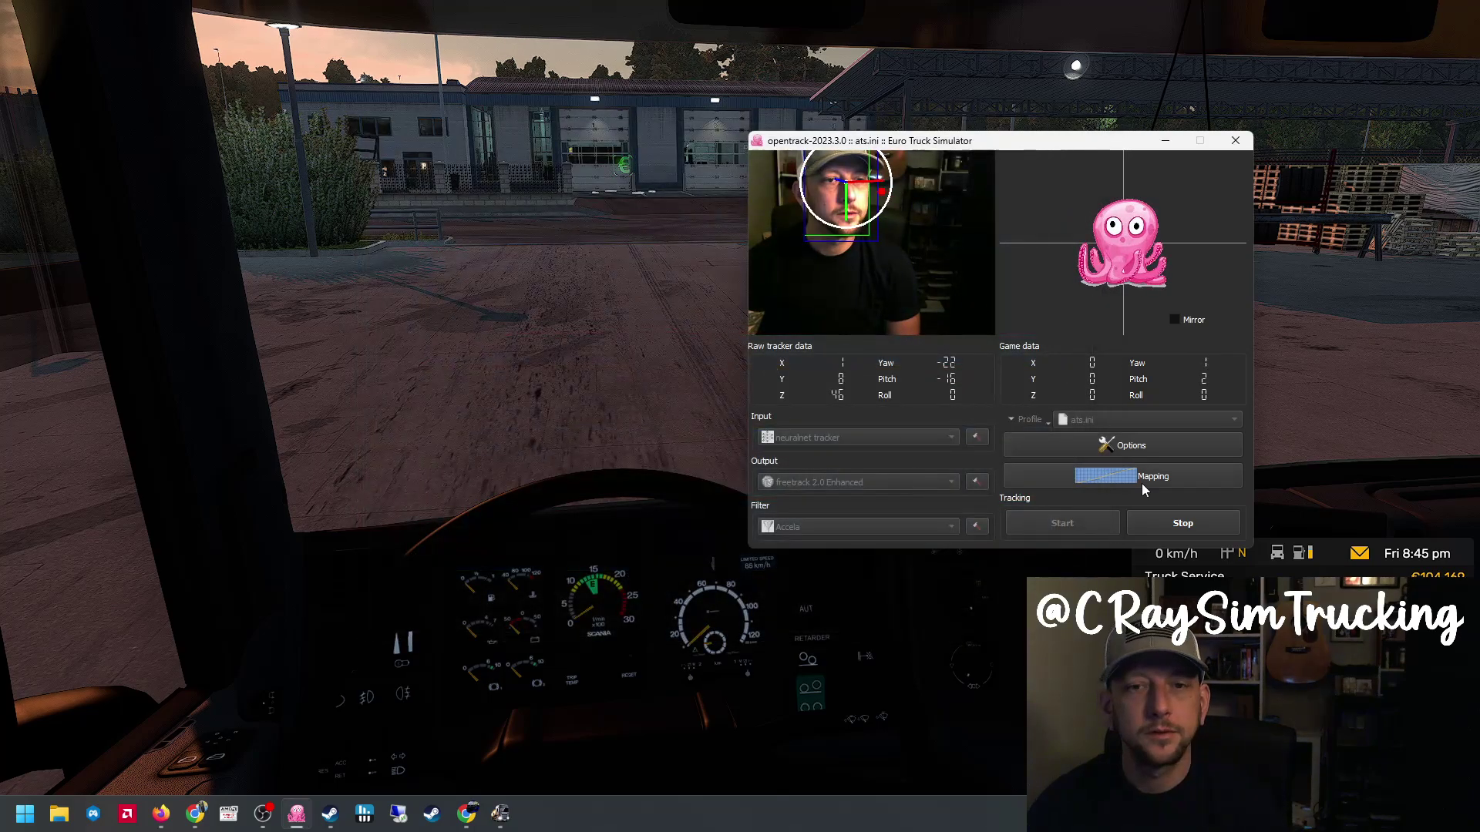
# Try the new yaw mapping in Euro Truck Simulator 2, pause, and return to opentrack.
pyautogui.hotkey('alt', 'Tab')
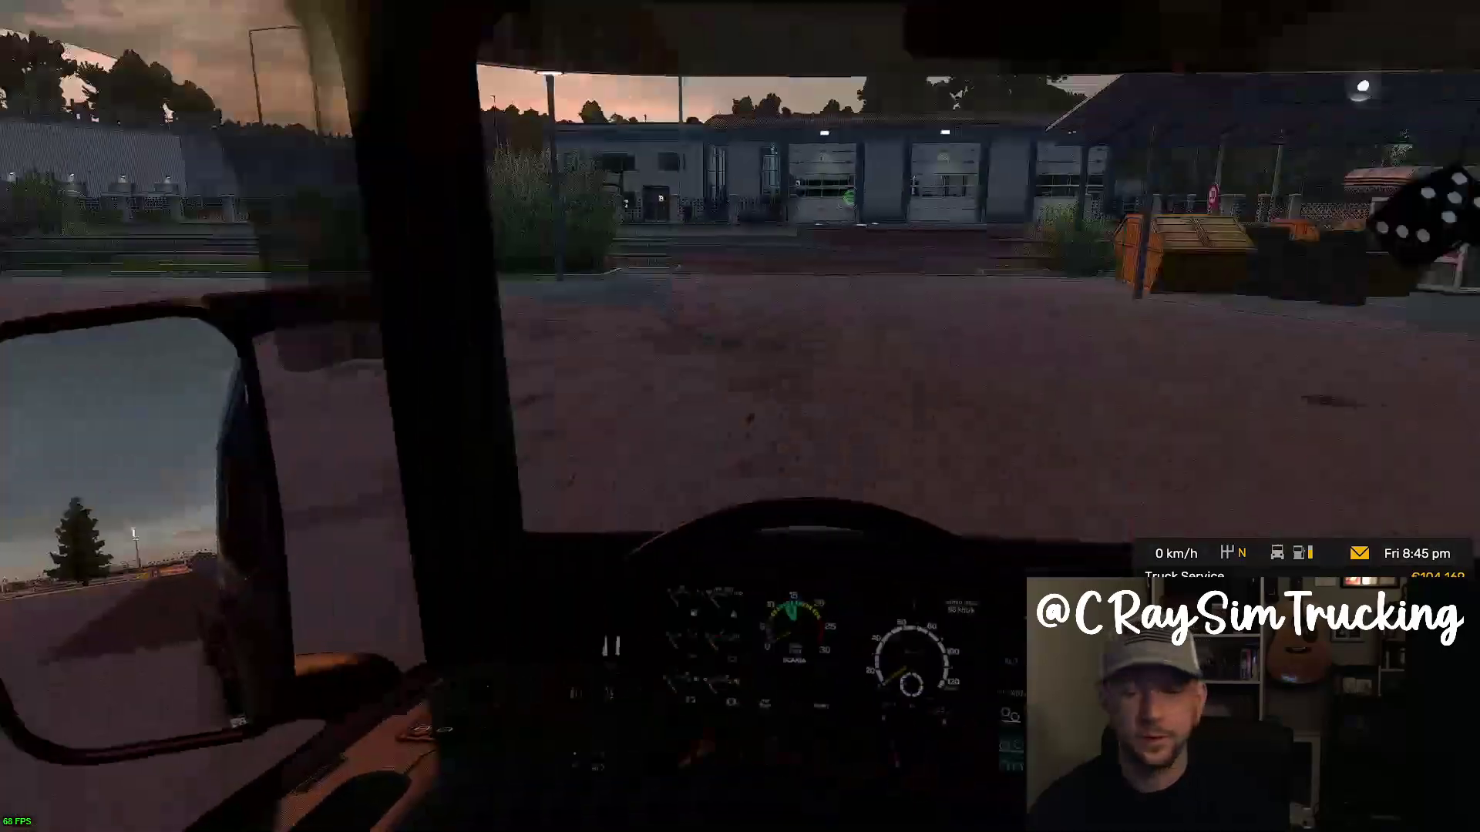
pyautogui.hotkey('shift', 'Tab')
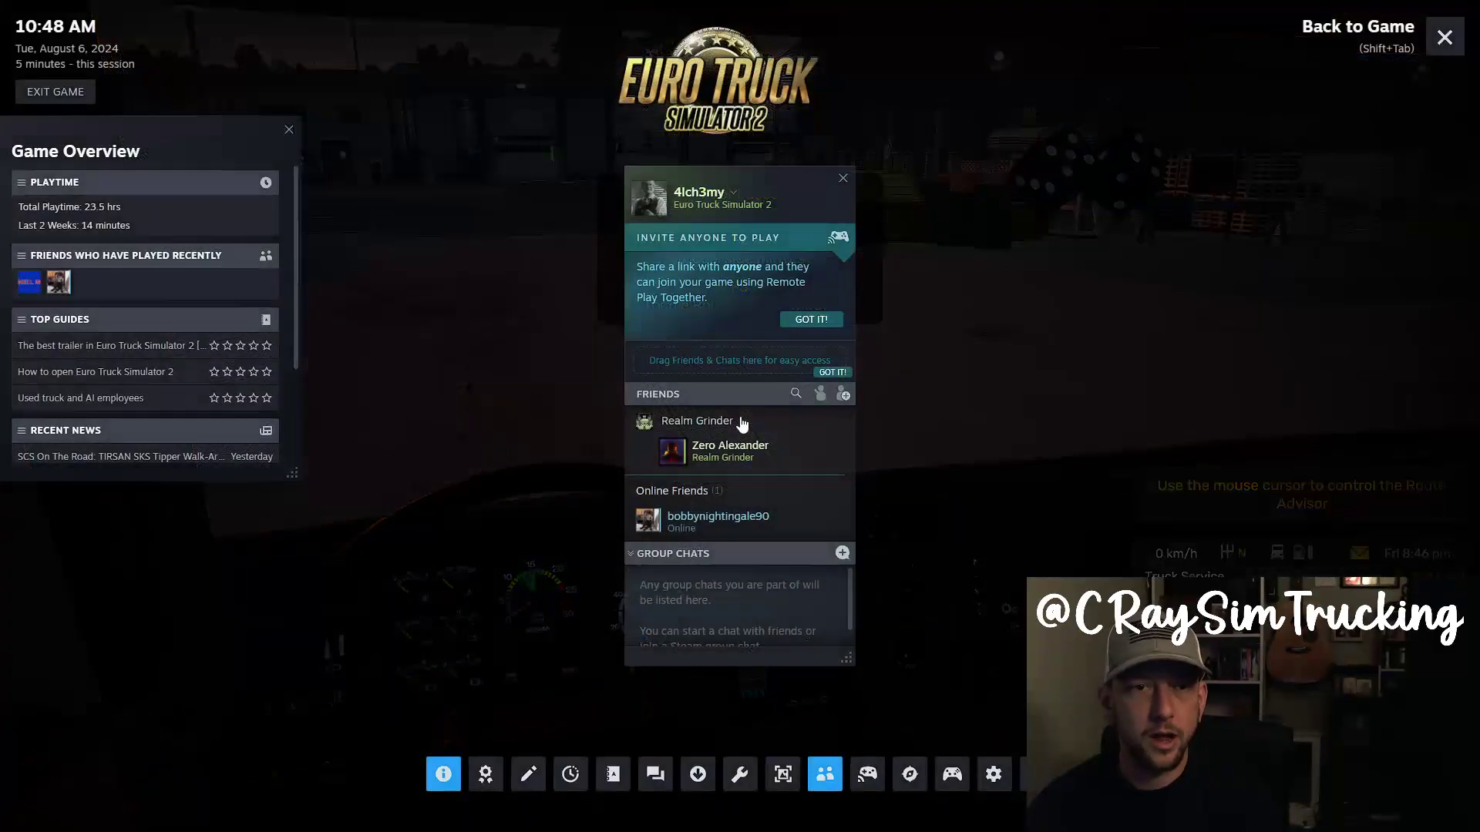
pyautogui.hotkey('shift', 'Tab')
pyautogui.hotkey('alt', 'Tab')
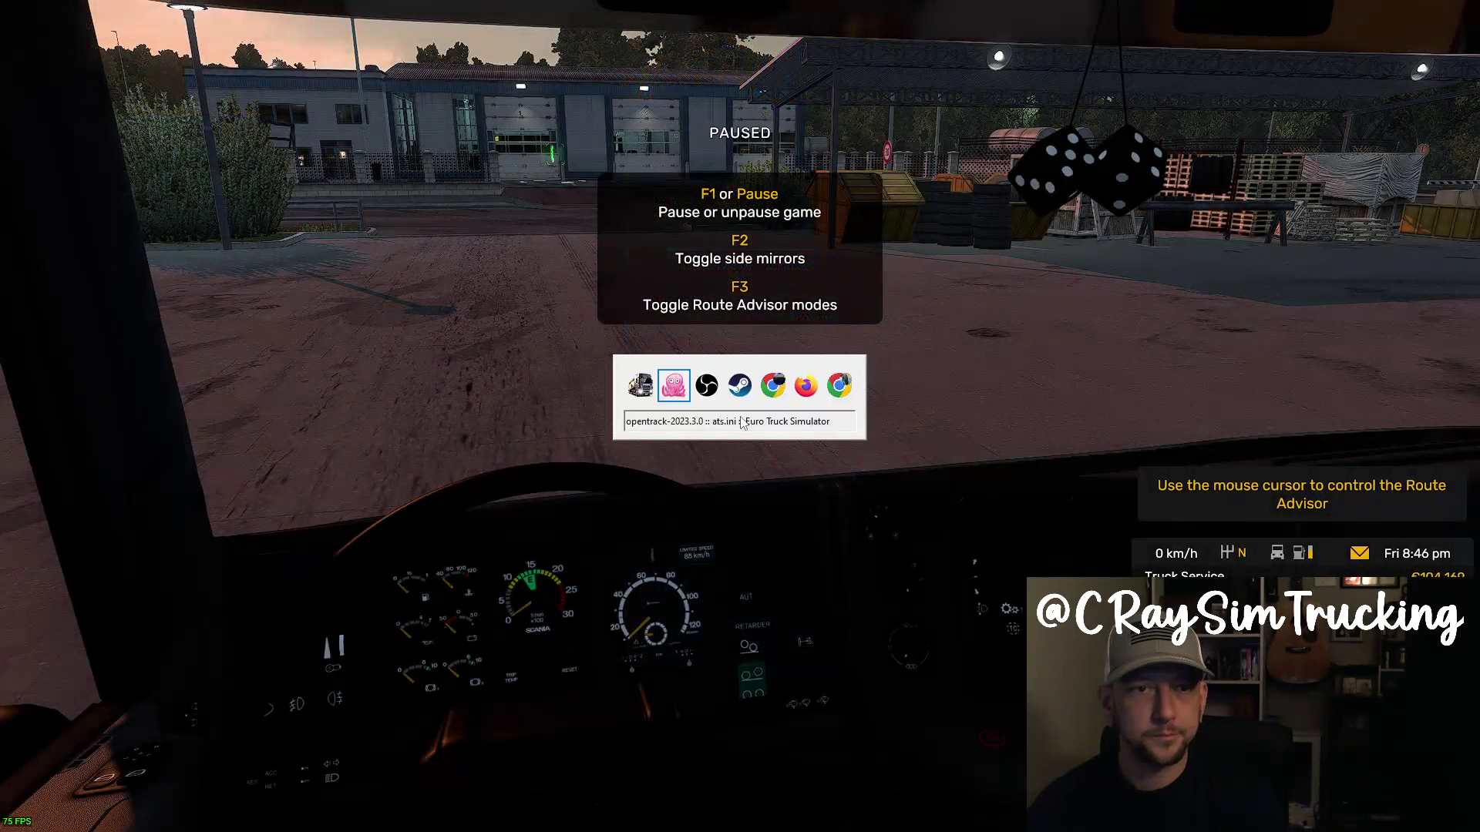
# Raise the lower yaw plateau to 118, test it in the game, then return to opentrack.
pyautogui.click(1122, 476)
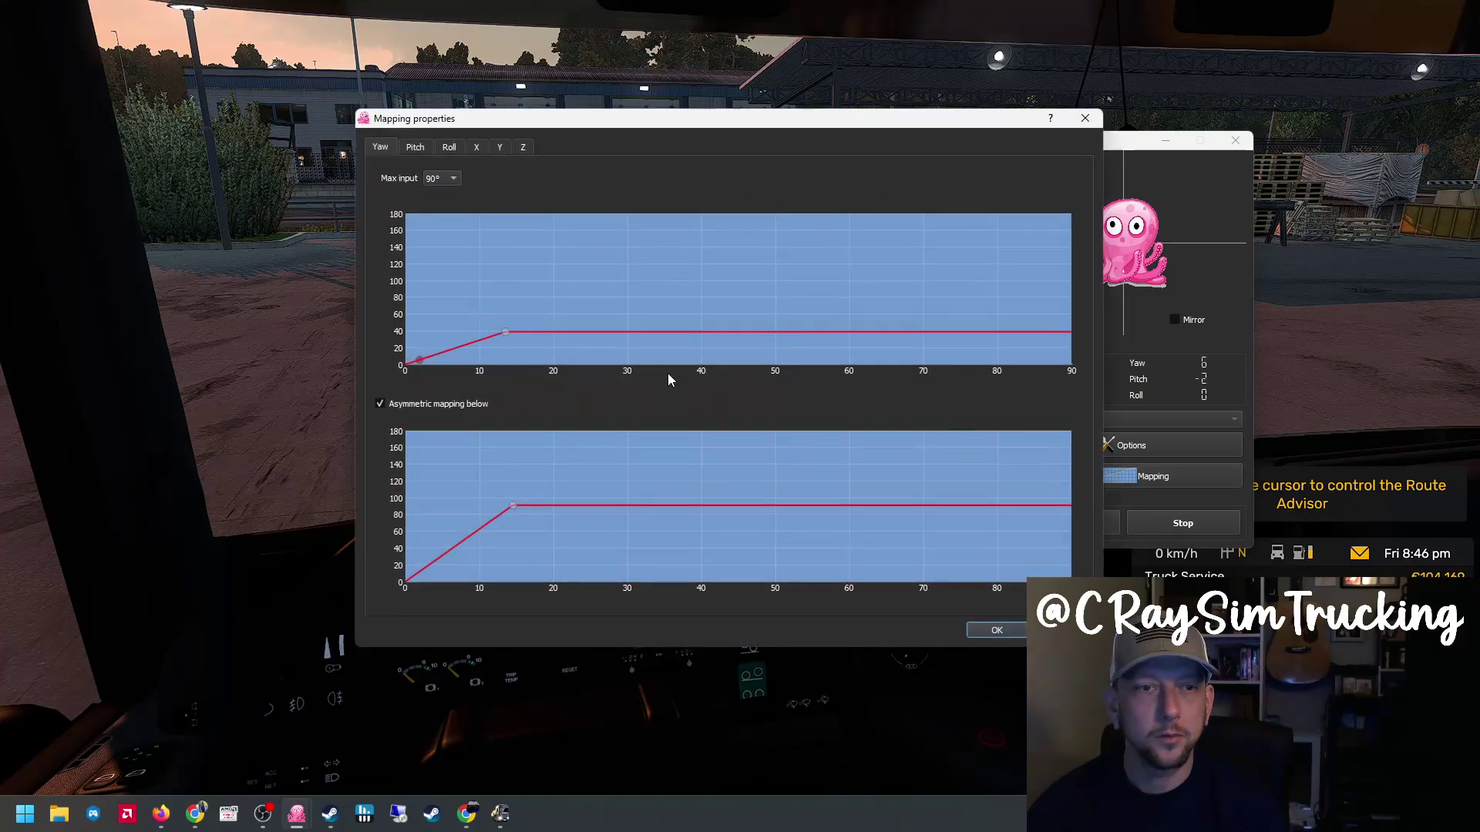
pyautogui.moveTo(510, 506); pyautogui.dragTo(512, 484)
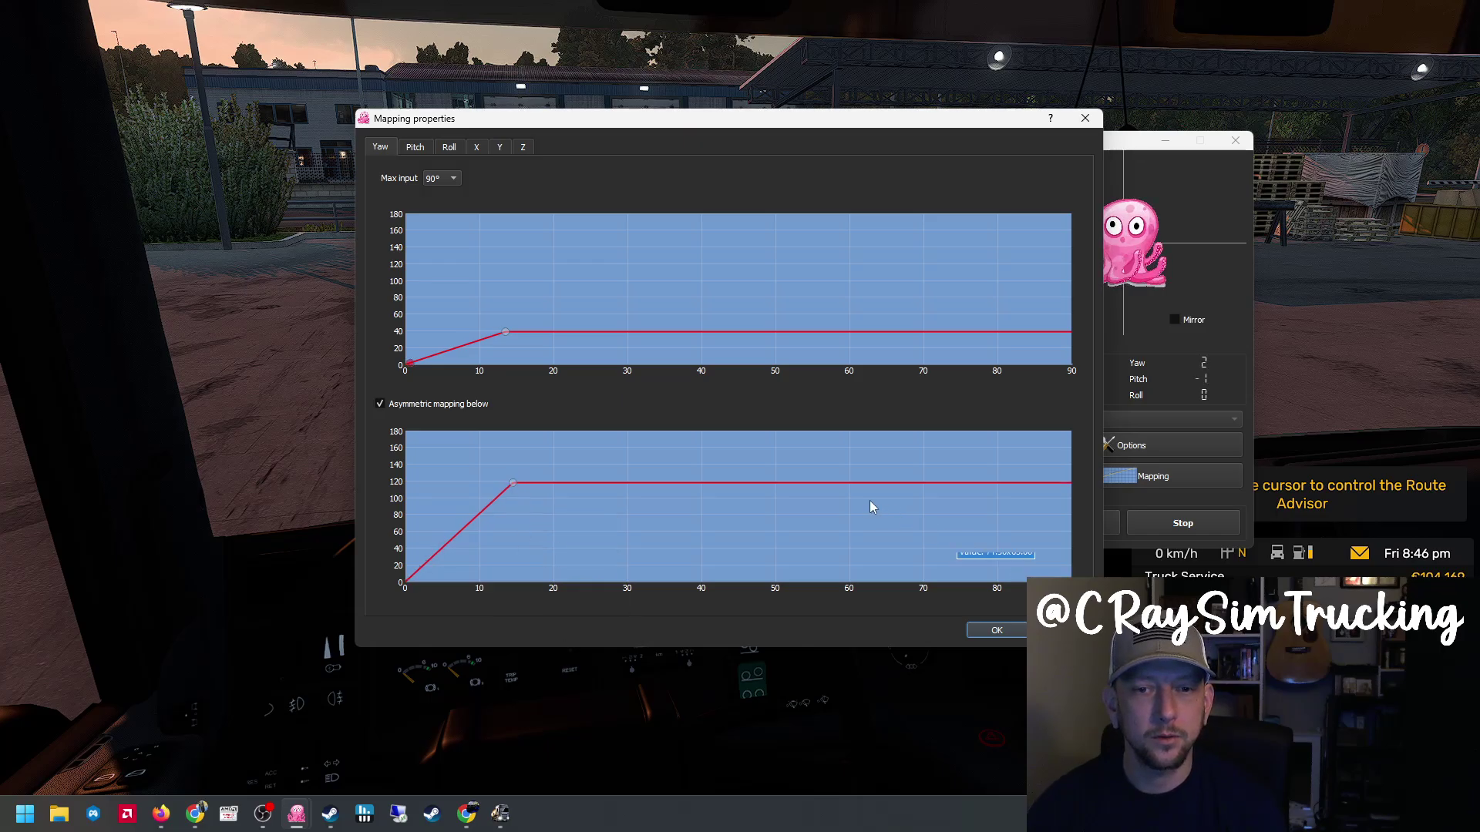
pyautogui.click(1012, 637)
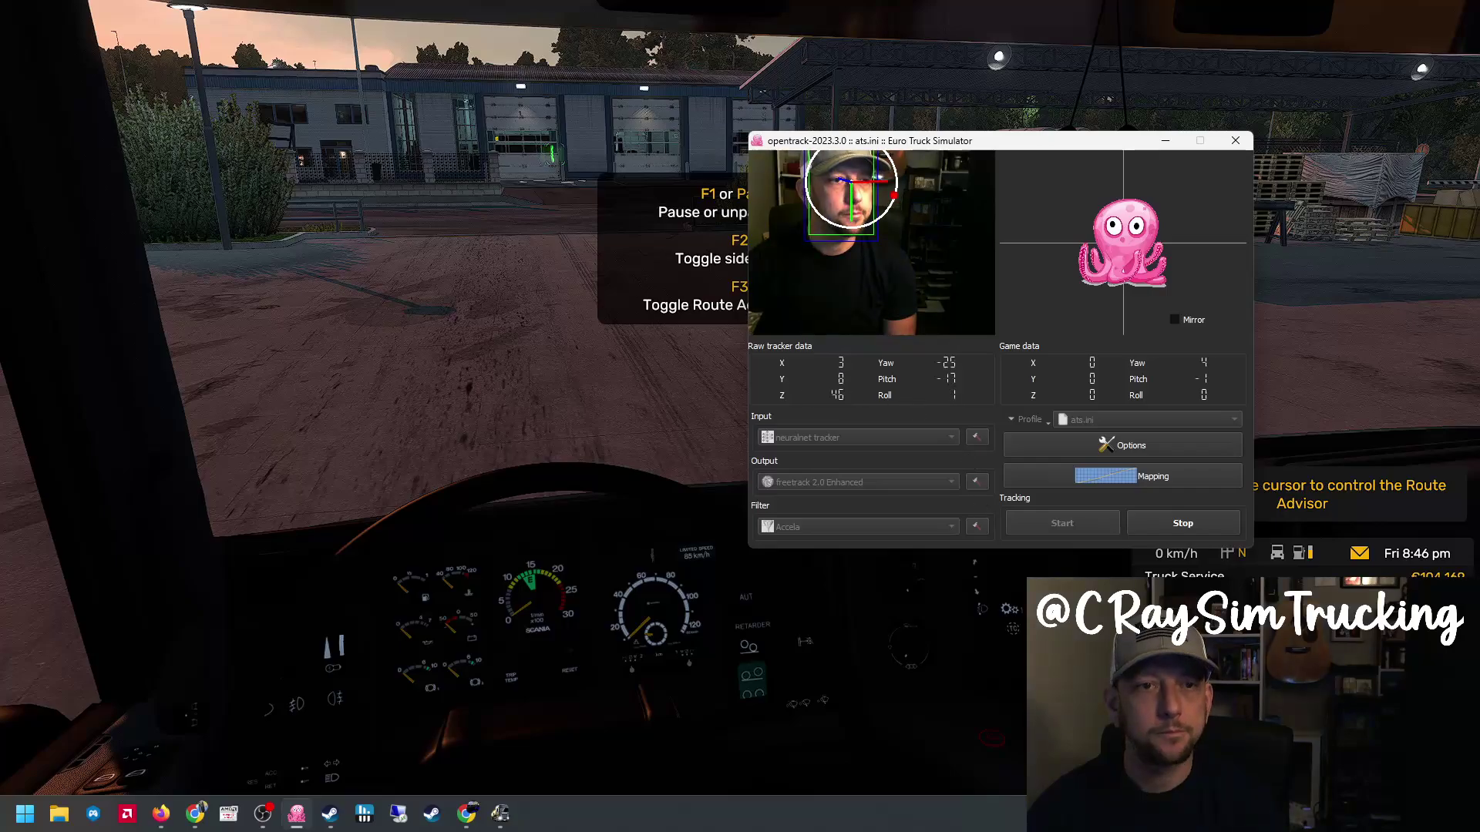
pyautogui.click(1012, 638)
pyautogui.press('F1')
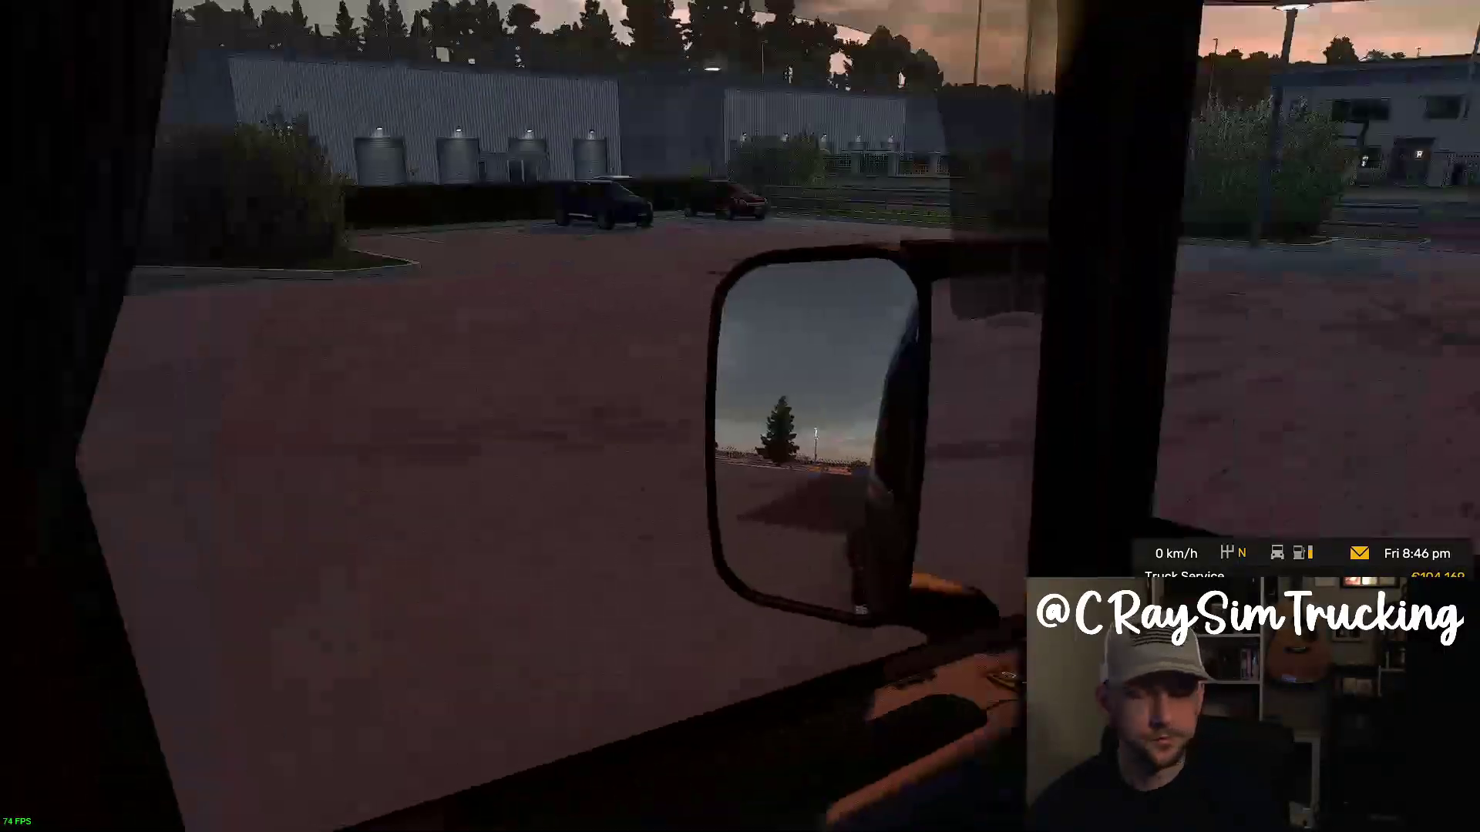
pyautogui.press('F1')
pyautogui.hotkey('shift', 'Tab')
pyautogui.hotkey('shift', 'Tab')
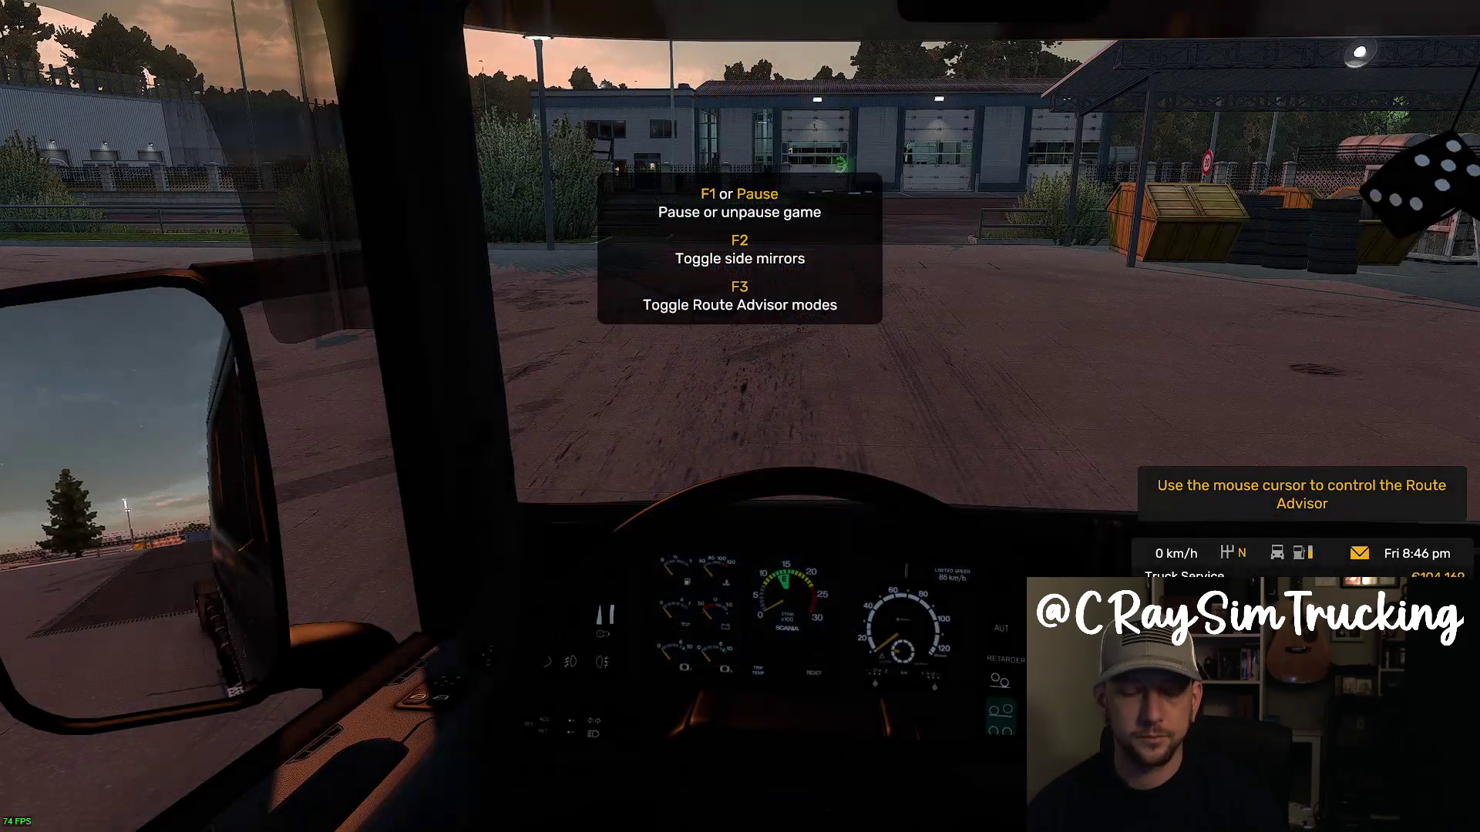
pyautogui.hotkey('alt', 'Tab')
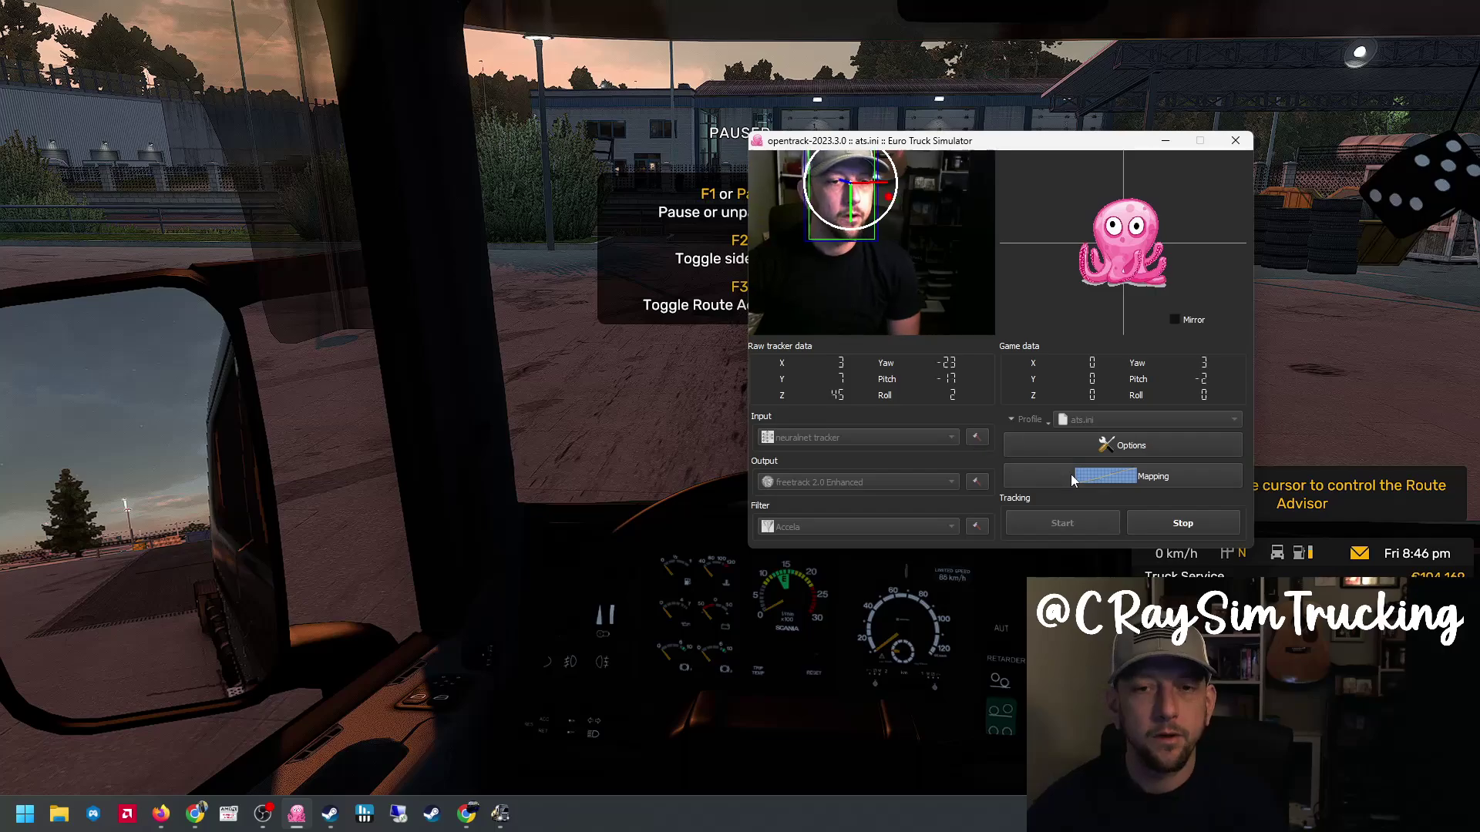
# Lift the lower yaw plateau to 139 and the upper to 59.
pyautogui.click(1071, 476)
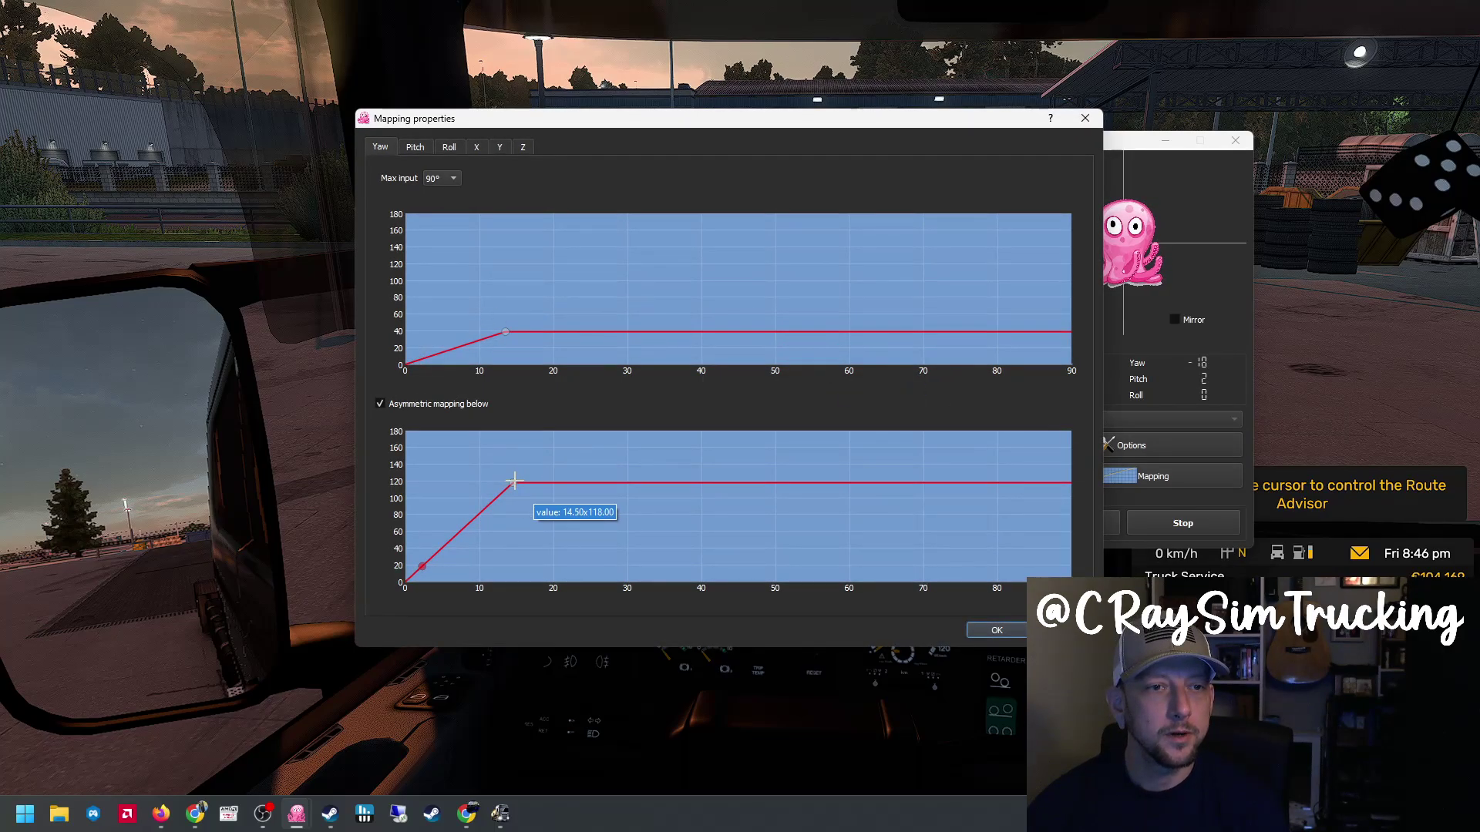
pyautogui.moveTo(512, 481); pyautogui.dragTo(513, 467)
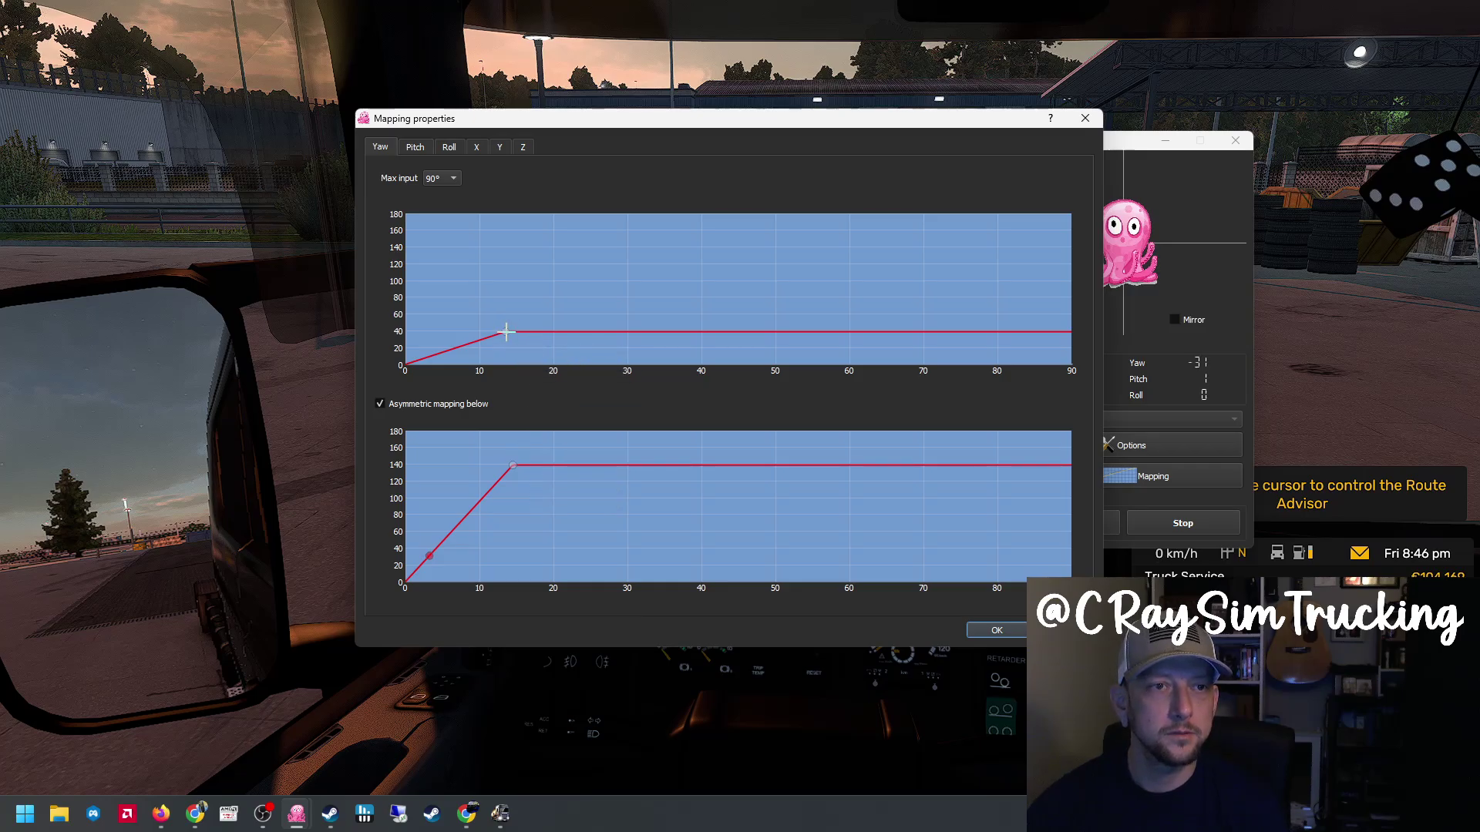
pyautogui.moveTo(505, 332); pyautogui.dragTo(508, 317)
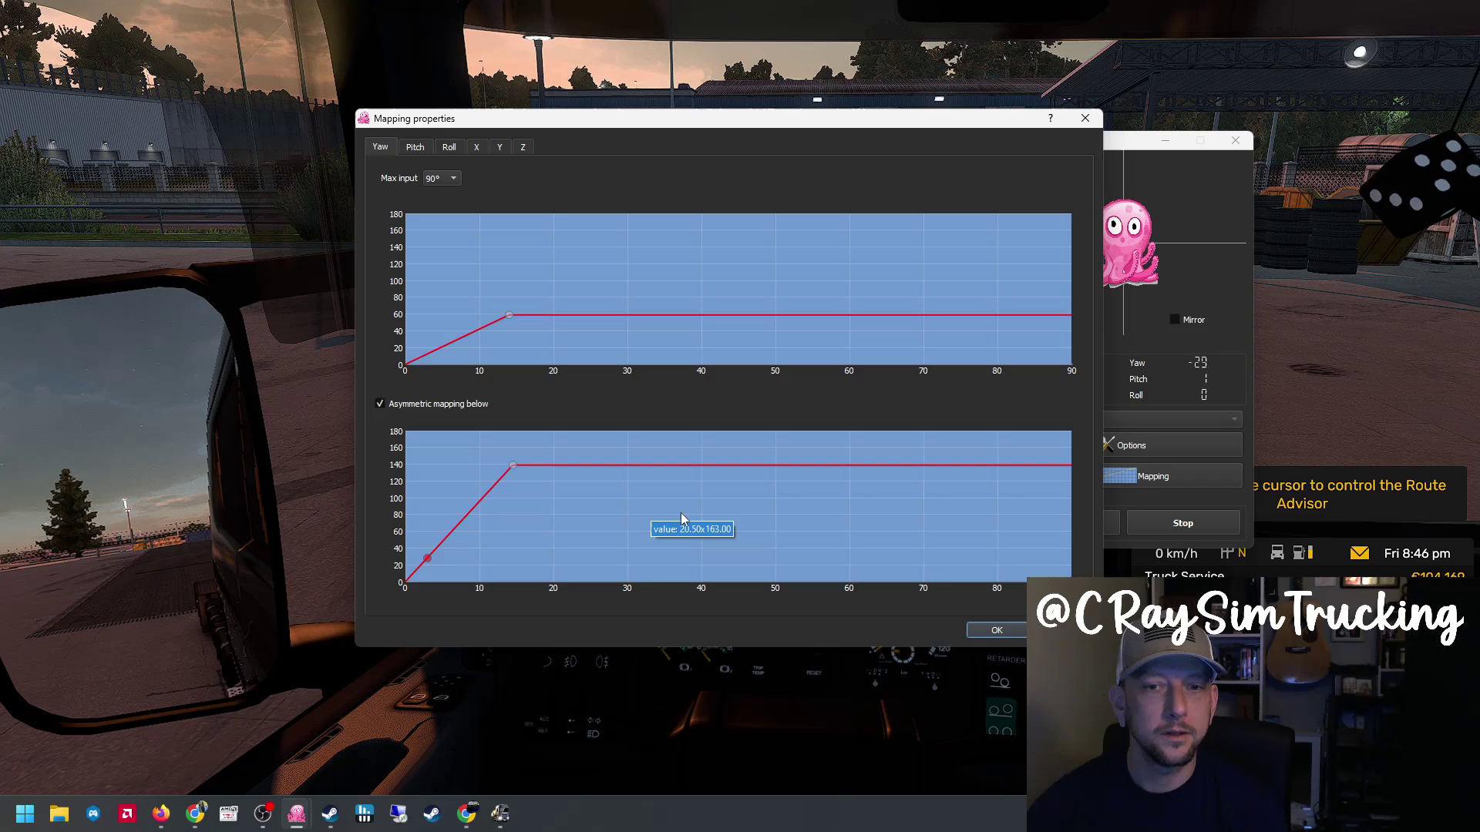
# Apply the mapping, test head tracking in the game, then pause and switch to opentrack.
pyautogui.click(996, 630)
pyautogui.hotkey('alt', 'Tab')
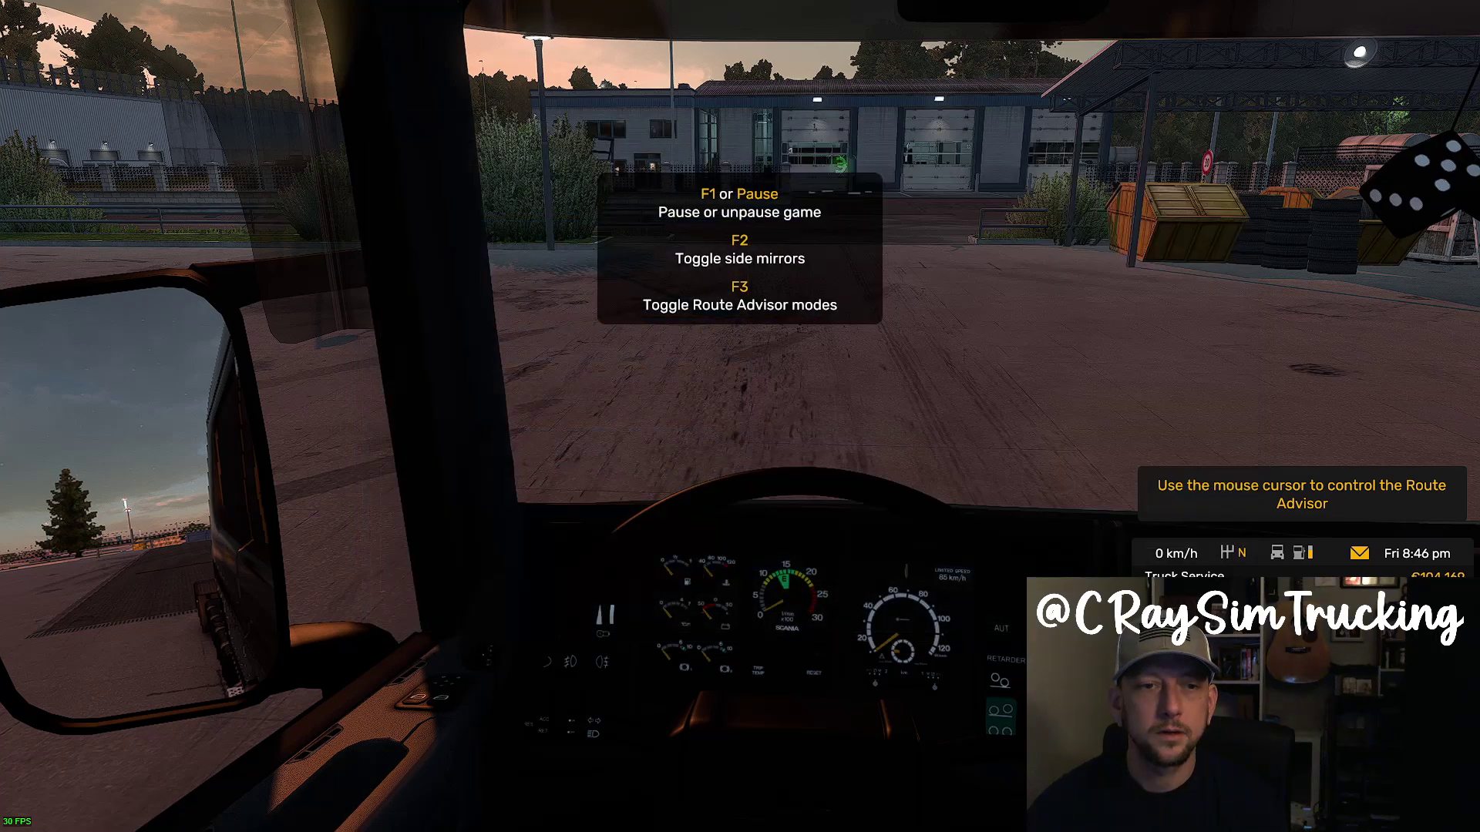
pyautogui.press('F1')
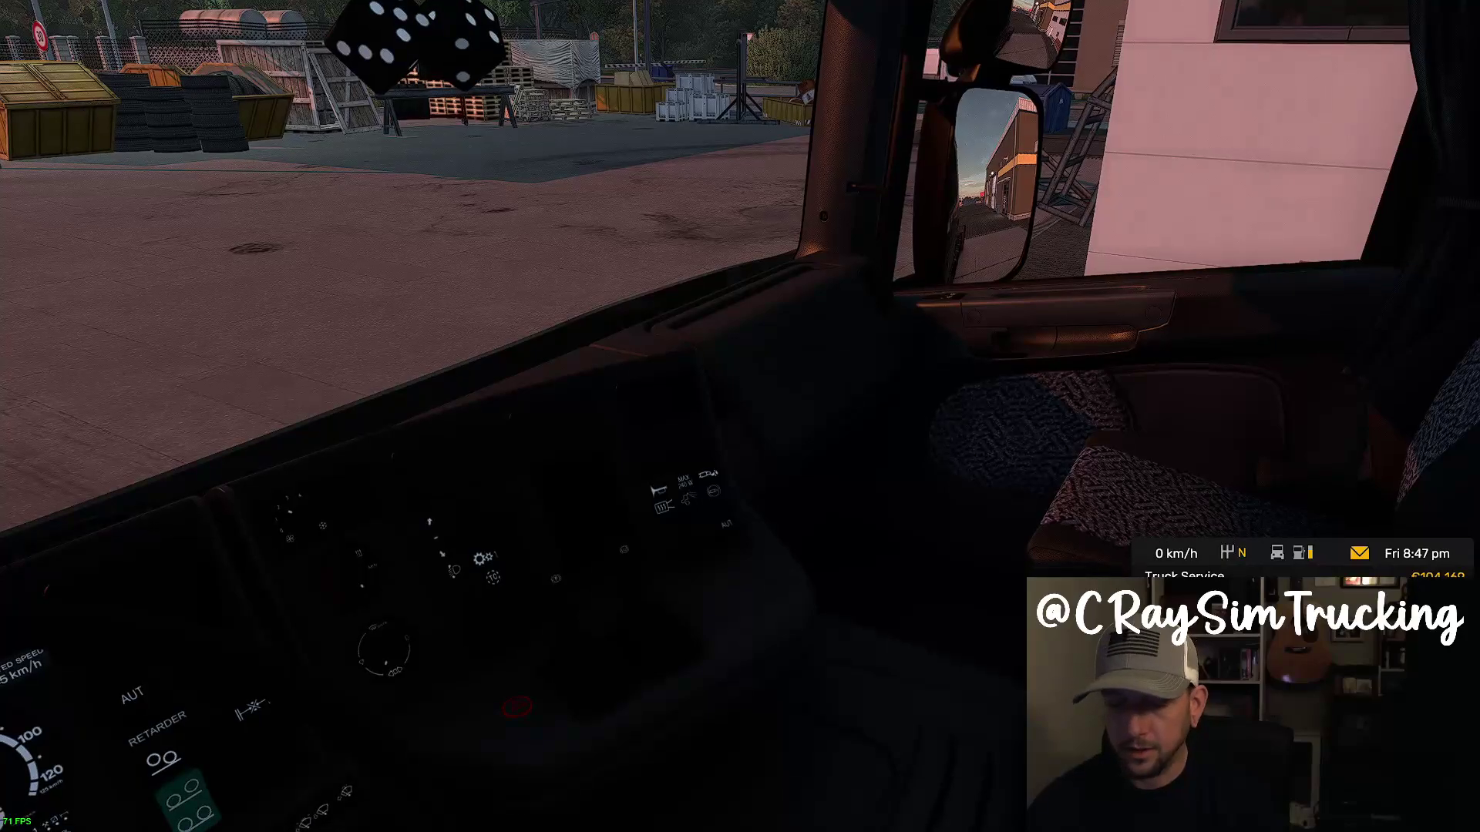
pyautogui.press('F1')
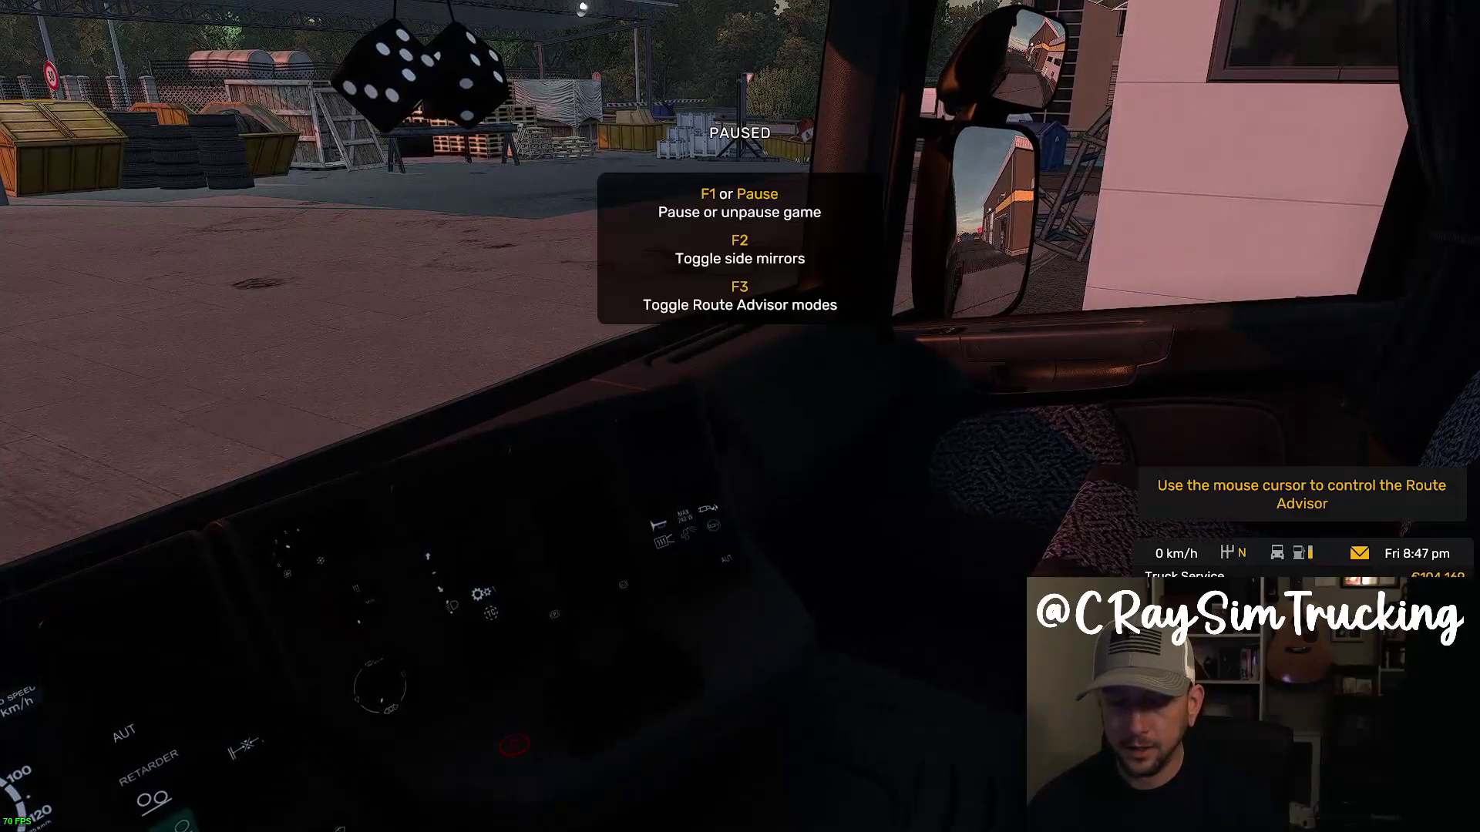
pyautogui.hotkey('alt', 'Tab')
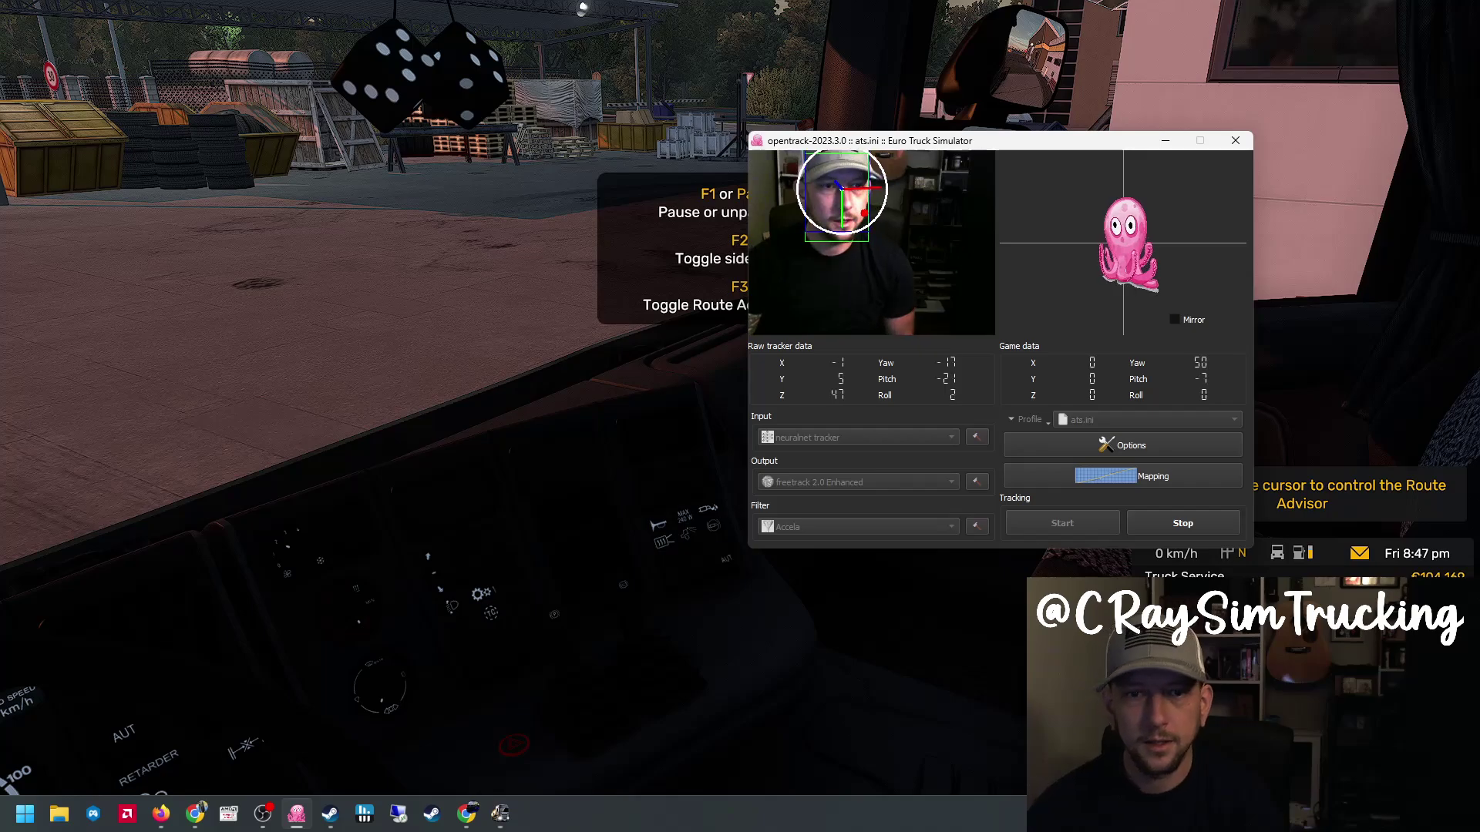
# Drag the upper yaw point from about 60 up to about 160 and confirm.
pyautogui.click(1133, 476)
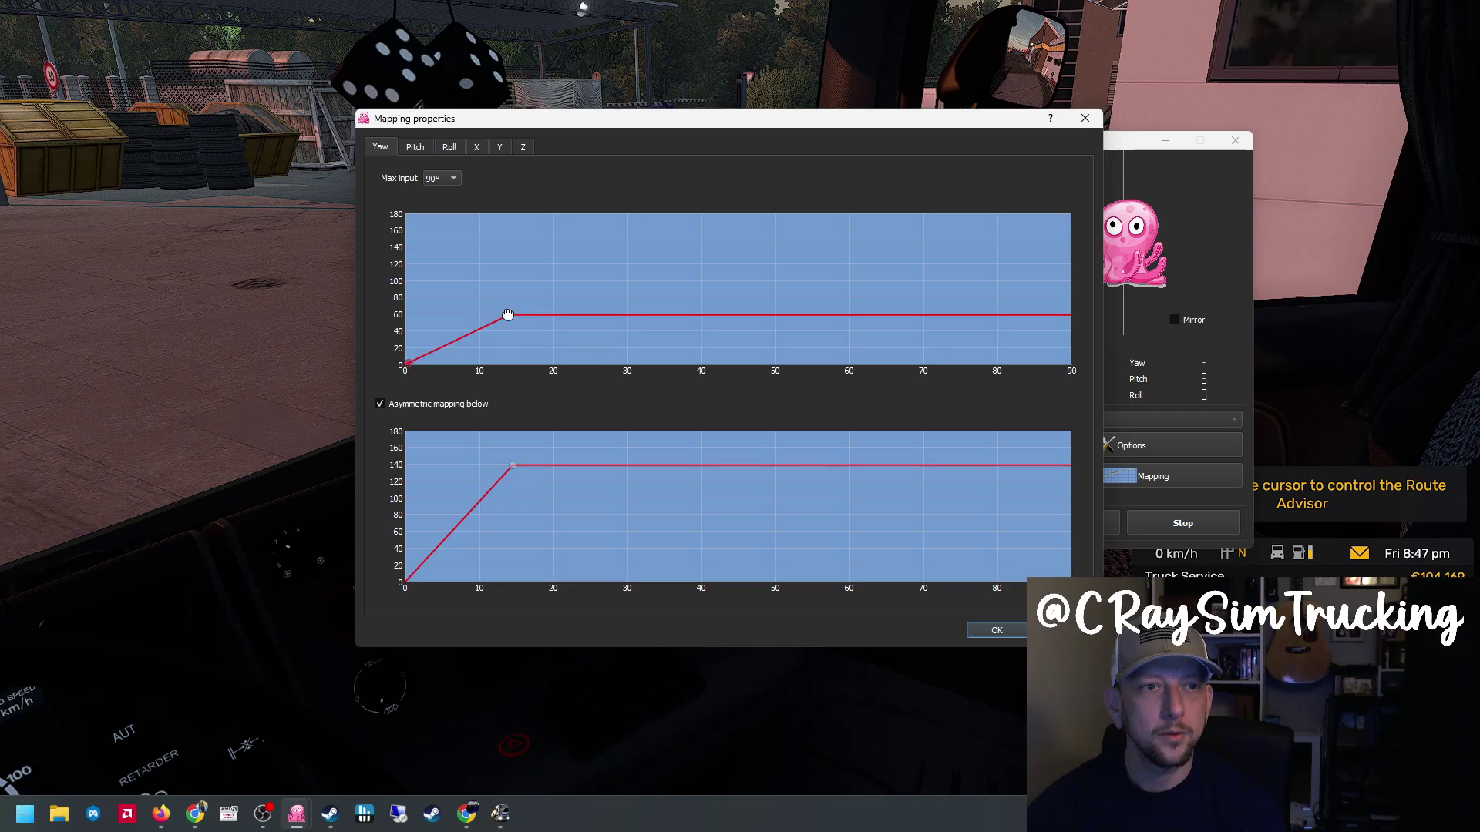
pyautogui.moveTo(508, 315); pyautogui.dragTo(515, 231)
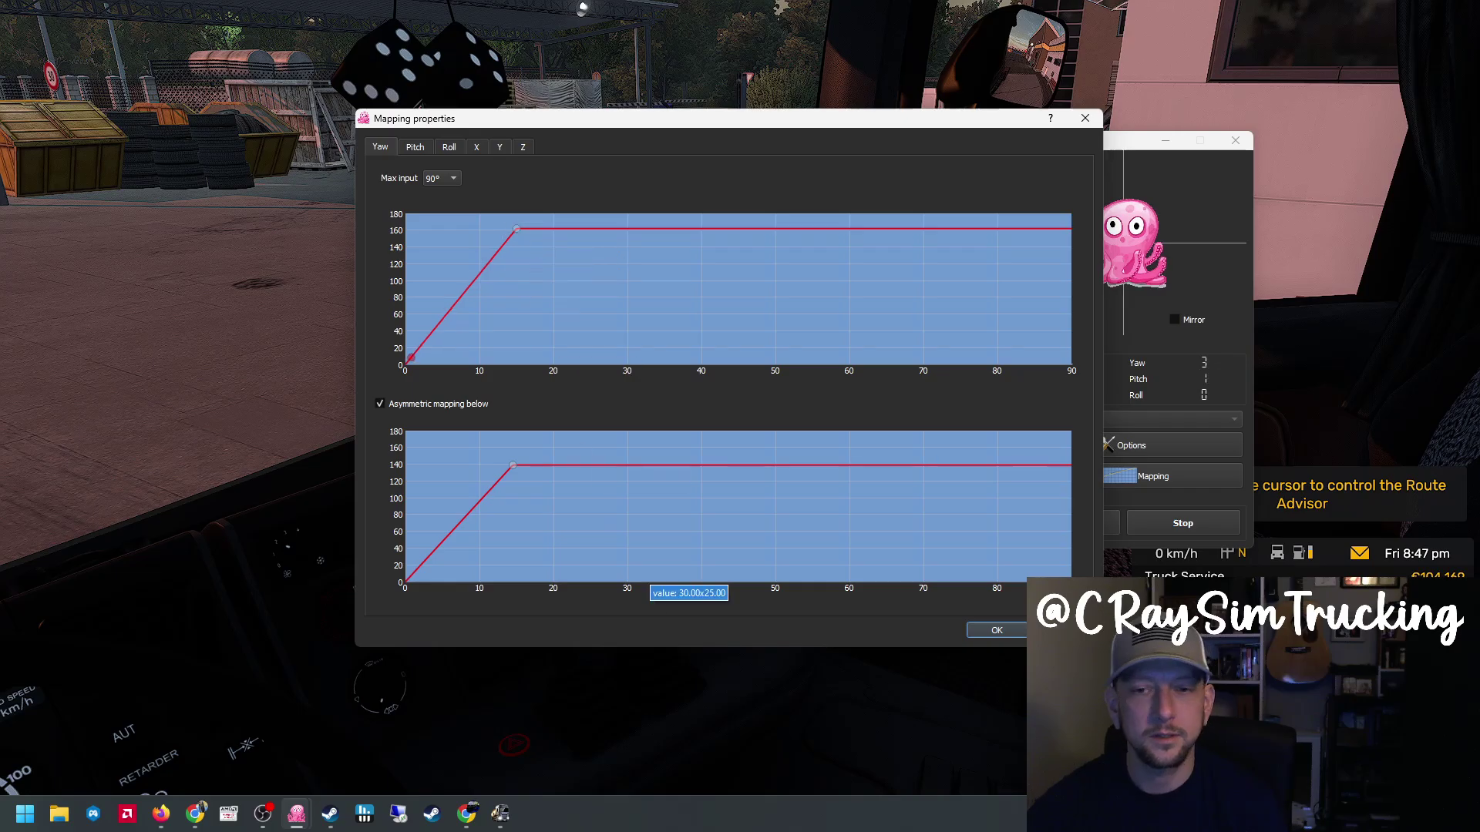
pyautogui.click(996, 630)
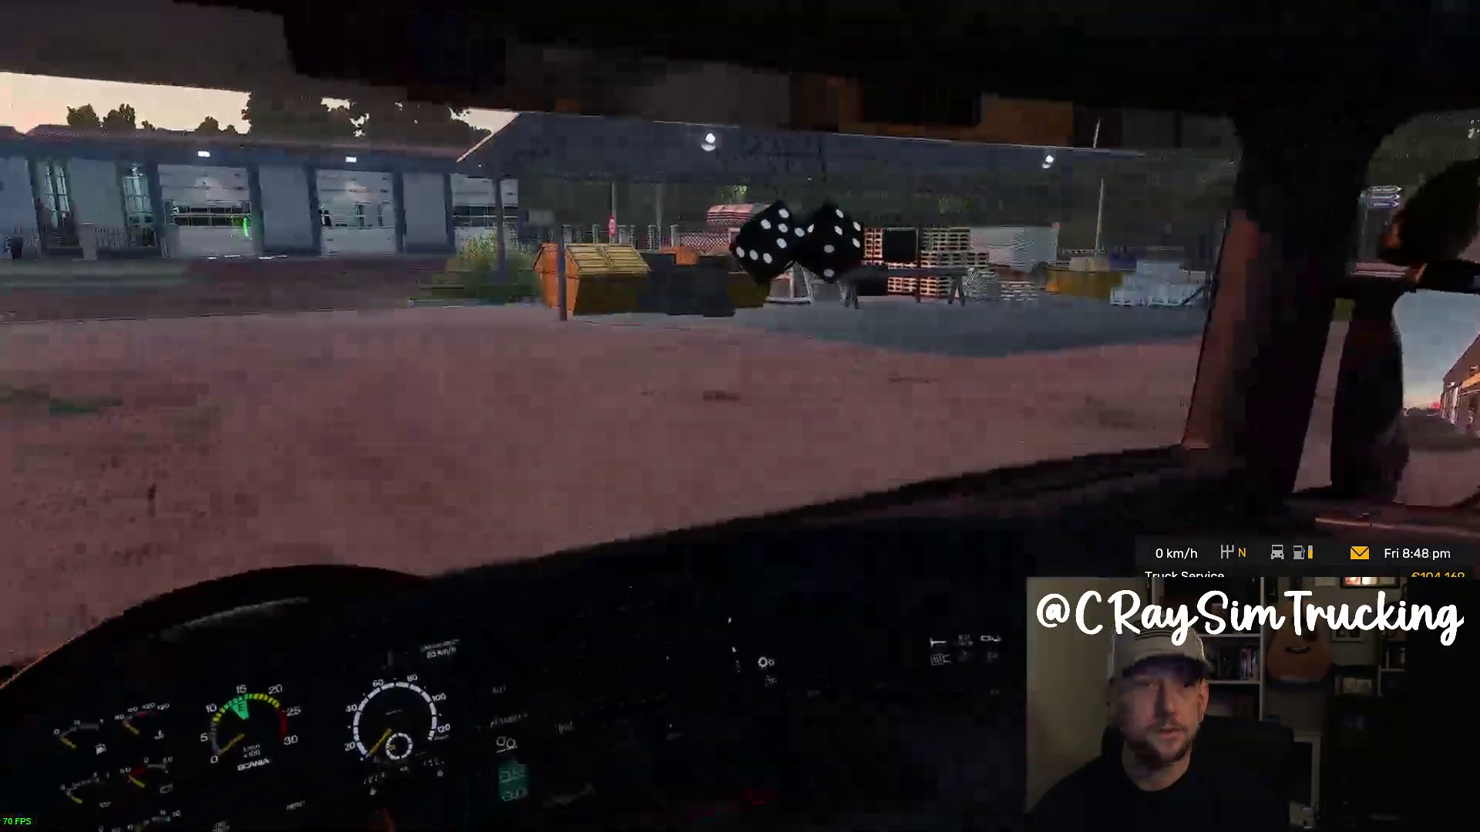
# Test the wider look-around, toggling exterior (6) and in-cab (1) cameras, then pause the game.
pyautogui.press('6')
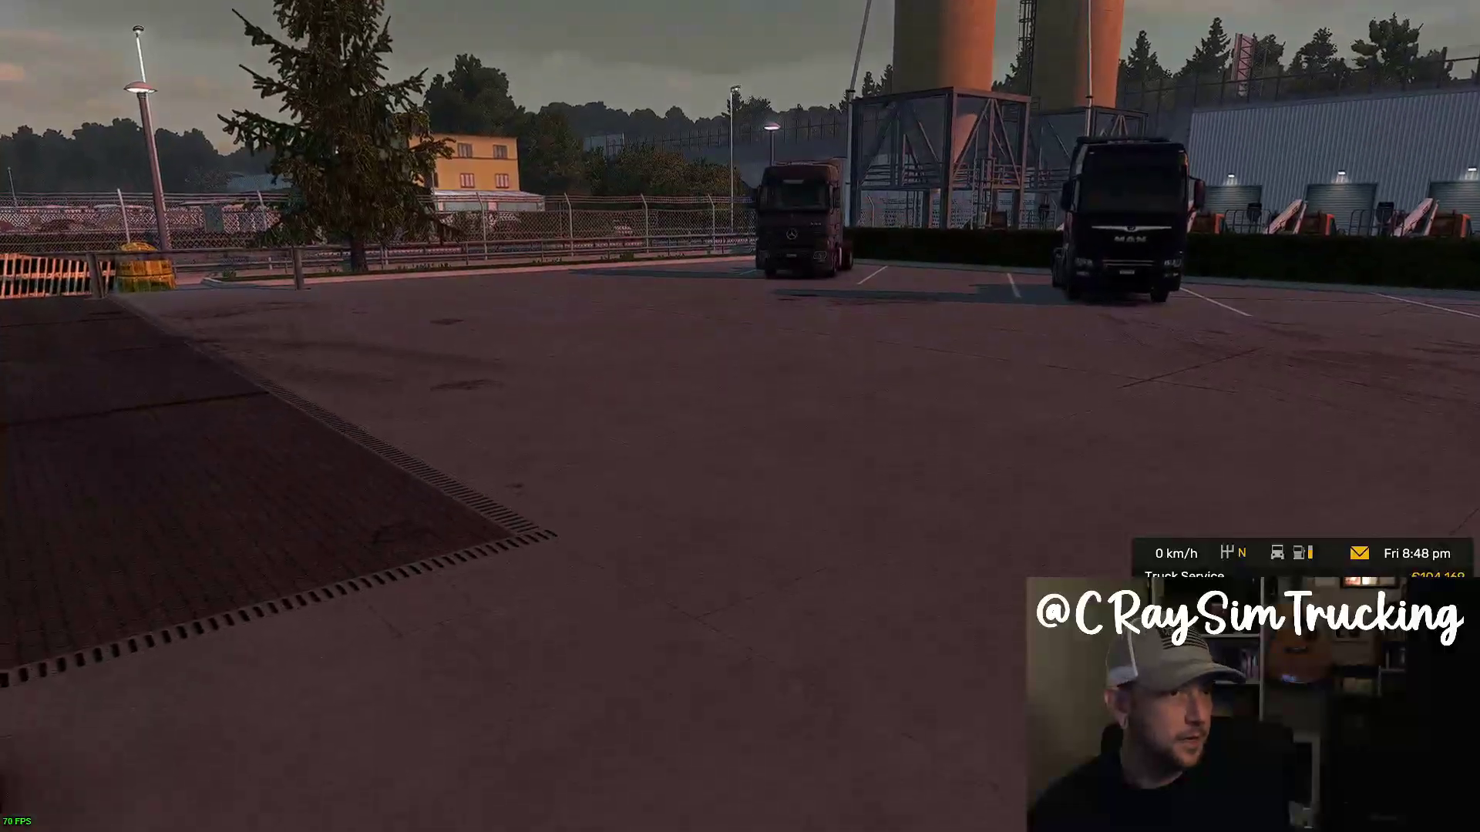
pyautogui.press('1')
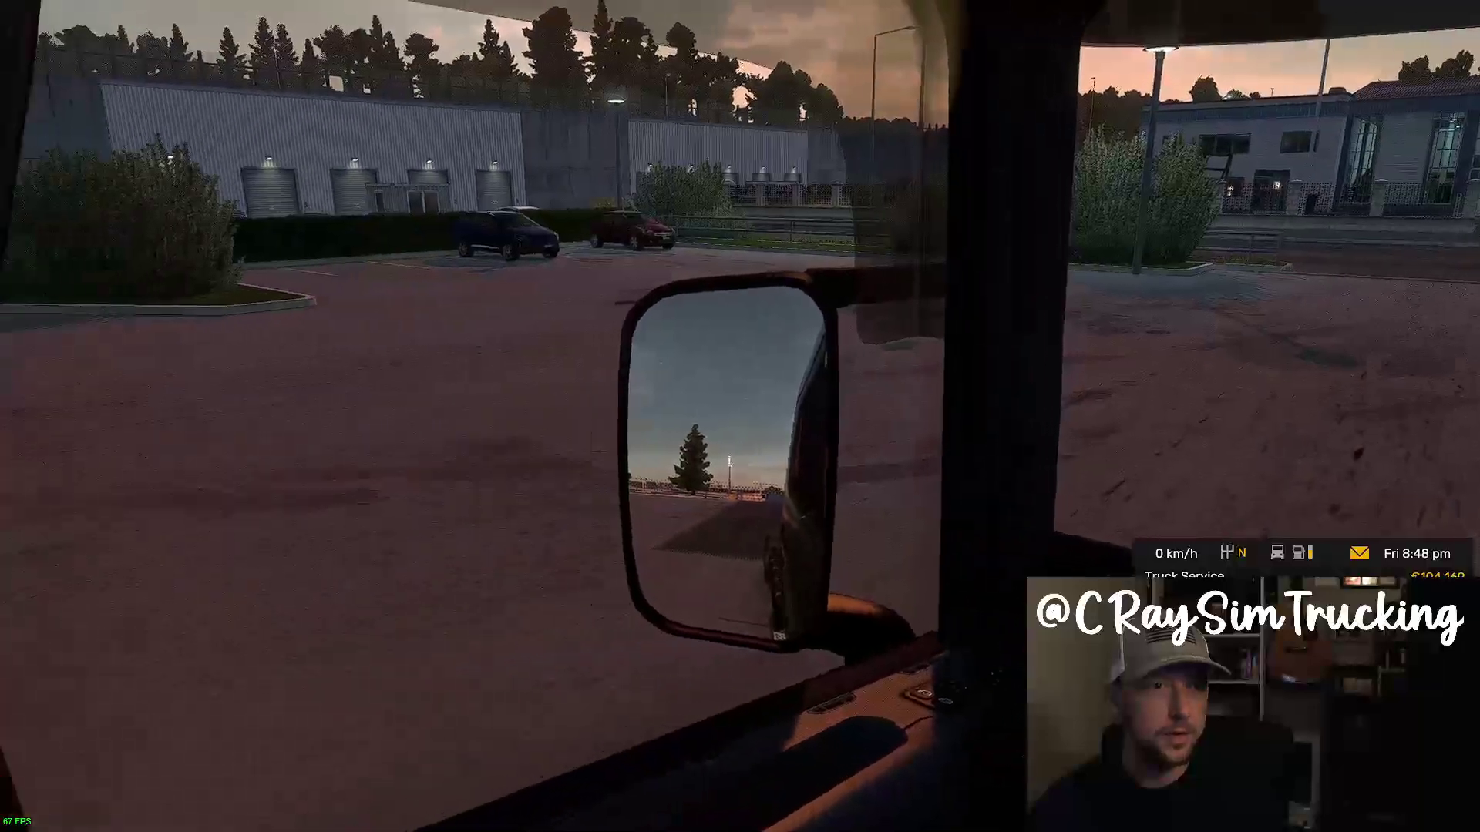
pyautogui.press('6')
pyautogui.press('1')
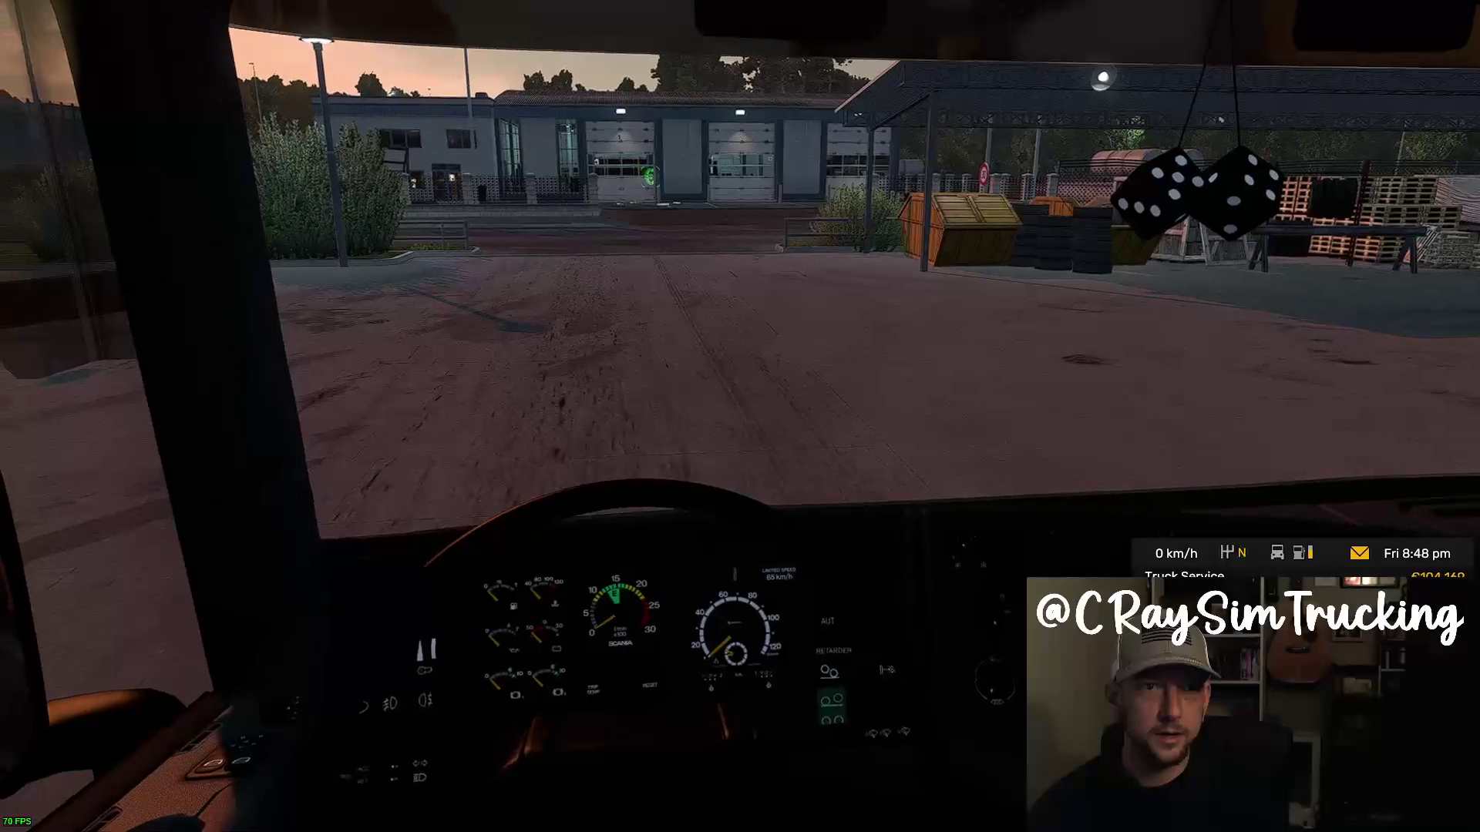
pyautogui.press('F1')
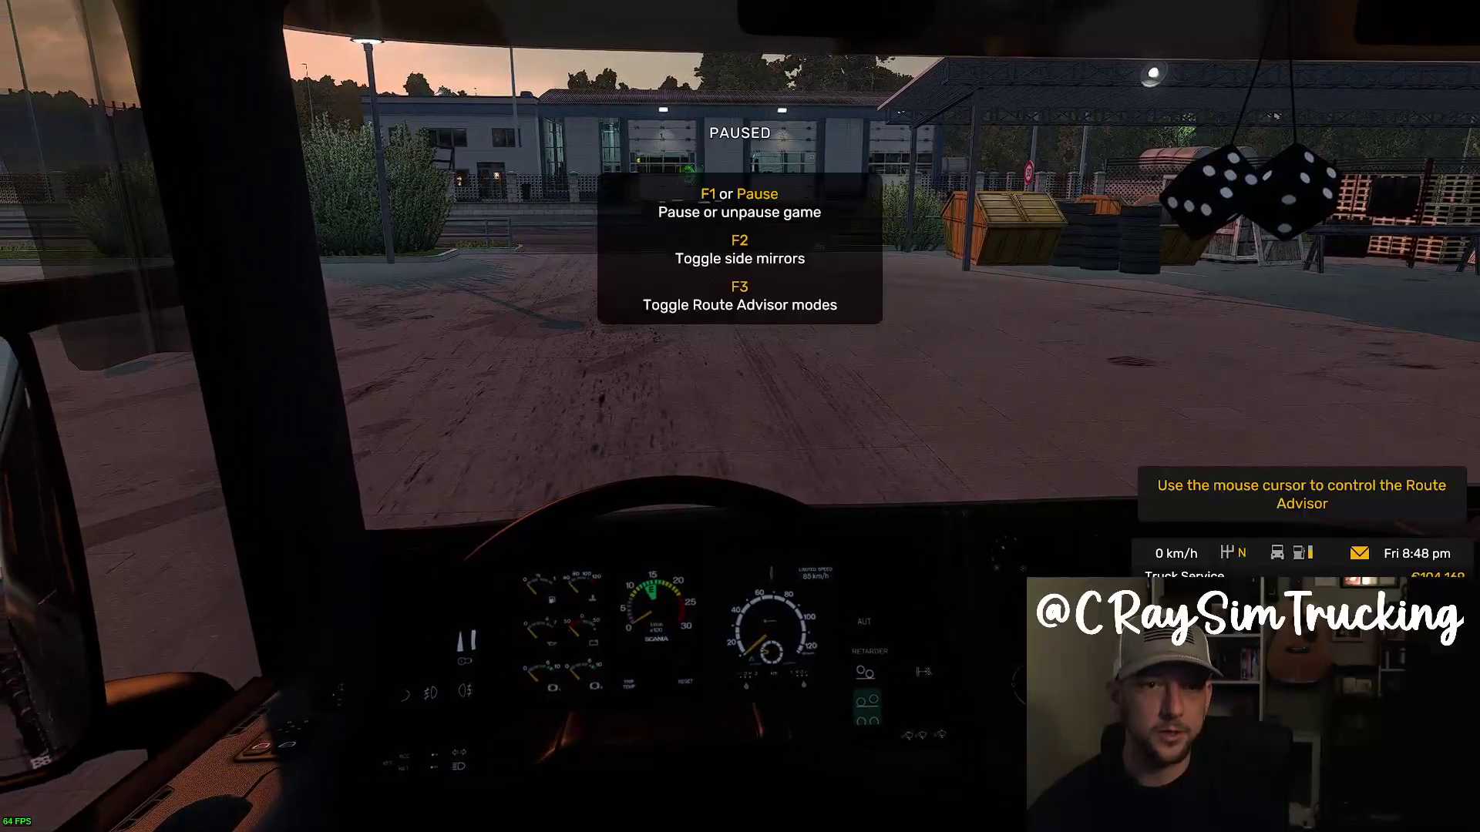
pyautogui.hotkey('shift', 'Tab')
pyautogui.hotkey('shift', 'Tab')
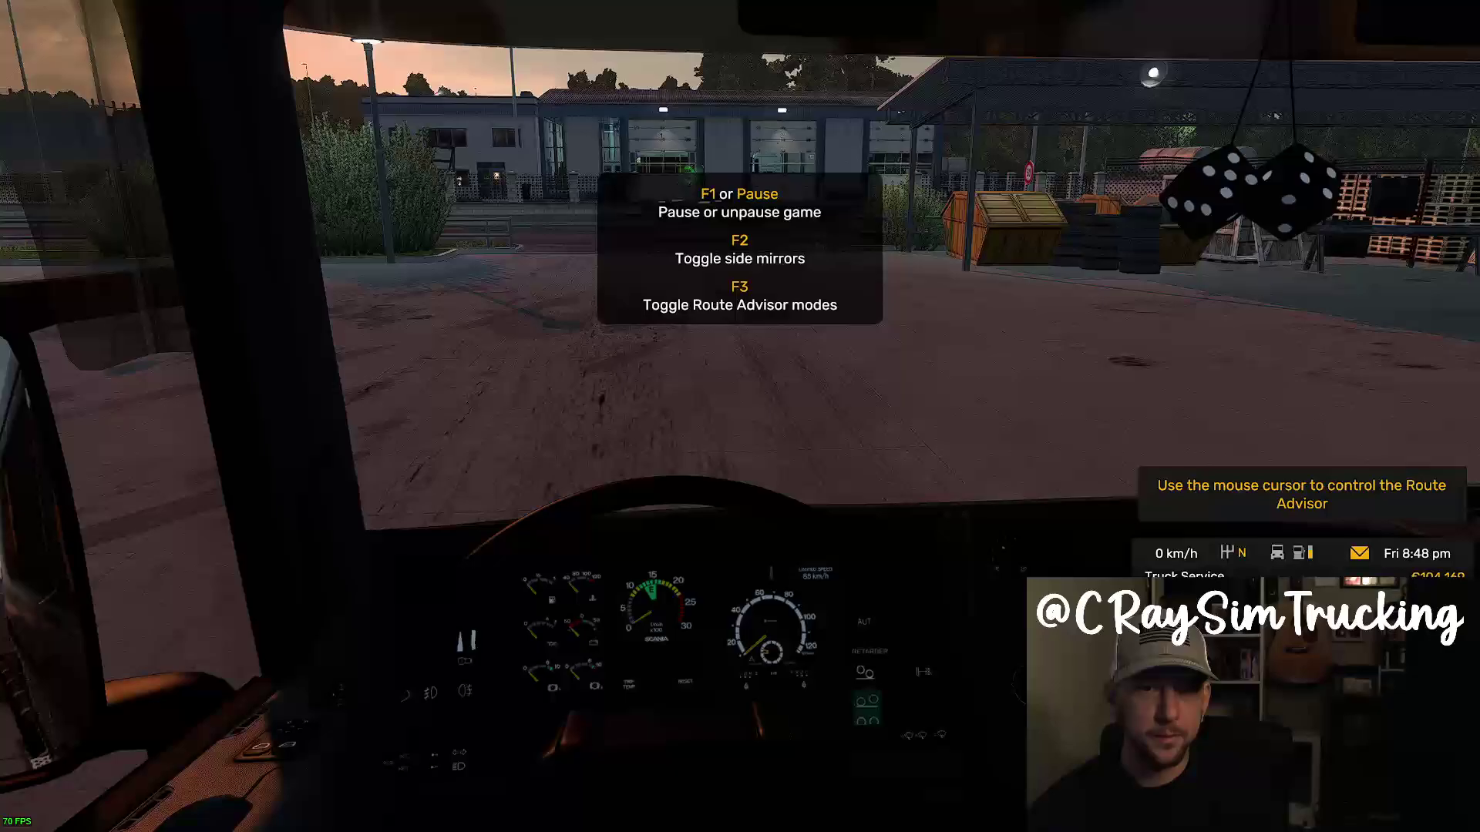
# Back in opentrack, drag the upper yaw point down from 160 to about 120 and confirm.
pyautogui.hotkey('alt', 'Tab')
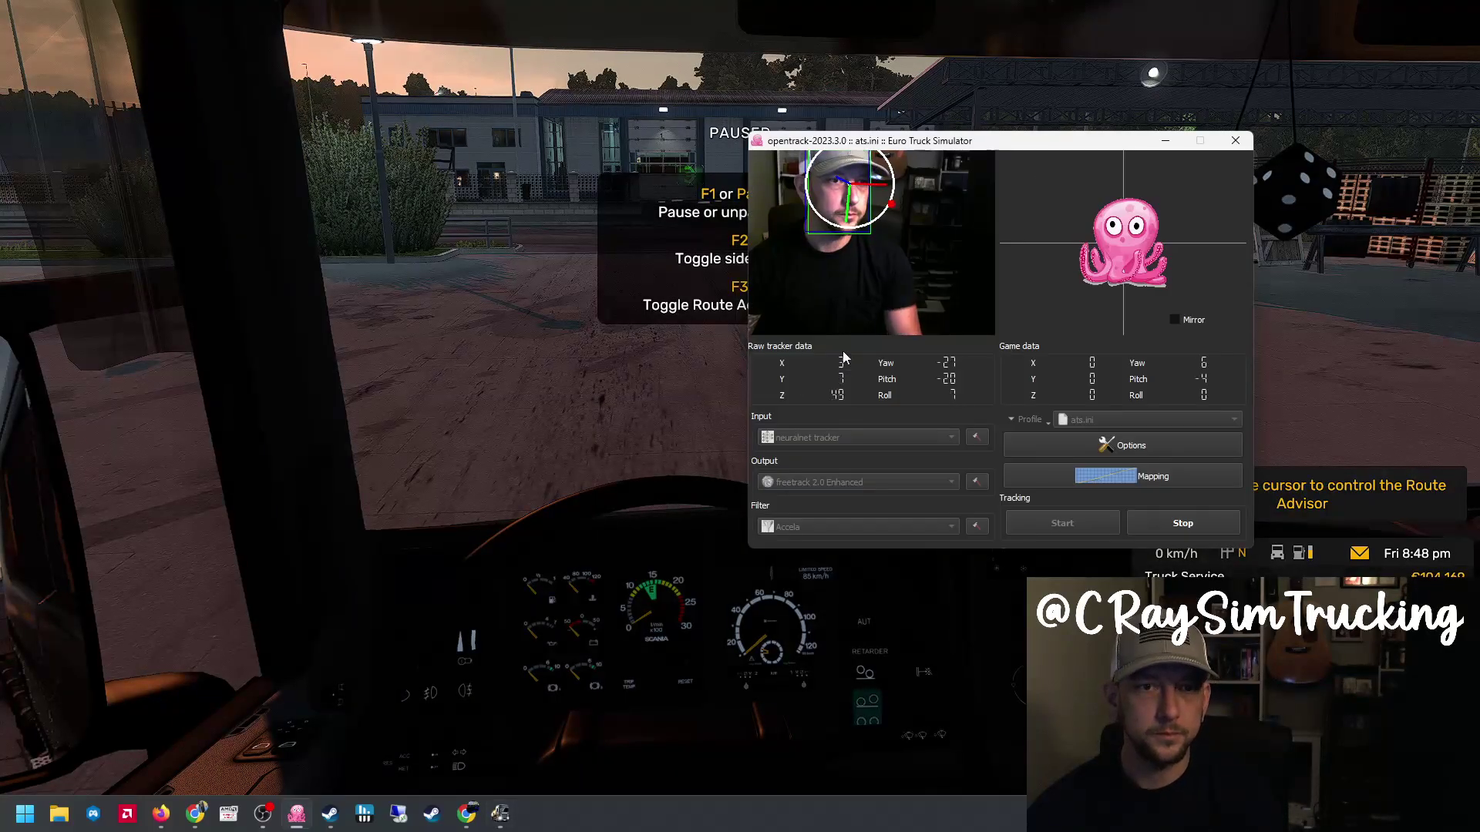
pyautogui.click(1153, 476)
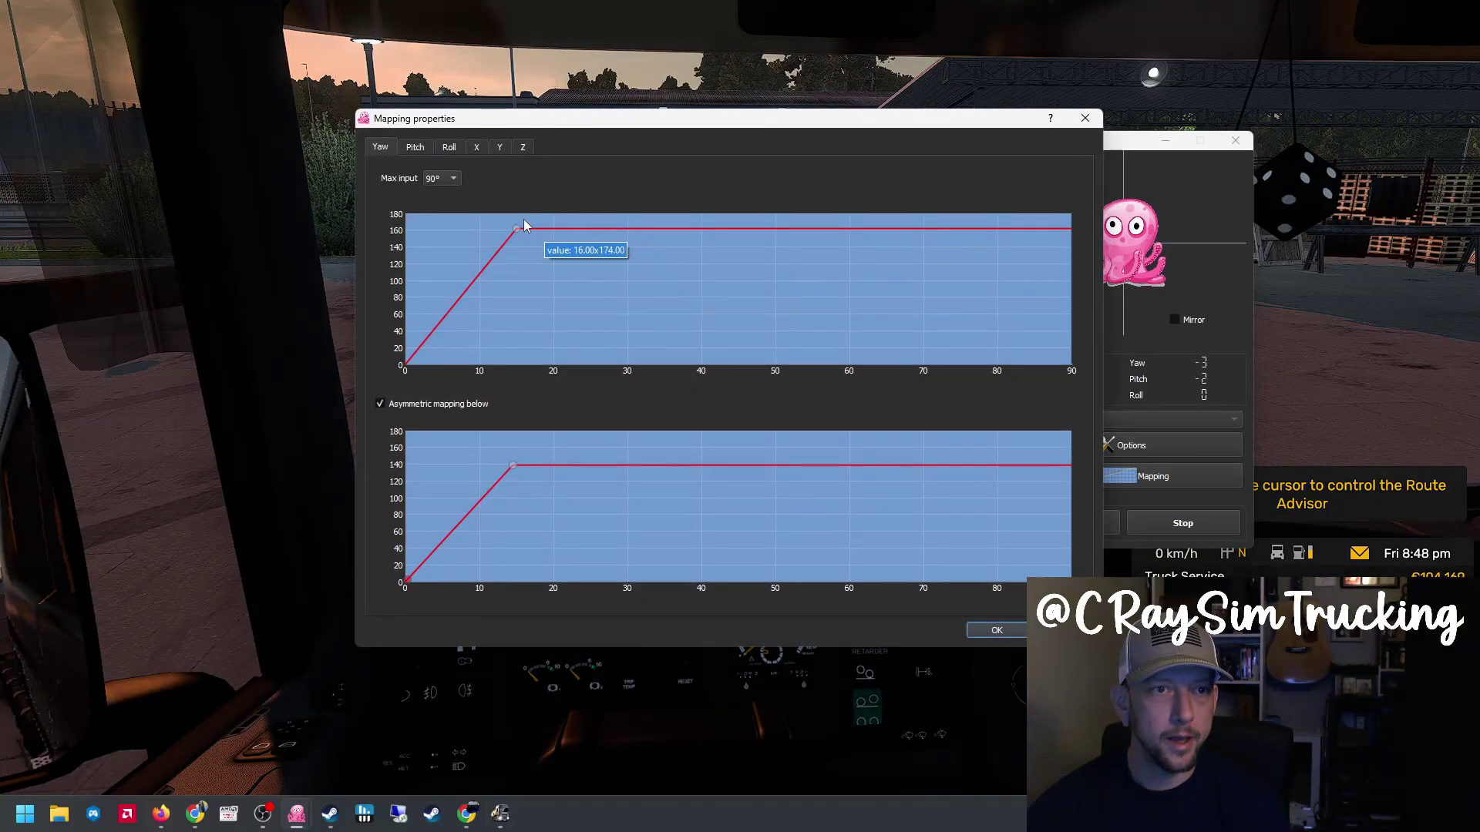
pyautogui.moveTo(515, 229); pyautogui.dragTo(516, 267)
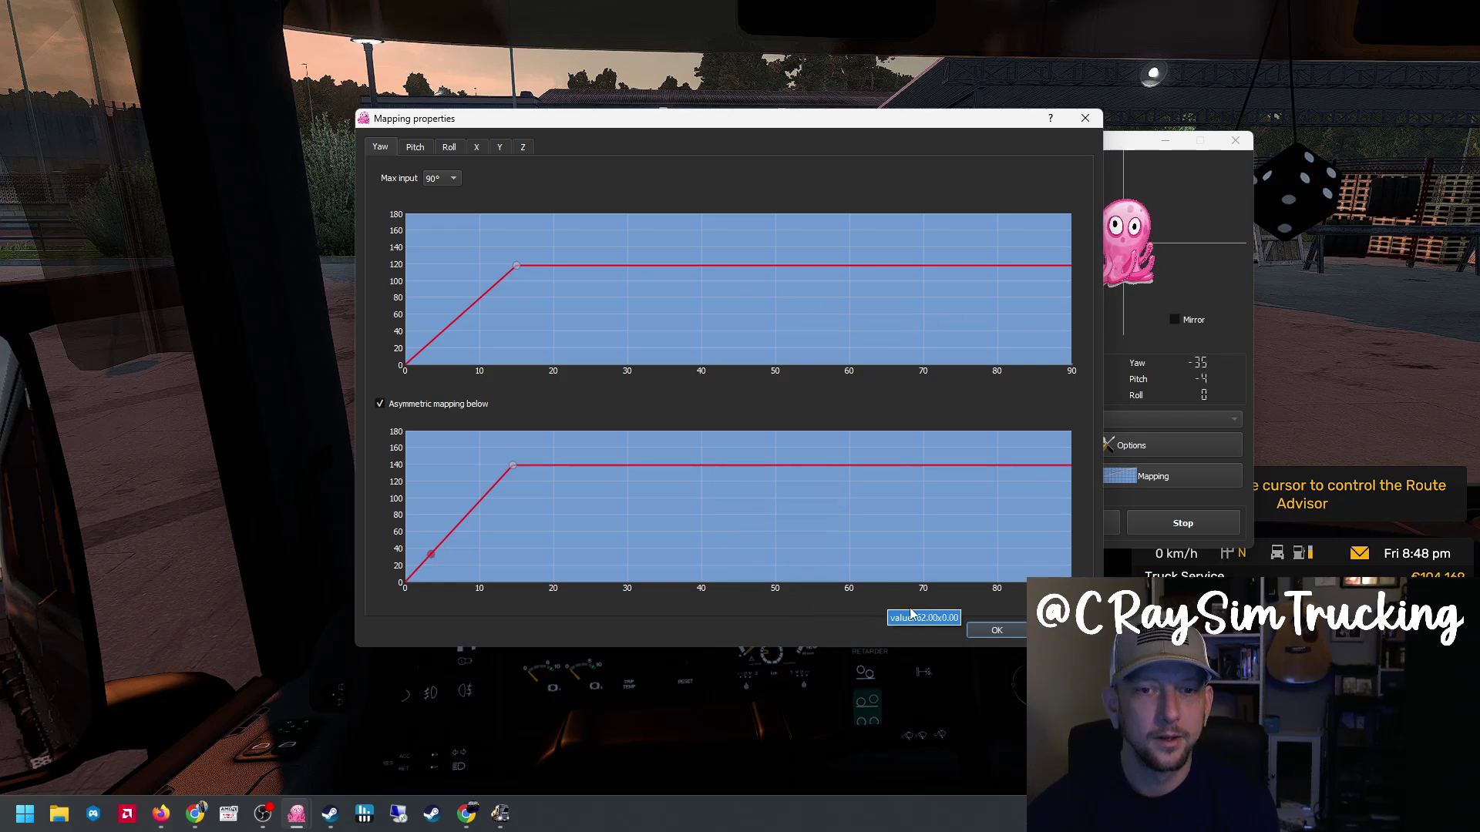
pyautogui.click(994, 631)
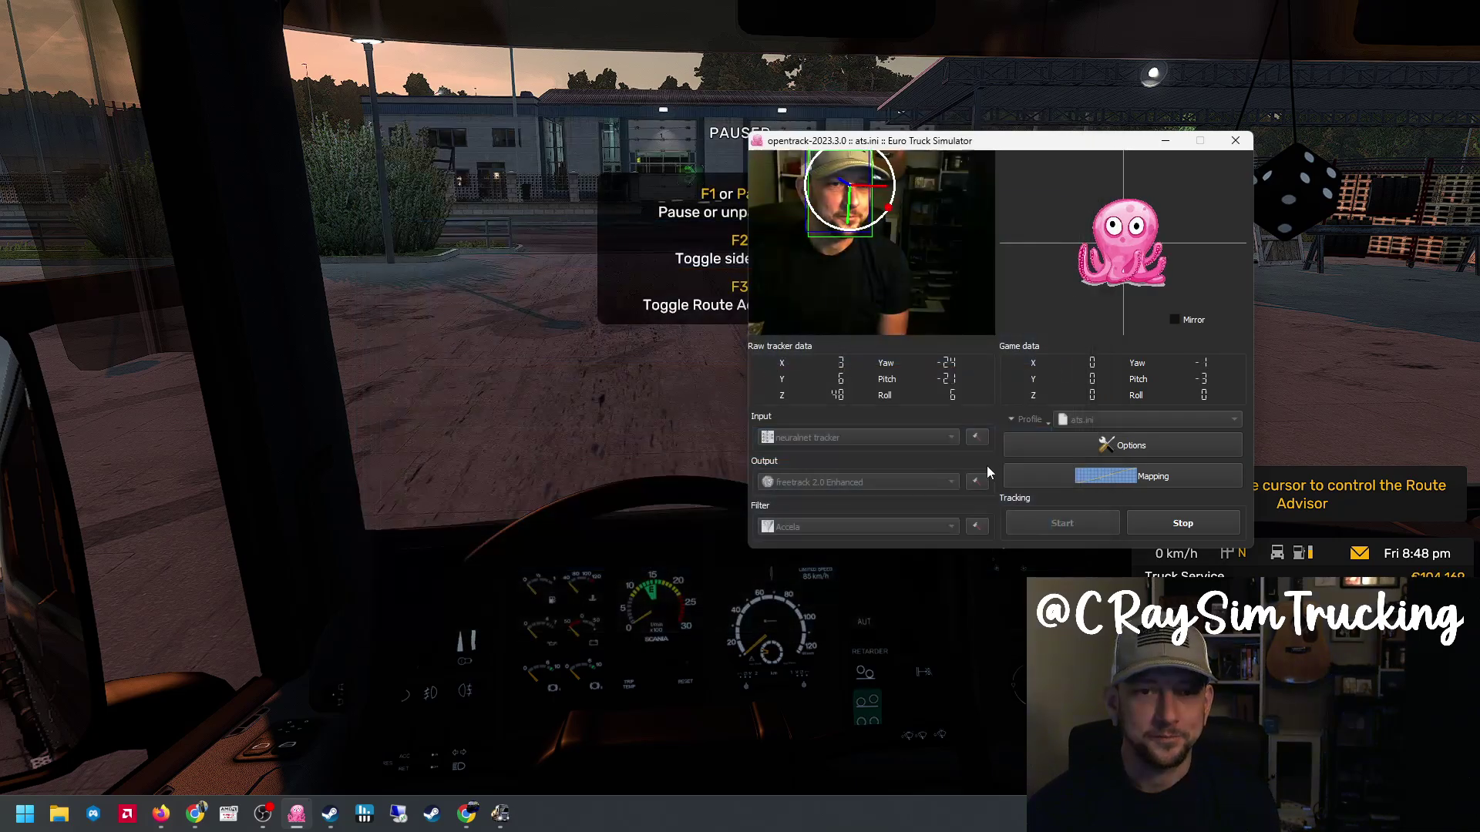
# Stop head tracking in opentrack, then quit Euro Truck Simulator 2 from its Esc menu, confirming Yes.
pyautogui.click(1183, 523)
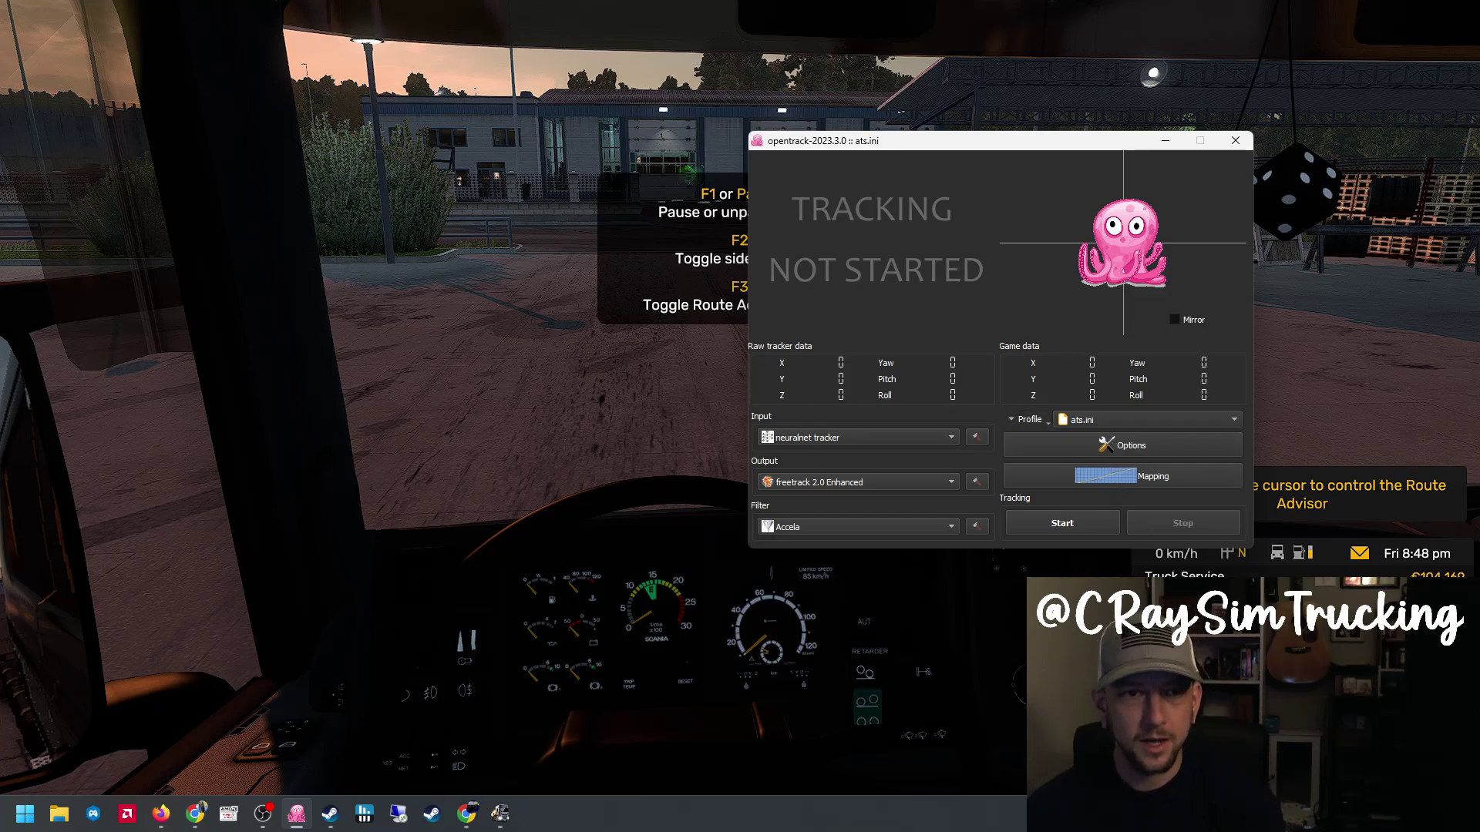
pyautogui.hotkey('alt', 'Tab')
pyautogui.press('Escape')
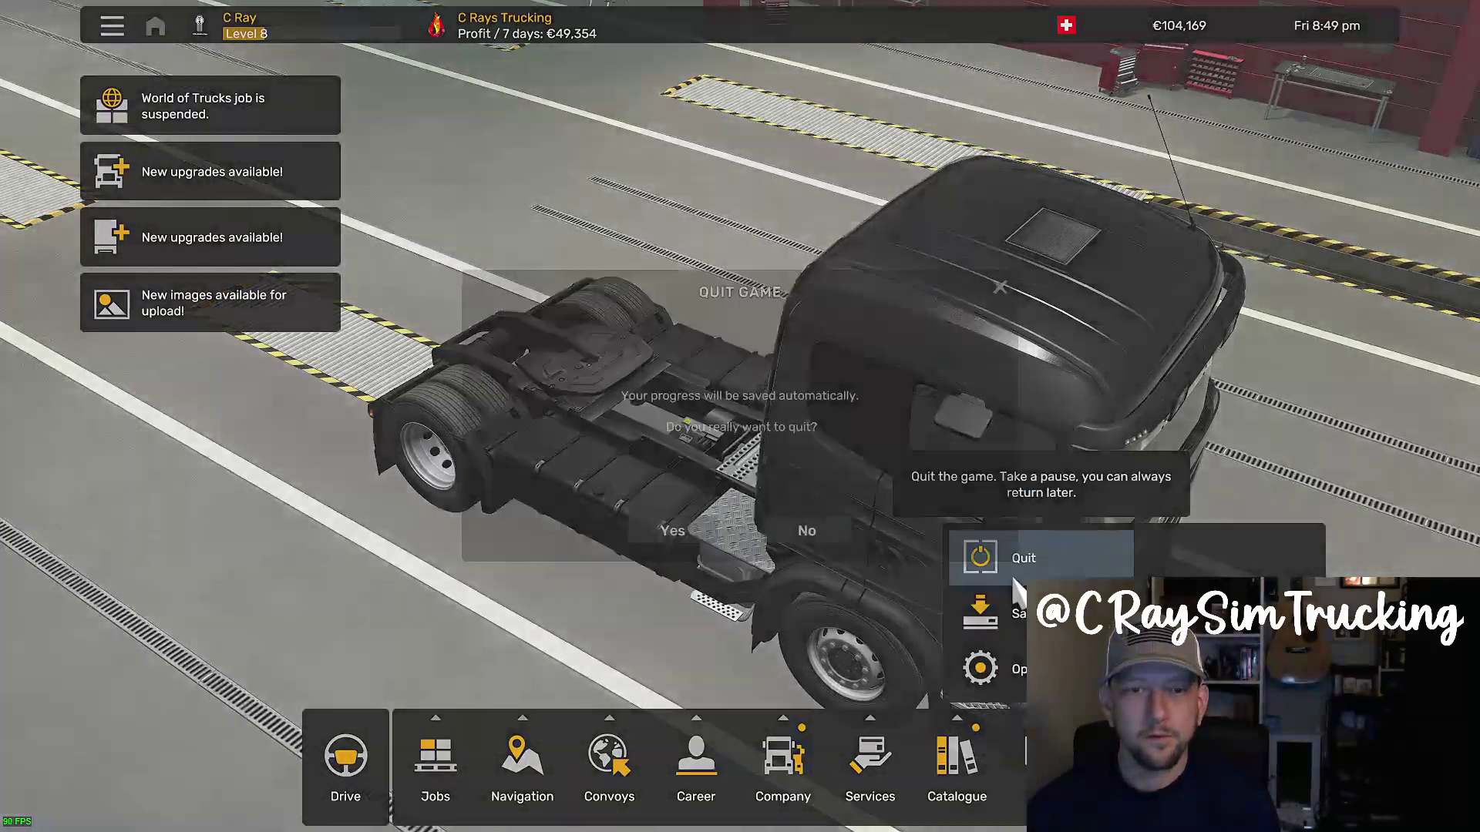
pyautogui.click(994, 557)
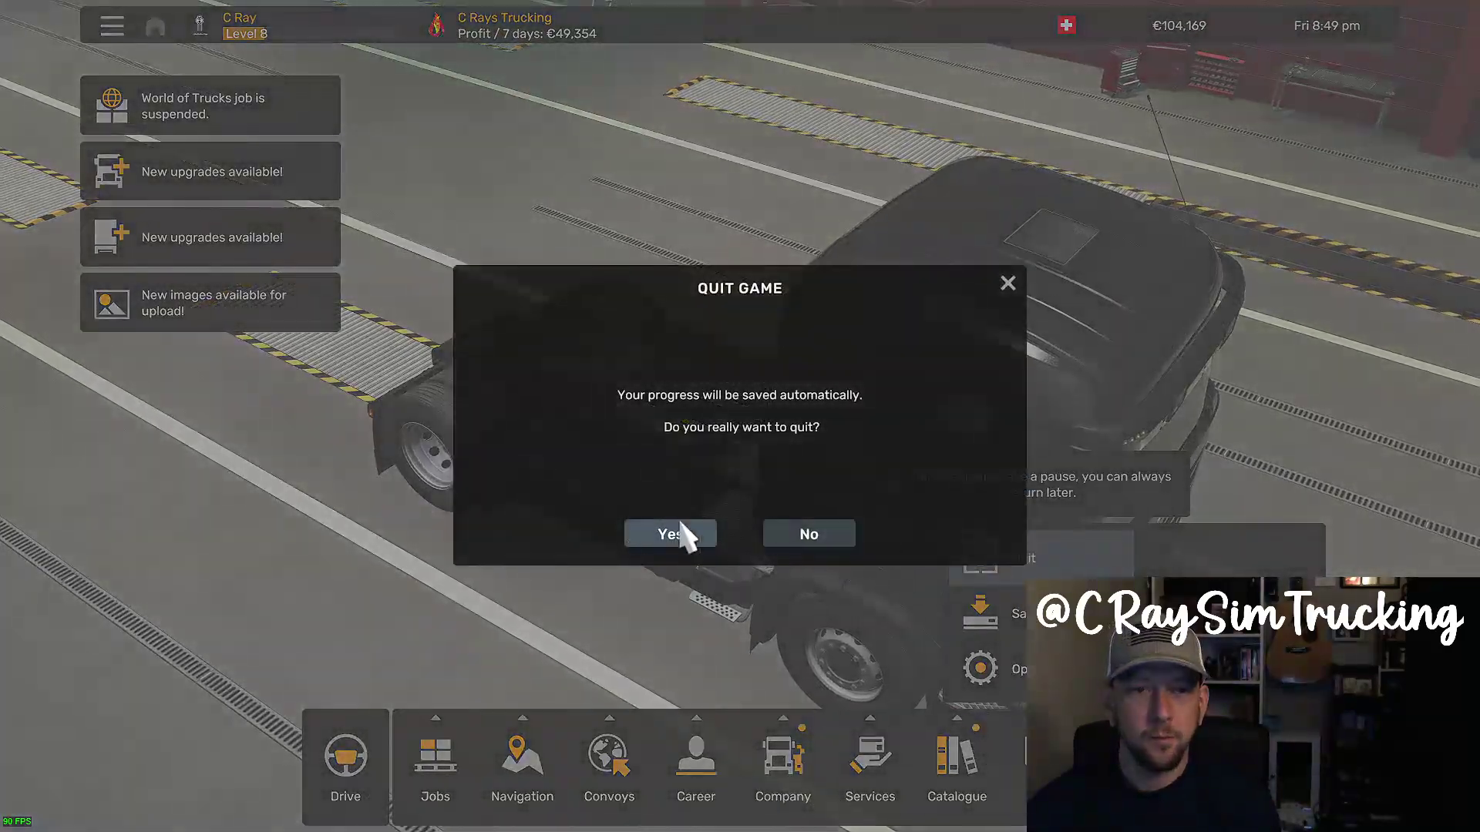
pyautogui.click(672, 534)
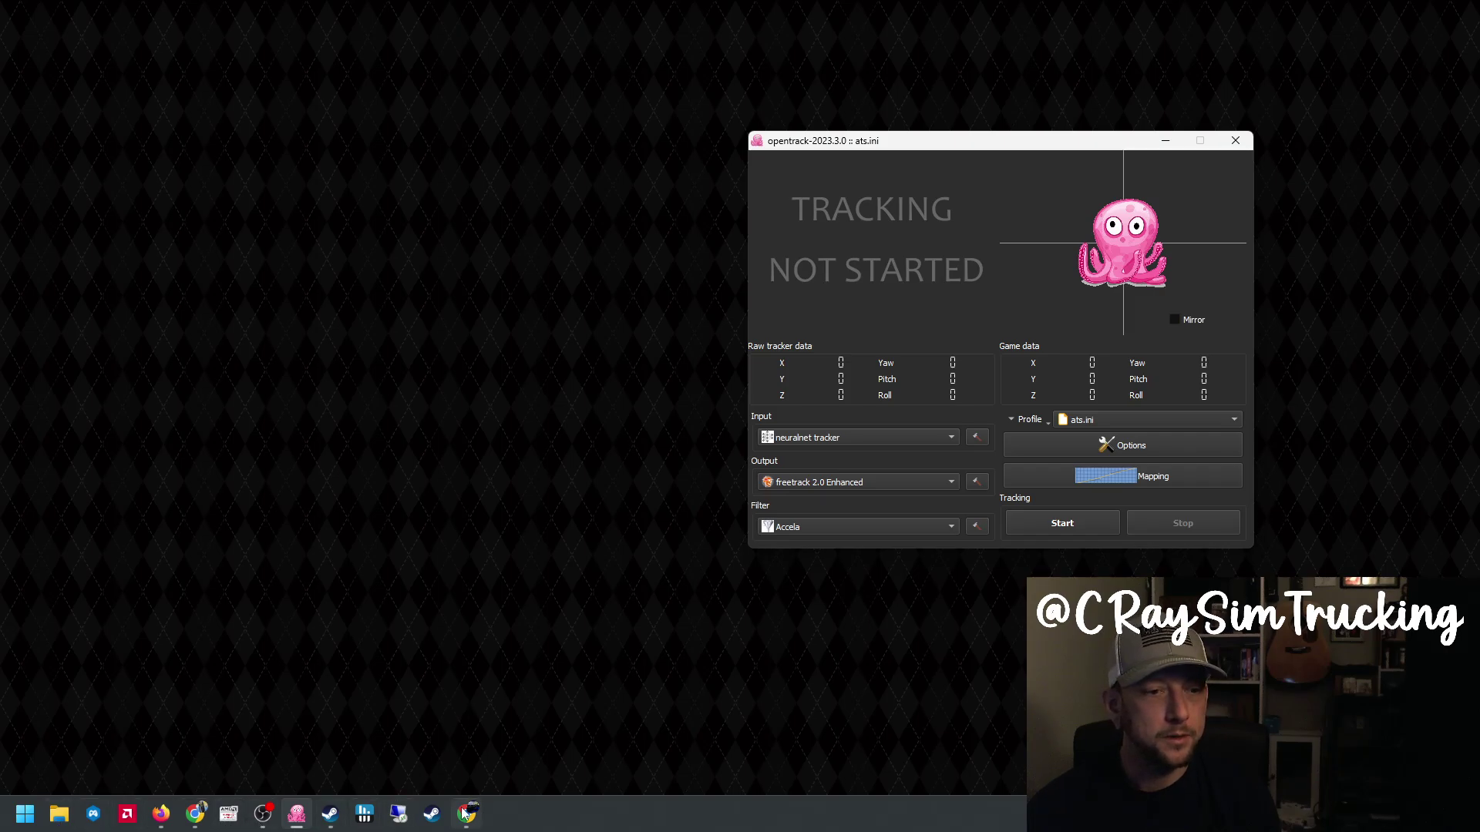
# Launch Visual Studio Code by searching 'vsco' from the Start menu.
pyautogui.click(24, 813)
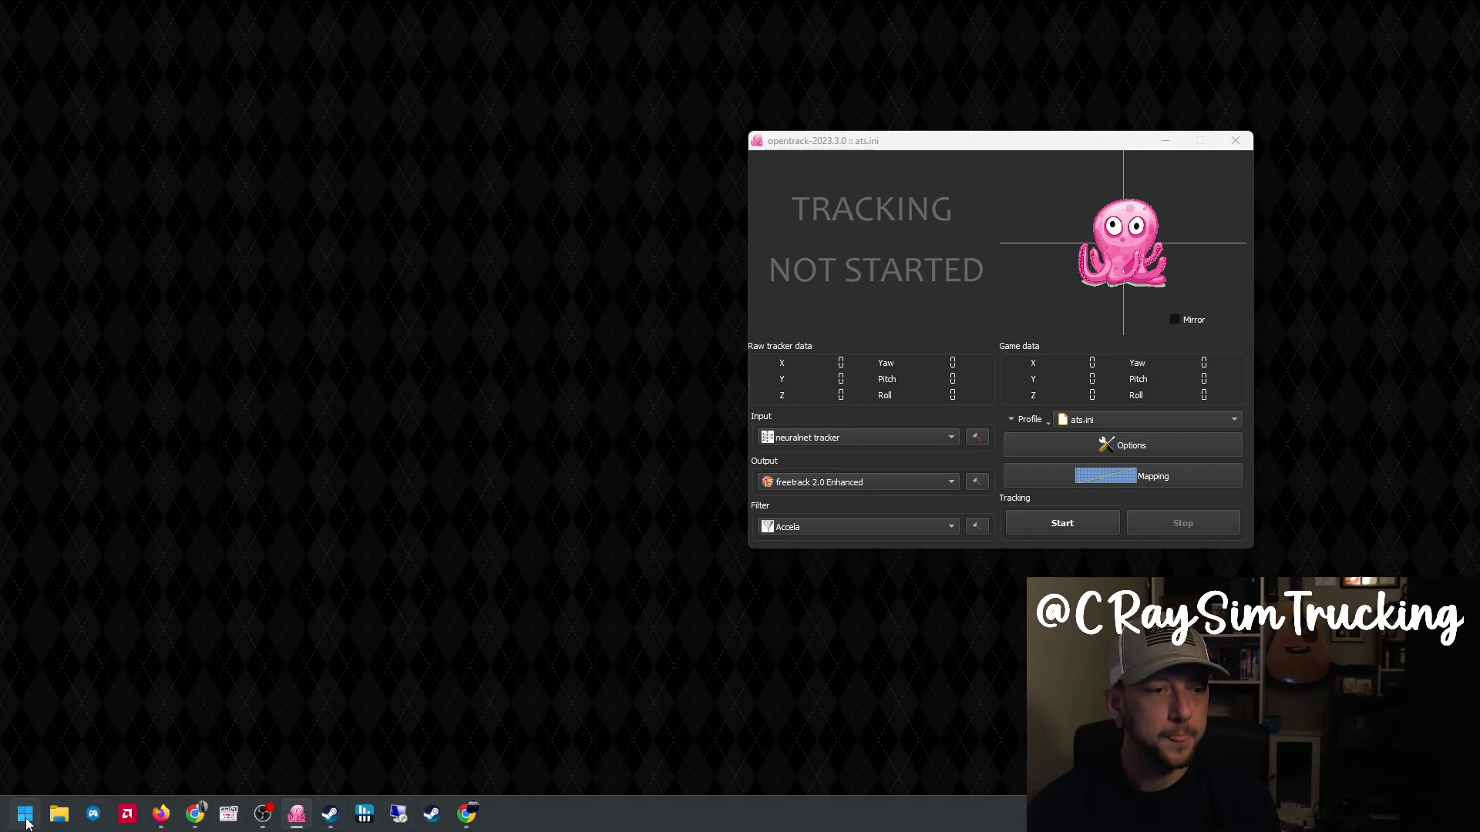
pyautogui.write('vsco')
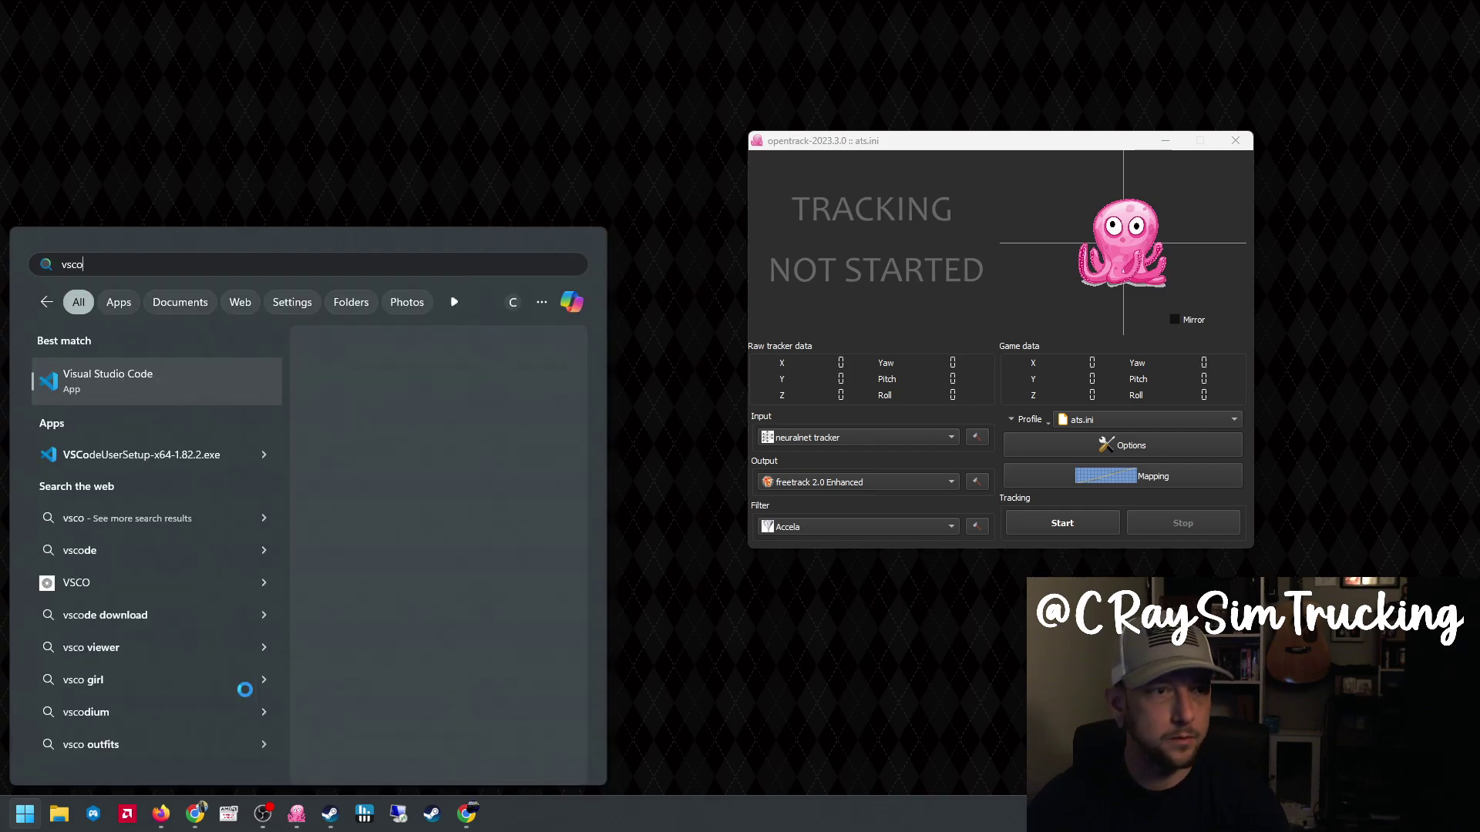
pyautogui.click(79, 370)
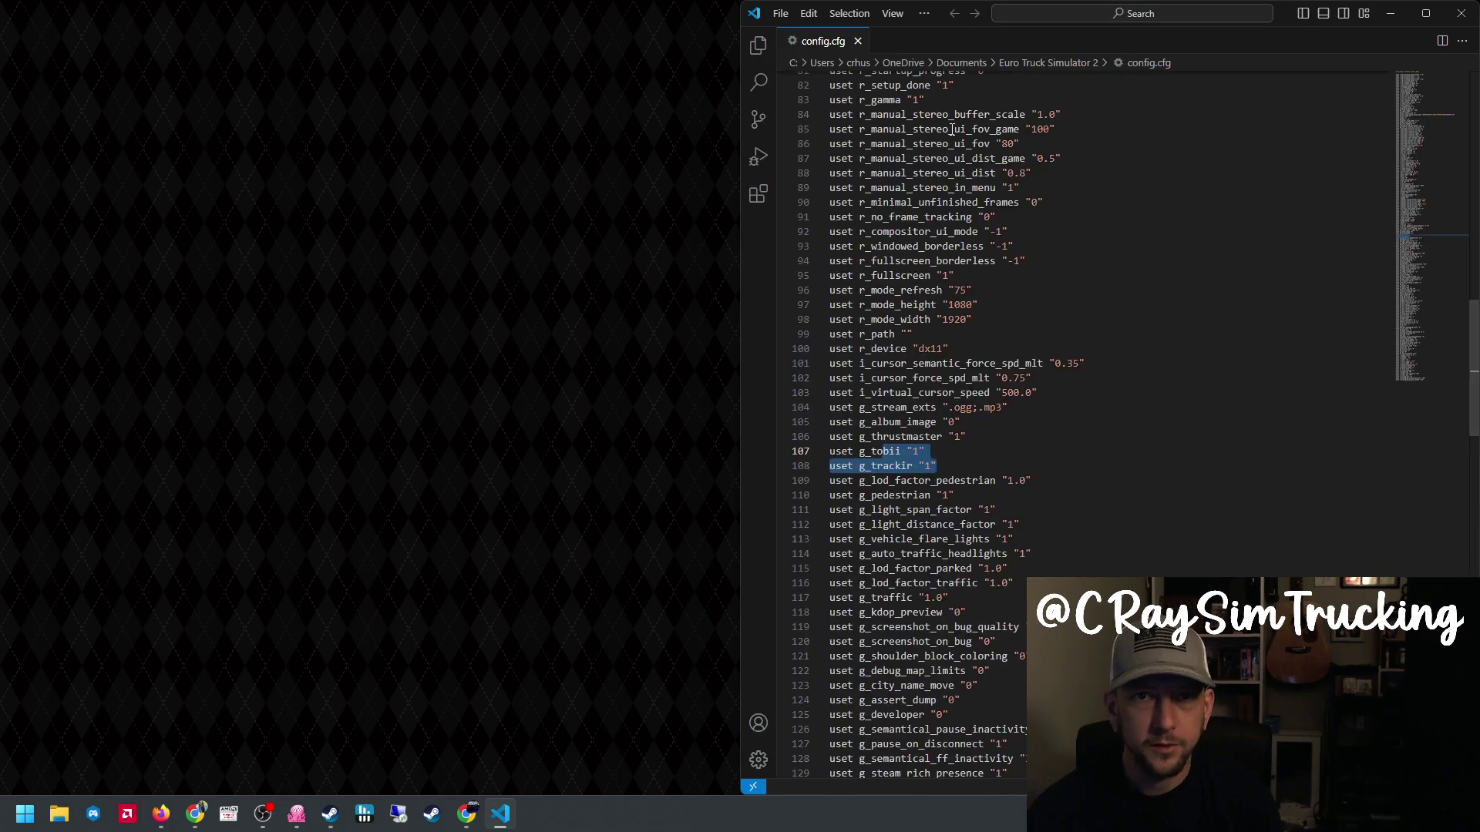
# Widen the editor and select the g_tobii and g_trackir lines, both set to "1", in config.cfg.
pyautogui.moveTo(740, 578); pyautogui.dragTo(412, 529)
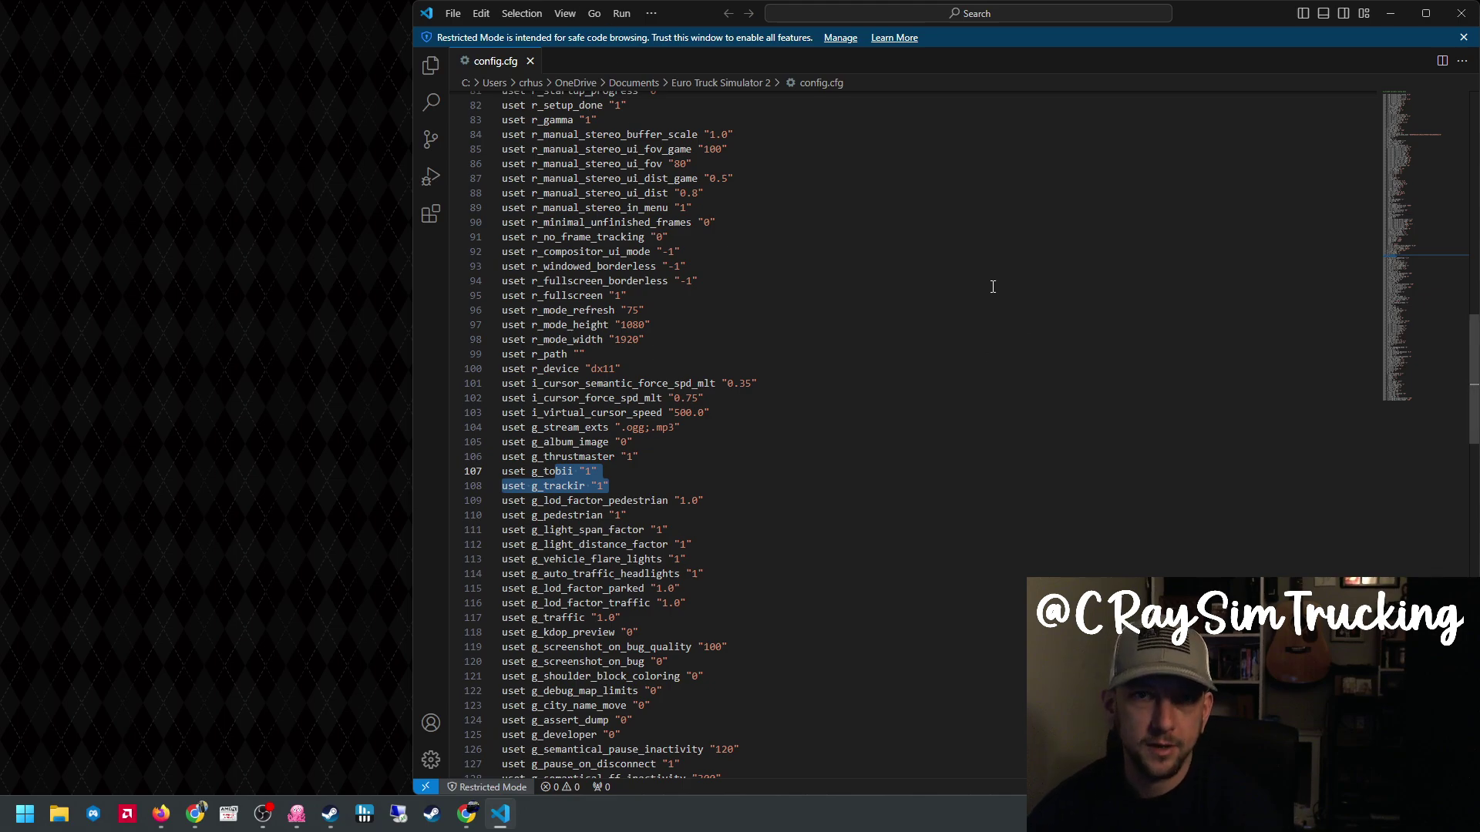
pyautogui.click(644, 490)
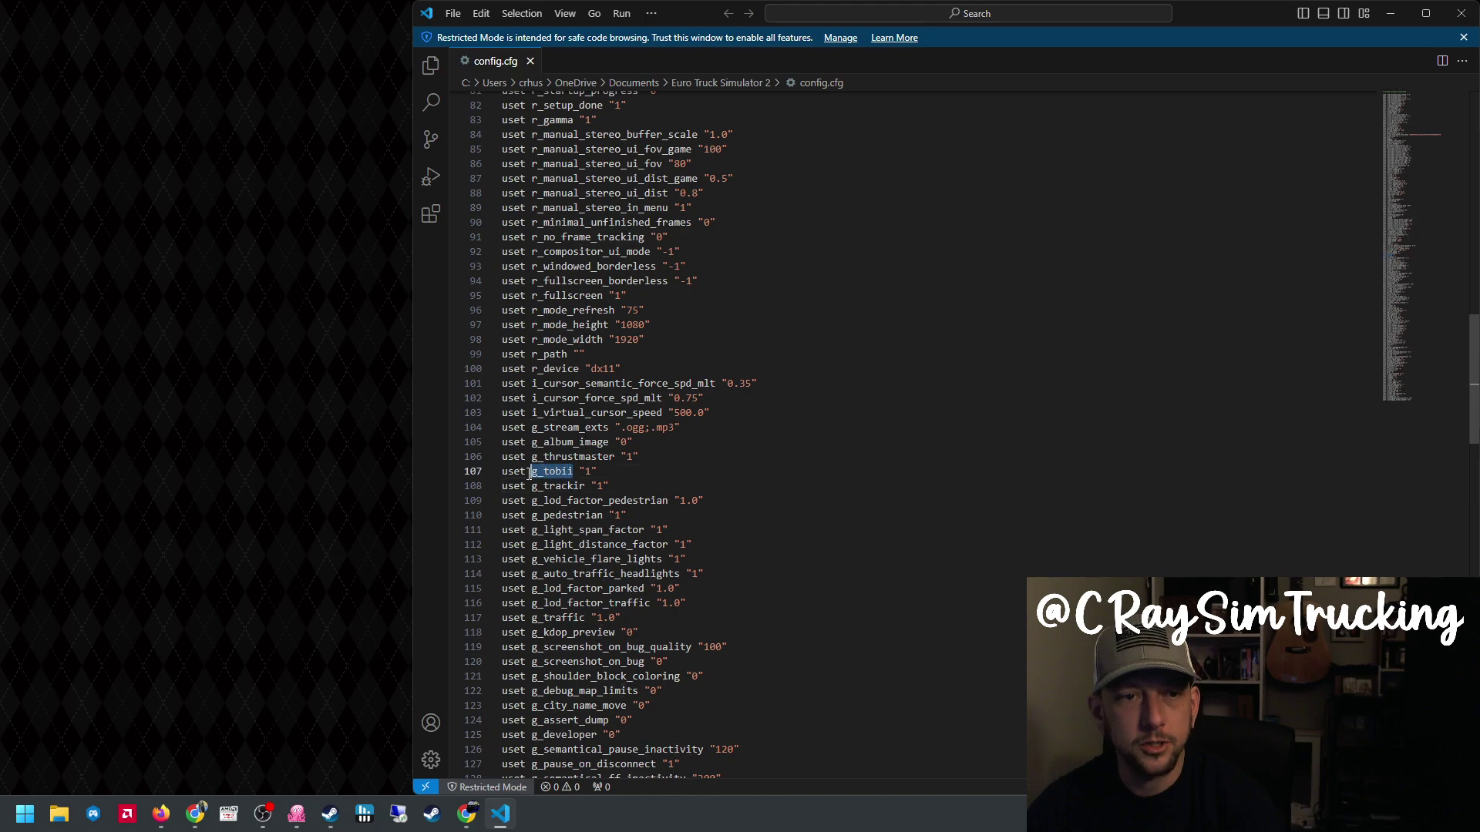
pyautogui.moveTo(611, 485); pyautogui.dragTo(502, 477)
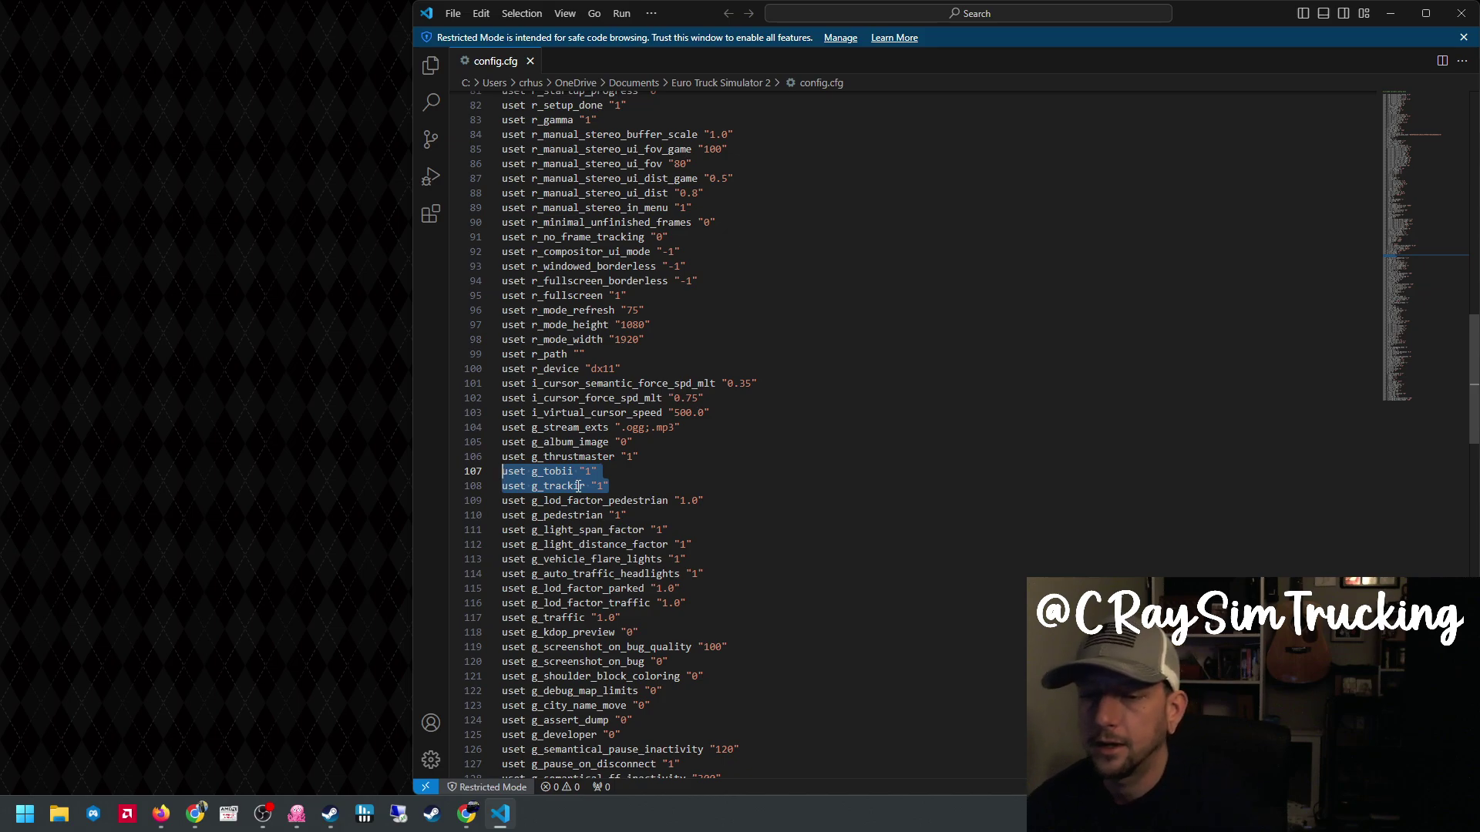
# Minimize VS Code and open opentrack's Options to its global shortcuts page.
pyautogui.click(1390, 13)
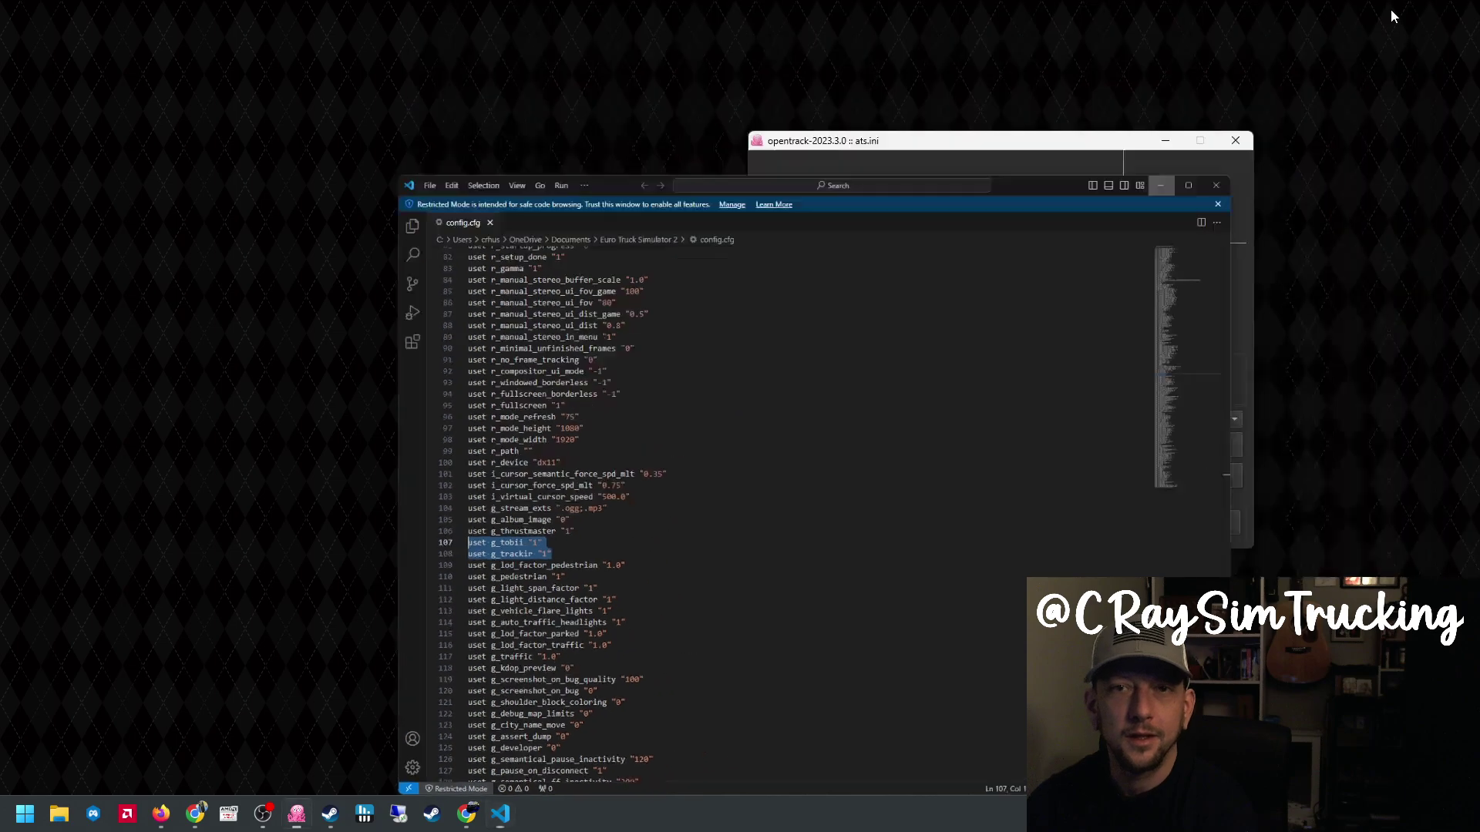
pyautogui.click(1154, 449)
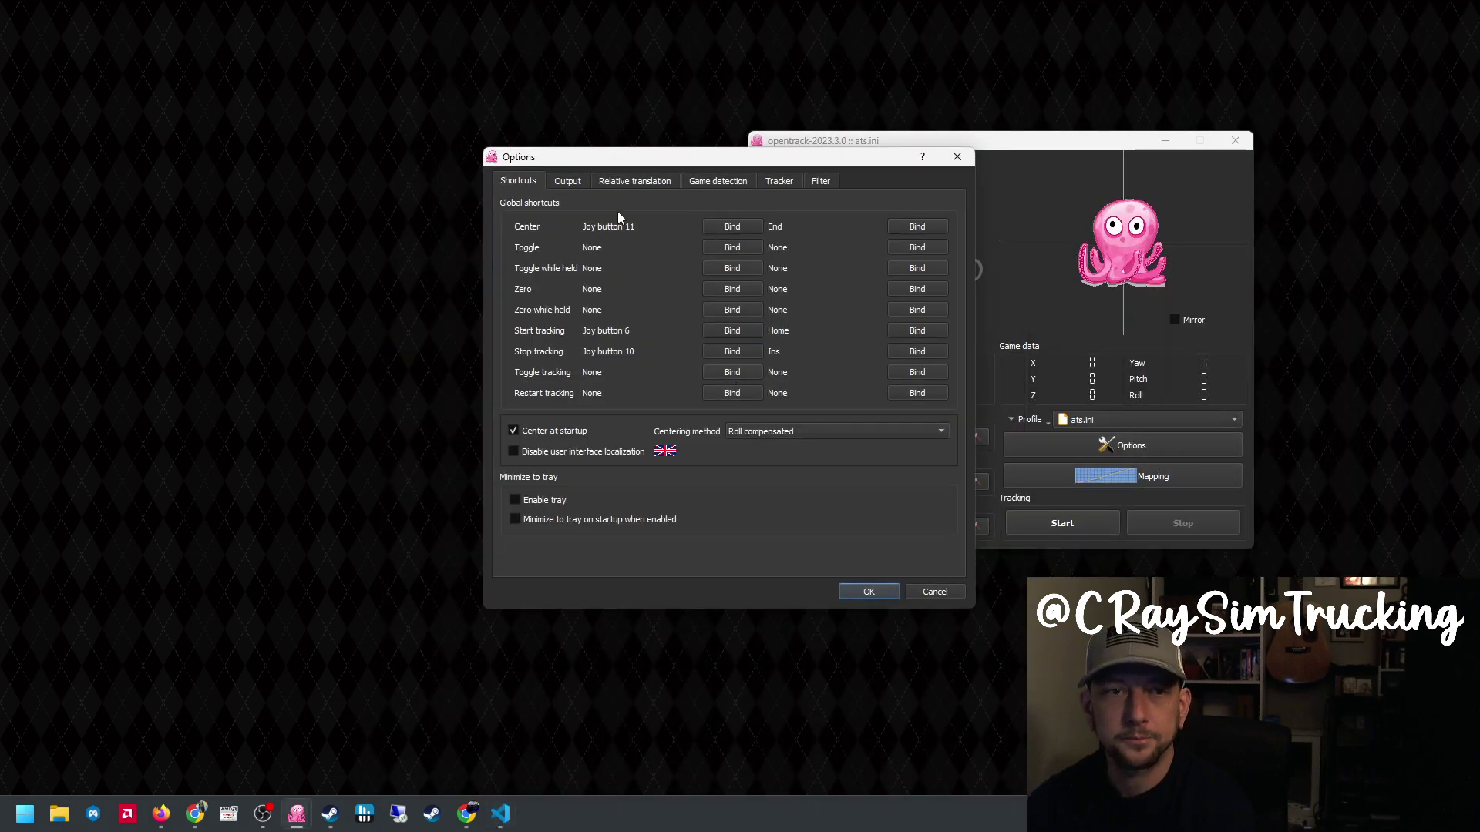